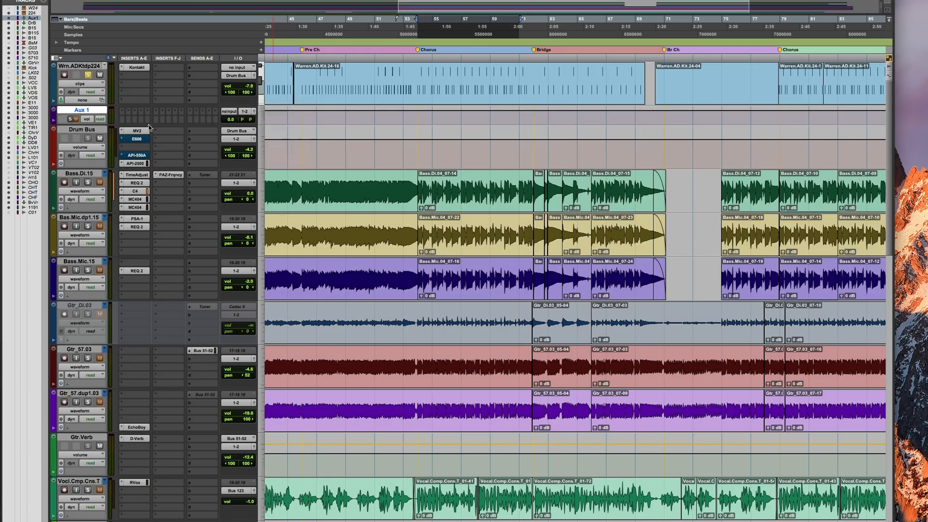
Rename the Aux 1 track as Drum.Delay and insert the stereo REQ 2 equalizer in its first insert slot
{"action": "left_click_drag", "start_coordinate": [119, 126], "coordinate": [118, 148]}
{"action": "double_click", "coordinate": [87, 112]}
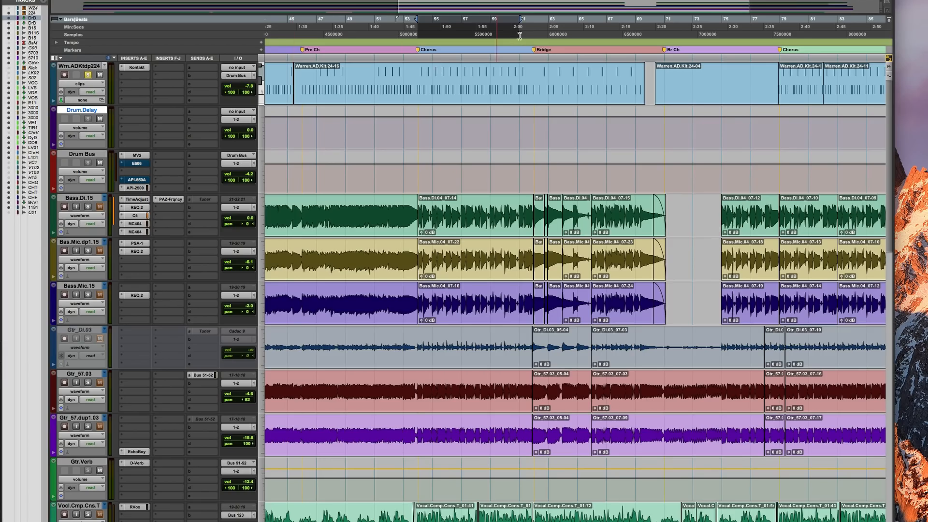
{"action": "left_click", "coordinate": [135, 113]}
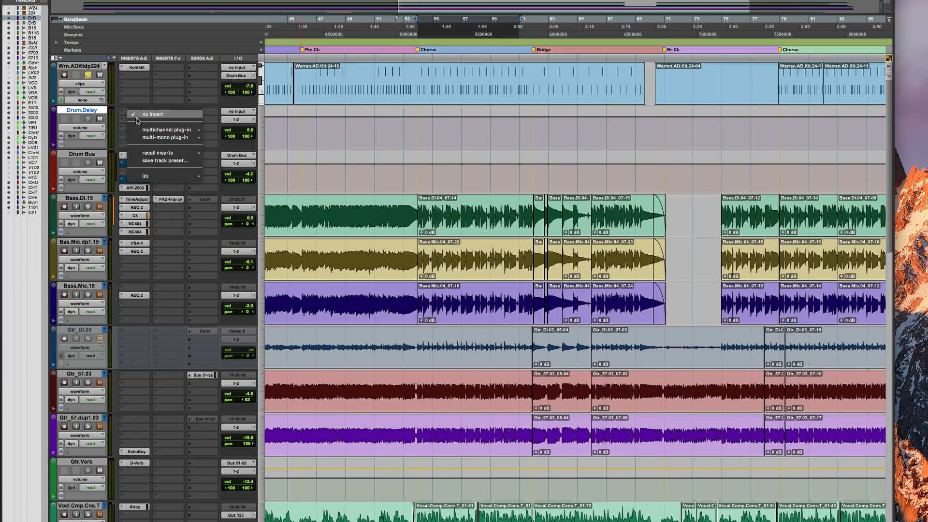
{"action": "mouse_move", "coordinate": [166, 129]}
{"action": "mouse_move", "coordinate": [256, 132]}
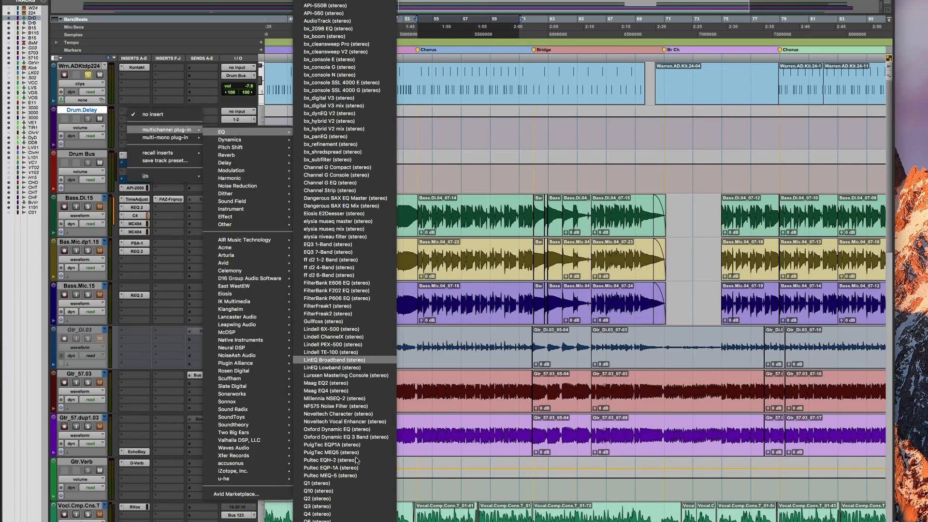
{"action": "left_click", "coordinate": [319, 521]}
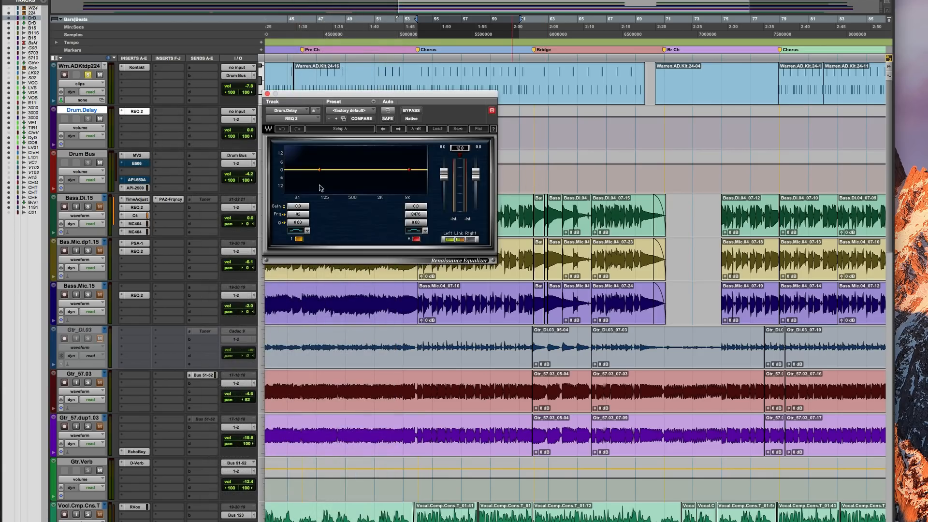
{"action": "left_click_drag", "start_coordinate": [415, 93], "coordinate": [568, 121]}
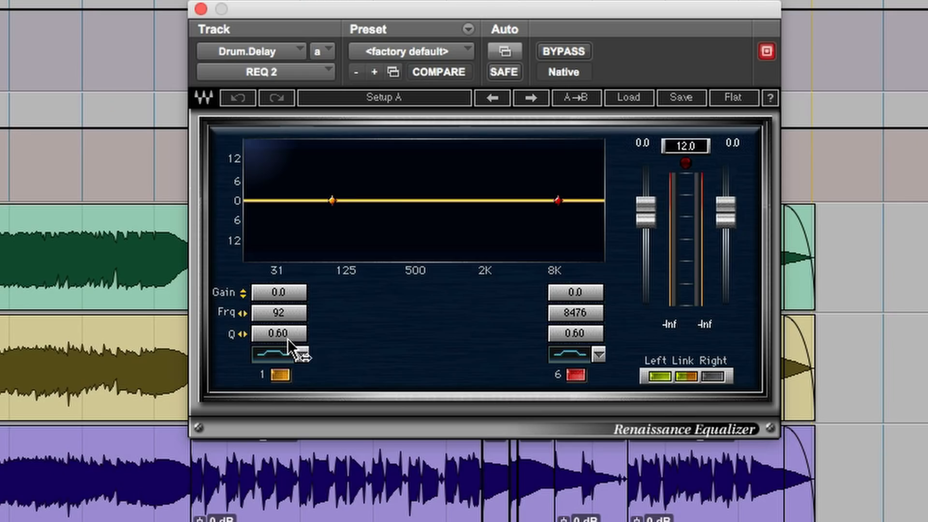
On REQ 2, make band 1 a high-pass filter at 284 Hz and band 6 a low-pass filter at 4331 Hz
{"action": "left_click", "coordinate": [452, 258]}
{"action": "left_click_drag", "start_coordinate": [282, 318], "coordinate": [283, 310]}
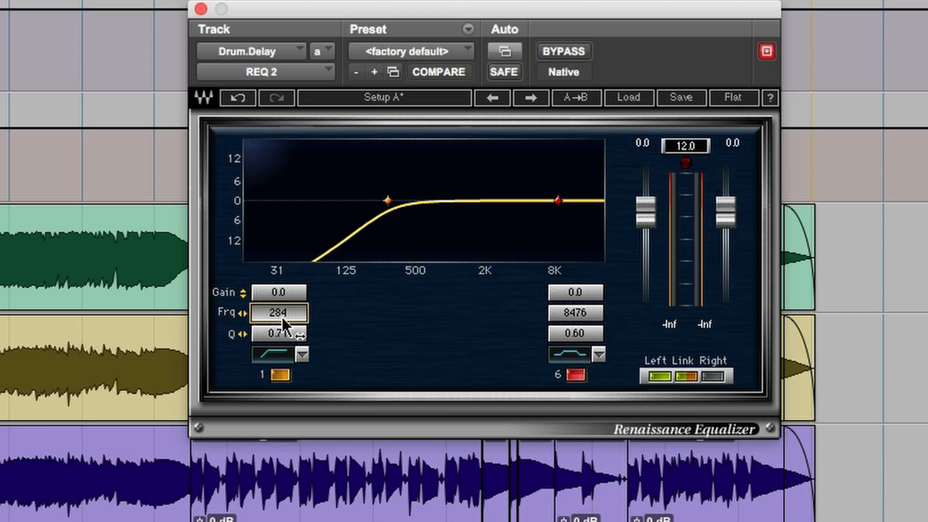
{"action": "left_click", "coordinate": [570, 350]}
{"action": "left_click_drag", "start_coordinate": [580, 315], "coordinate": [580, 334]}
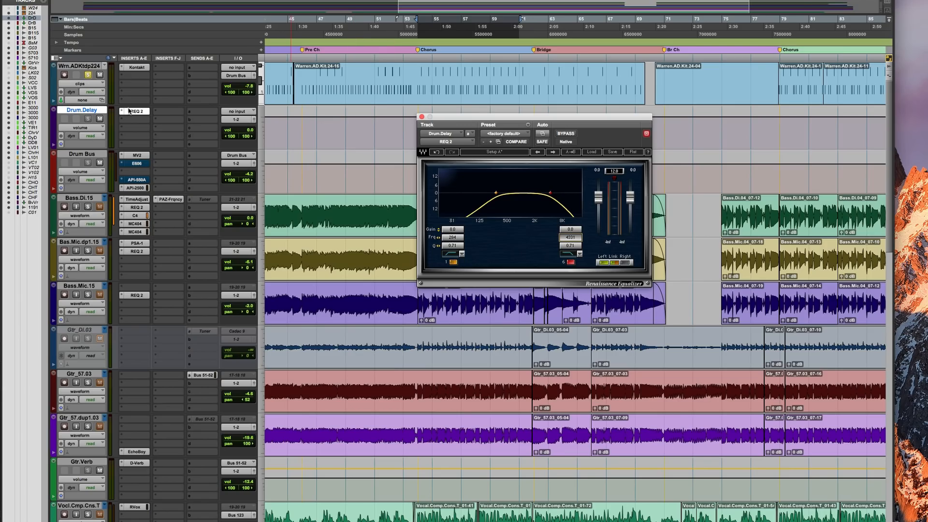
Add a stereo send to Bus 13-14 on the Wrn.ADKtdp224 drum track
{"action": "left_click", "coordinate": [202, 72]}
{"action": "mouse_move", "coordinate": [217, 95]}
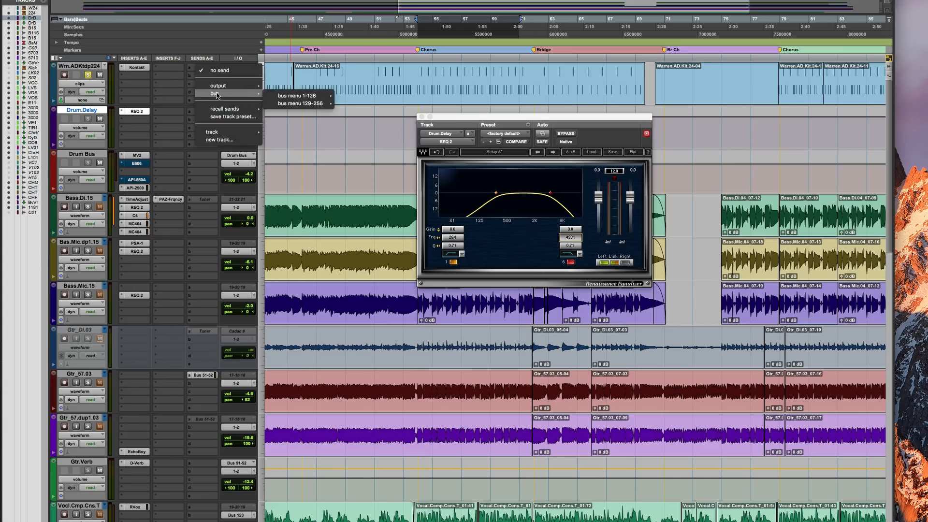
{"action": "mouse_move", "coordinate": [300, 97]}
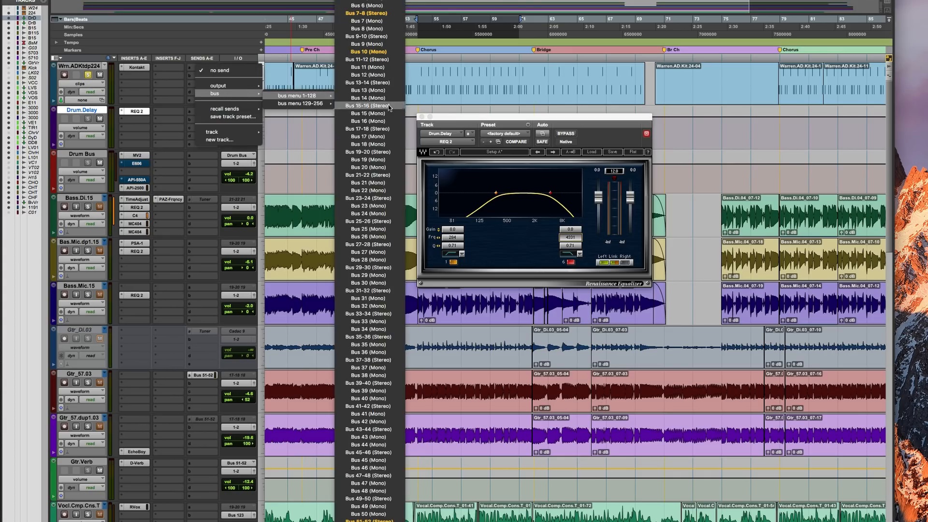
{"action": "left_click", "coordinate": [372, 83]}
Set the Drum.Delay track's input to Bus 13-14 and the drum track's send level to 0 dB
{"action": "left_click", "coordinate": [243, 112]}
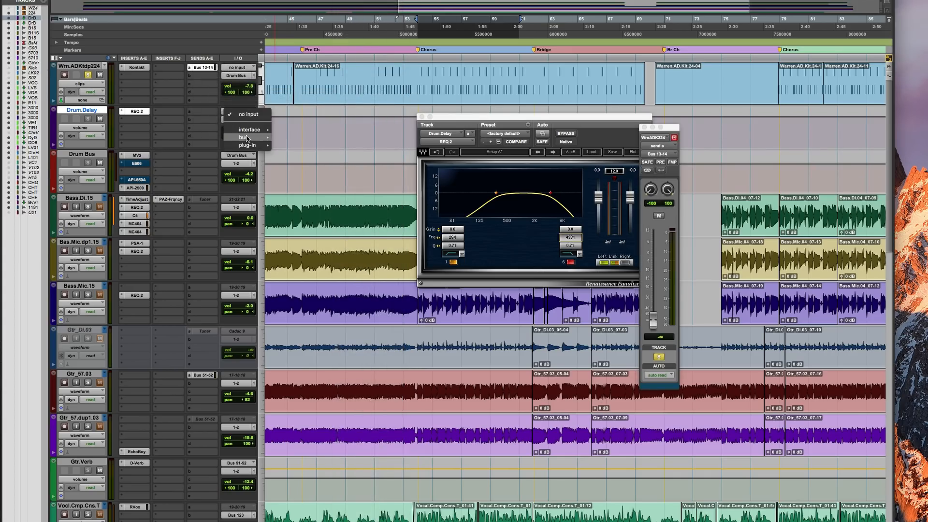
{"action": "mouse_move", "coordinate": [244, 137]}
{"action": "mouse_move", "coordinate": [302, 141]}
{"action": "left_click", "coordinate": [403, 140]}
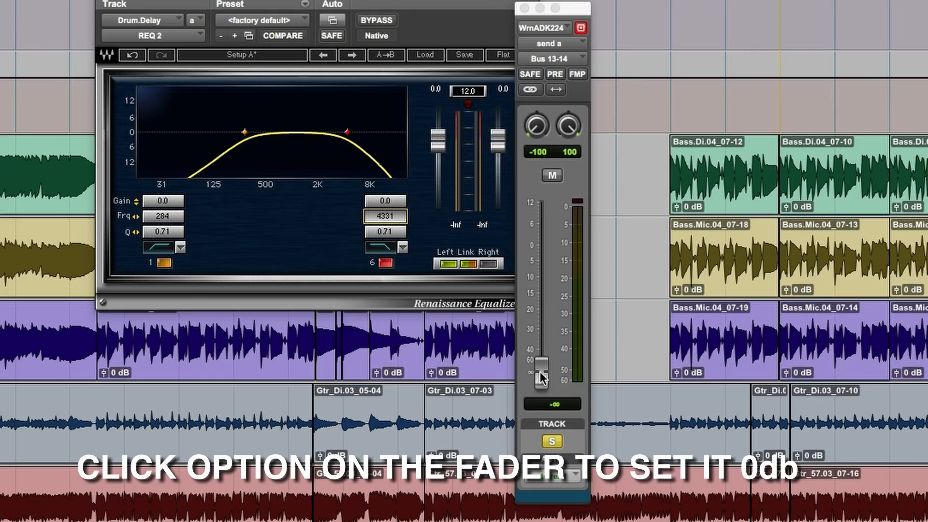
{"action": "left_click", "coordinate": [540, 372], "text": "alt"}
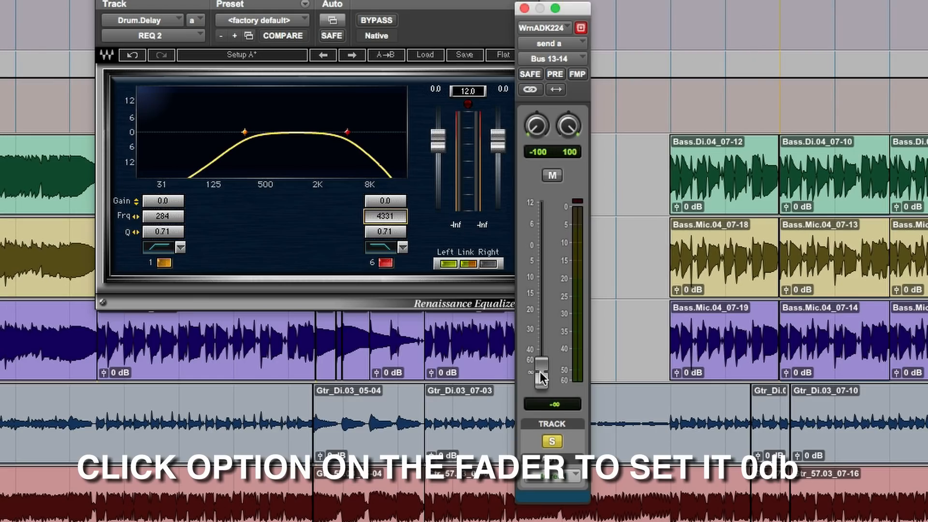
{"action": "left_click", "coordinate": [524, 9]}
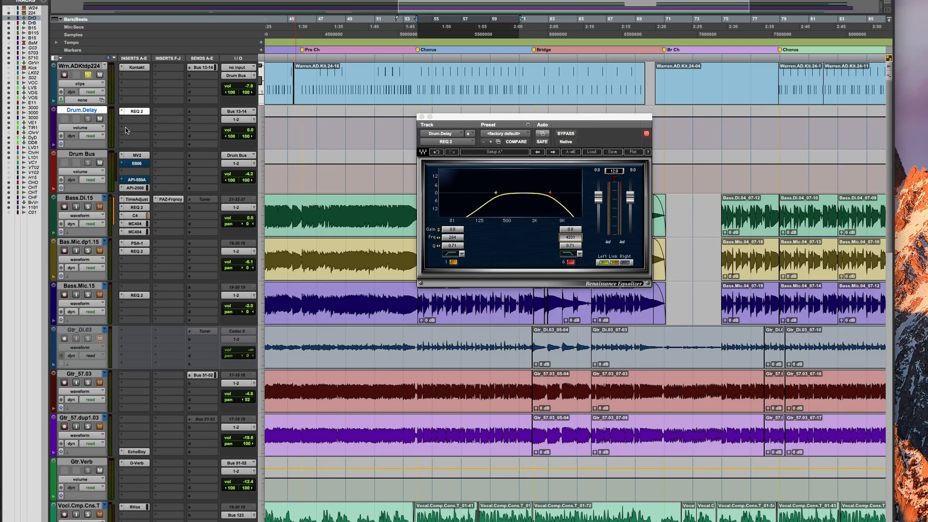
Insert the stereo AIR Multi-Delay after REQ 2 on the Drum.Delay track
{"action": "left_click", "coordinate": [122, 124]}
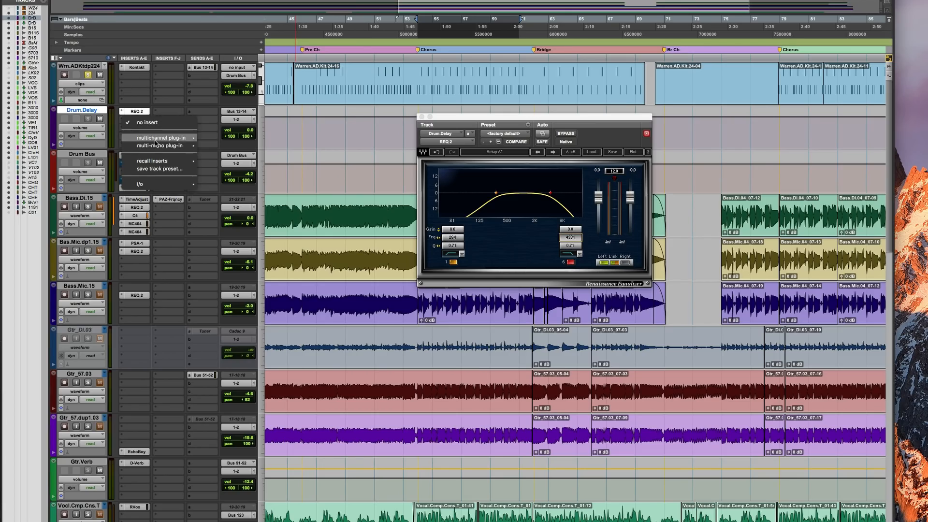
{"action": "mouse_move", "coordinate": [143, 139]}
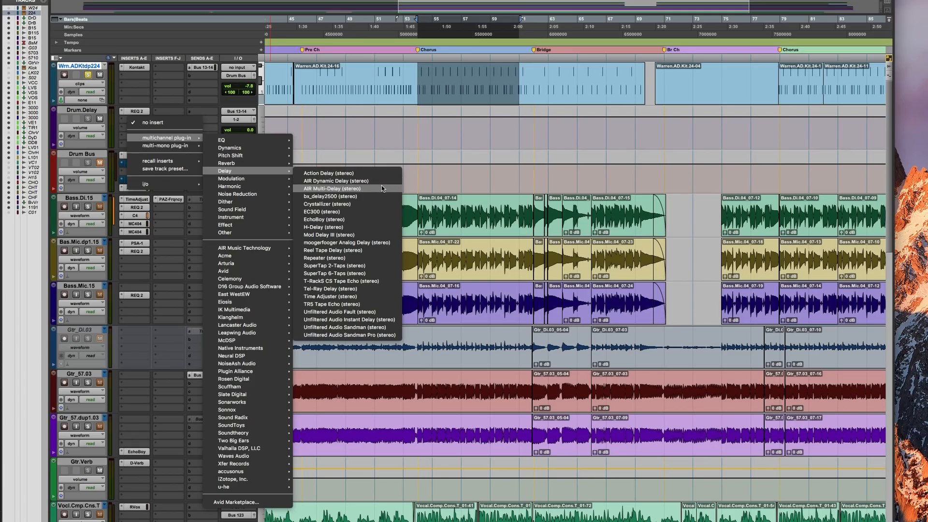
{"action": "left_click", "coordinate": [381, 186]}
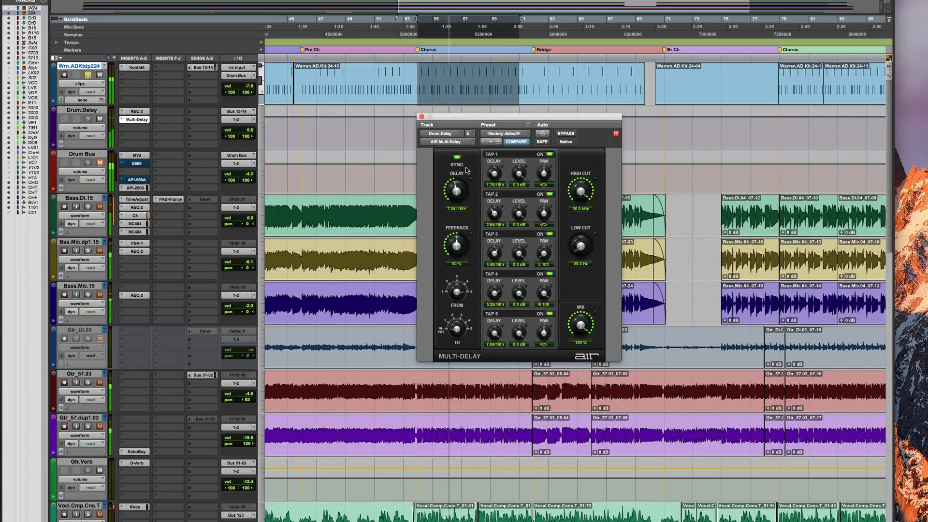
Audition the chorus through the Multi-Delay and toggle the Drum Bus mute during playback
{"action": "key", "text": "space"}
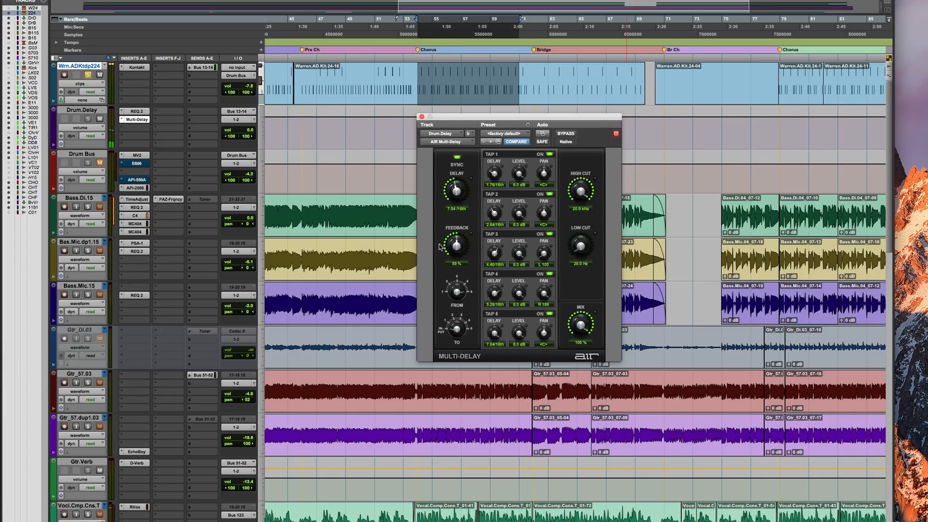
{"action": "key", "text": "space"}
{"action": "left_click", "coordinate": [101, 166]}
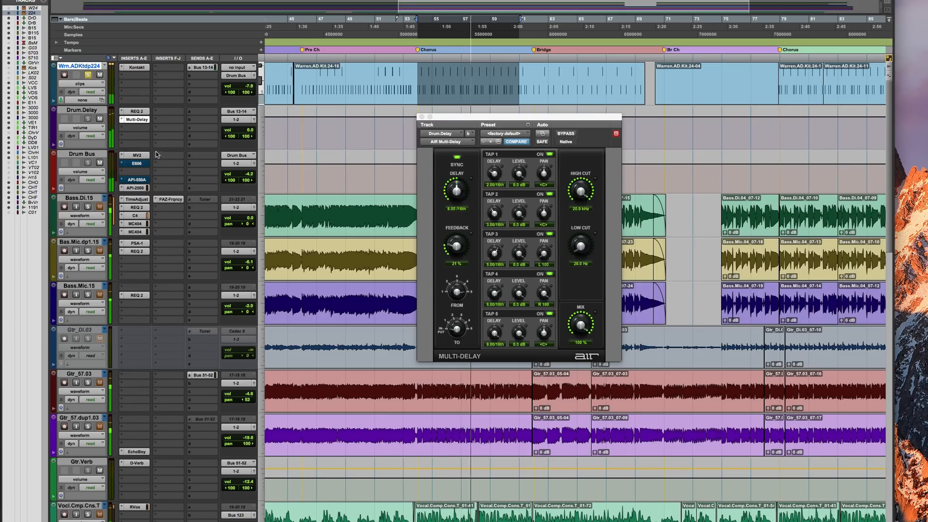
Insert the stereo SansAmp PSA-1 between REQ 2 and Multi-Delay on the Drum.Delay track
{"action": "left_click", "coordinate": [121, 124]}
{"action": "mouse_move", "coordinate": [156, 139]}
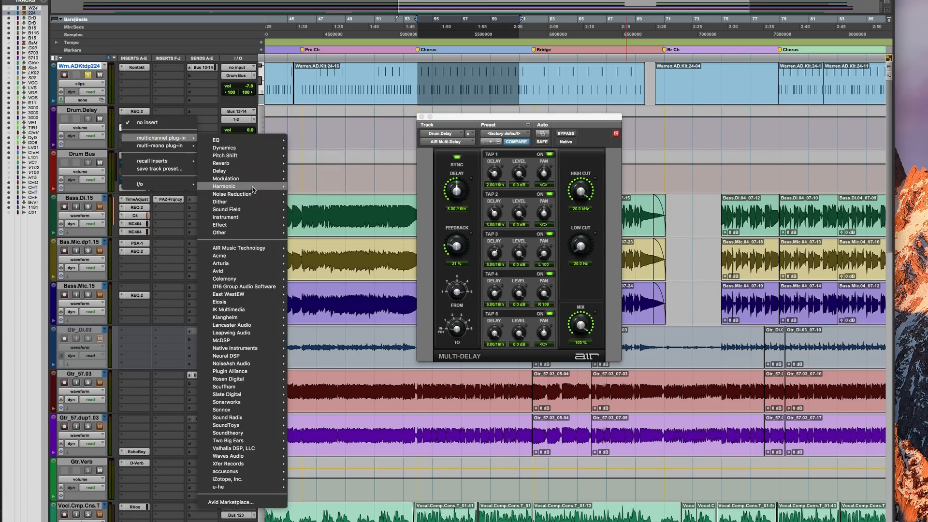
{"action": "mouse_move", "coordinate": [254, 188]}
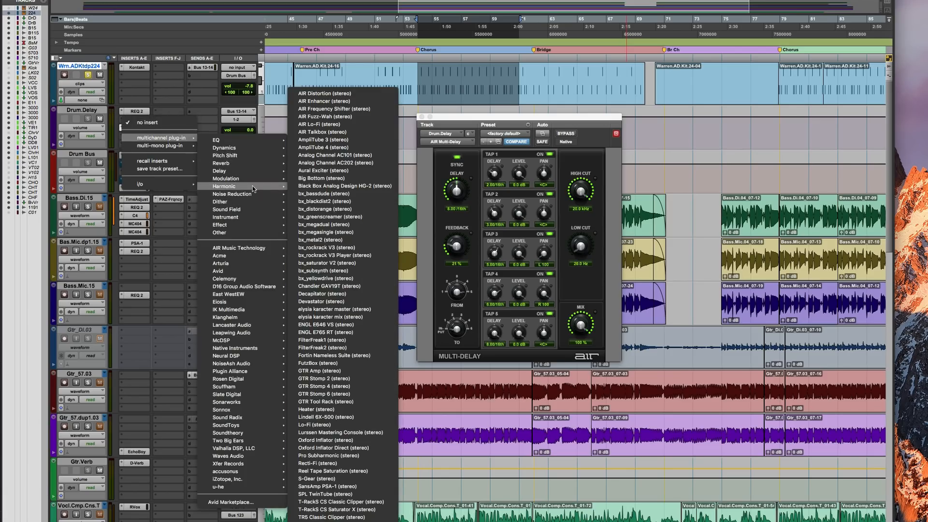
{"action": "left_click", "coordinate": [327, 486]}
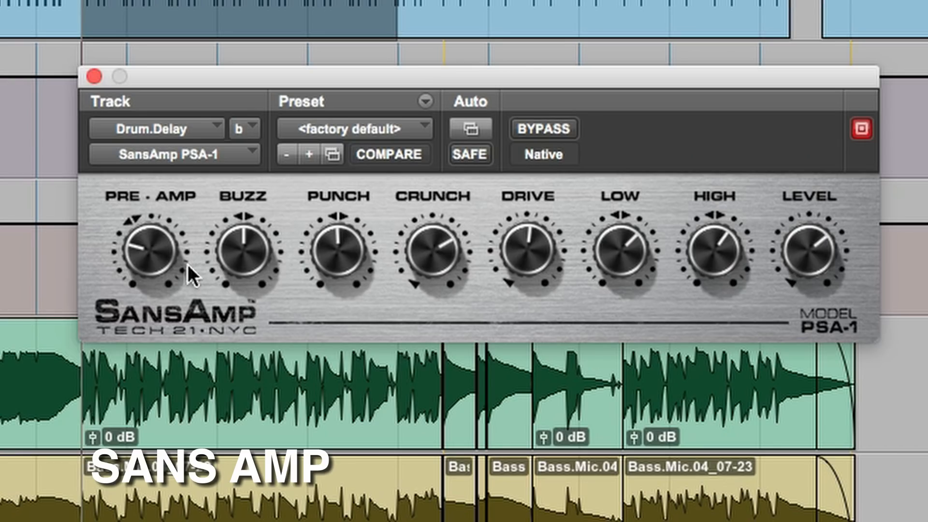
While playing the chorus, raise the SansAmp's Pre-Amp and Drive and lower its High and Level
{"action": "key", "text": "space"}
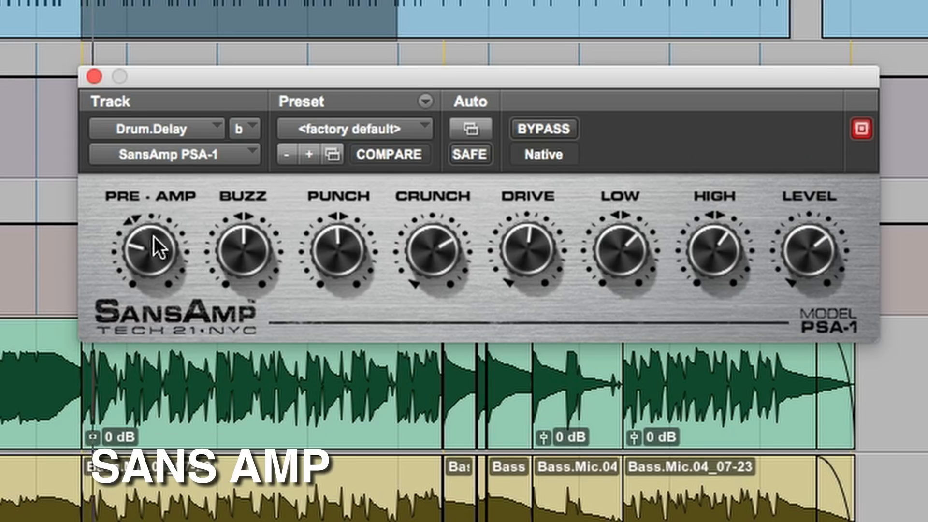
{"action": "left_click_drag", "start_coordinate": [153, 236], "coordinate": [172, 183]}
{"action": "left_click_drag", "start_coordinate": [561, 240], "coordinate": [554, 220]}
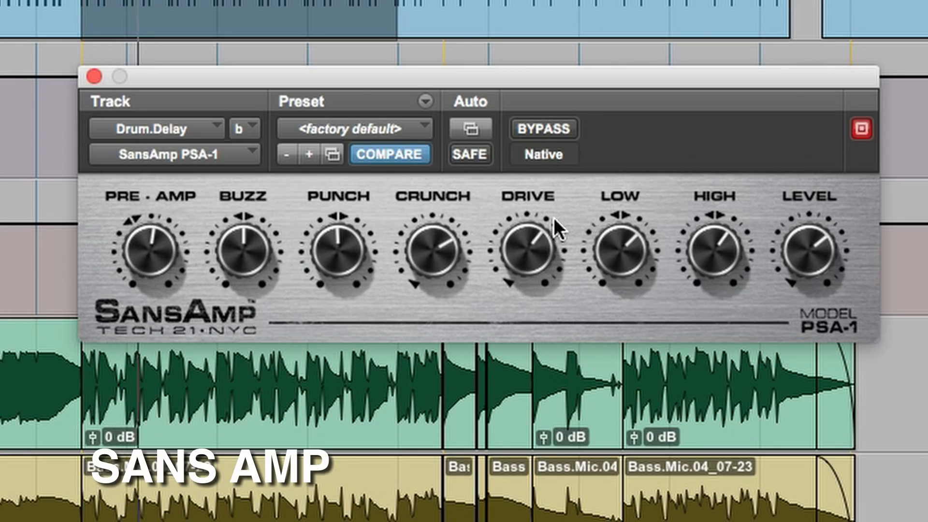
{"action": "left_click_drag", "start_coordinate": [723, 237], "coordinate": [689, 260]}
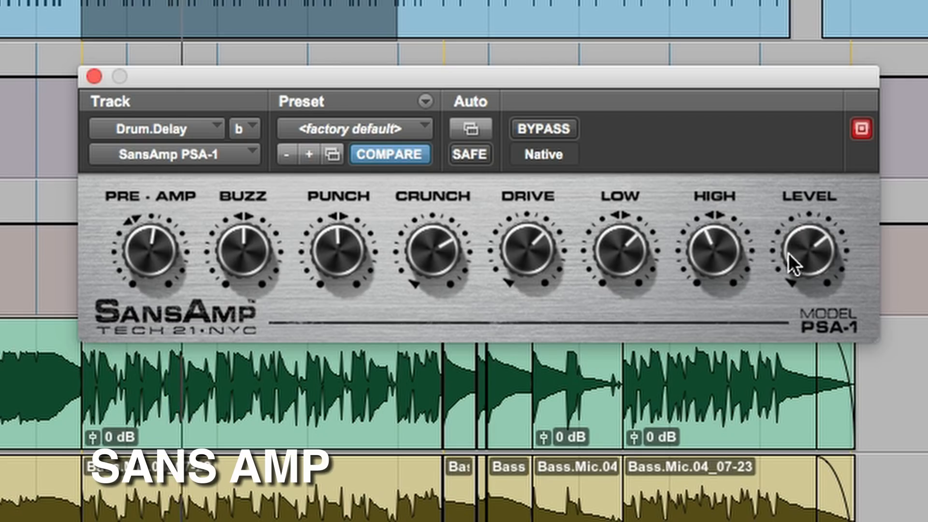
{"action": "left_click_drag", "start_coordinate": [800, 261], "coordinate": [768, 309]}
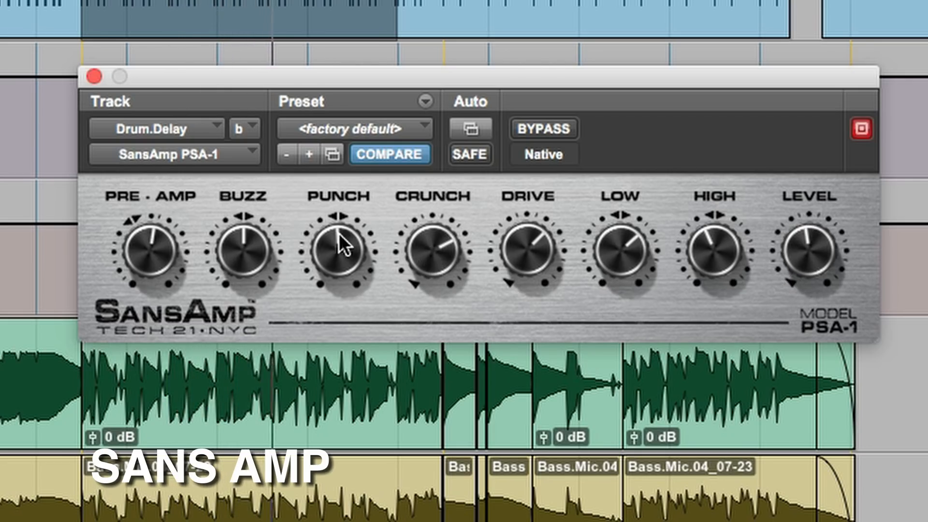
Push the SansAmp's Drive and Pre-Amp further and adjust its Punch
{"action": "left_click_drag", "start_coordinate": [543, 256], "coordinate": [524, 233]}
{"action": "left_click_drag", "start_coordinate": [165, 261], "coordinate": [164, 237]}
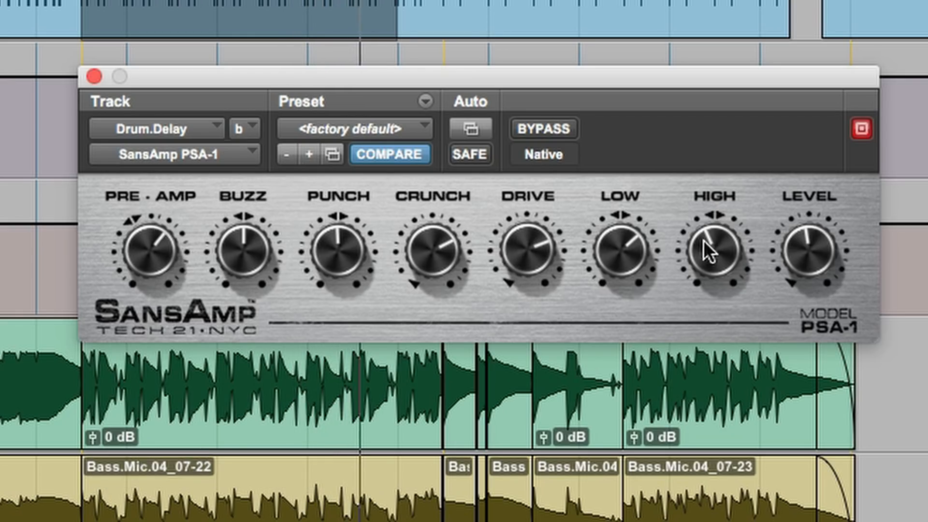
{"action": "left_click_drag", "start_coordinate": [532, 261], "coordinate": [534, 242]}
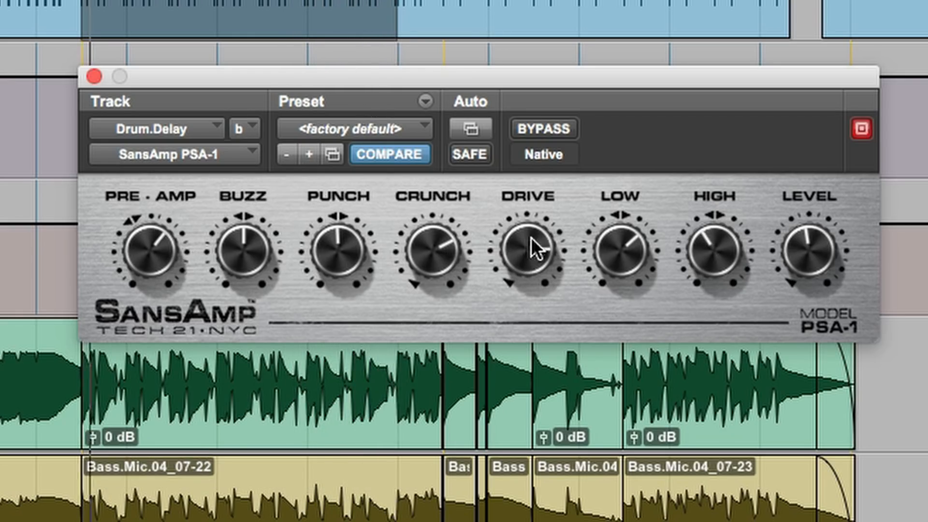
{"action": "left_click_drag", "start_coordinate": [333, 256], "coordinate": [331, 238]}
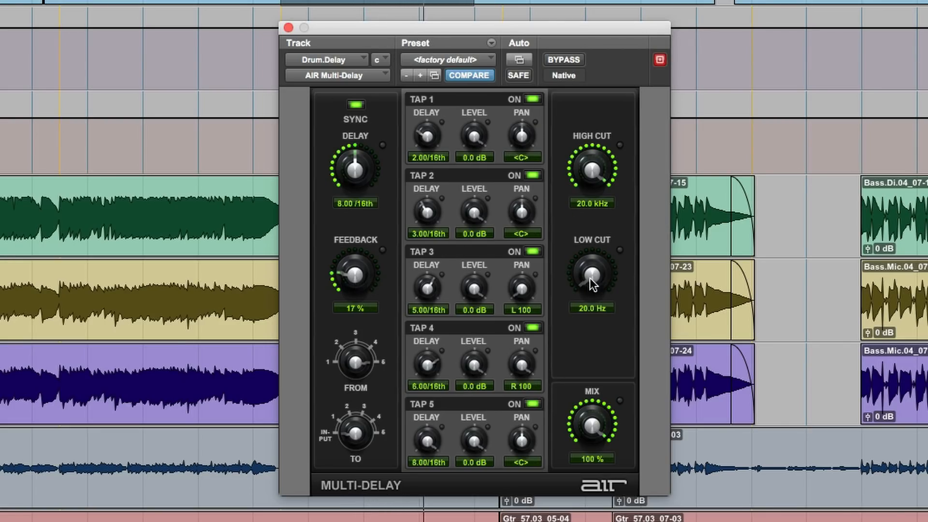
Close the Multi-Delay window and lower the Drum.Delay track's volume to about -18.5 dB, checking it in playback
{"action": "left_click", "coordinate": [591, 309]}
{"action": "left_click", "coordinate": [289, 28]}
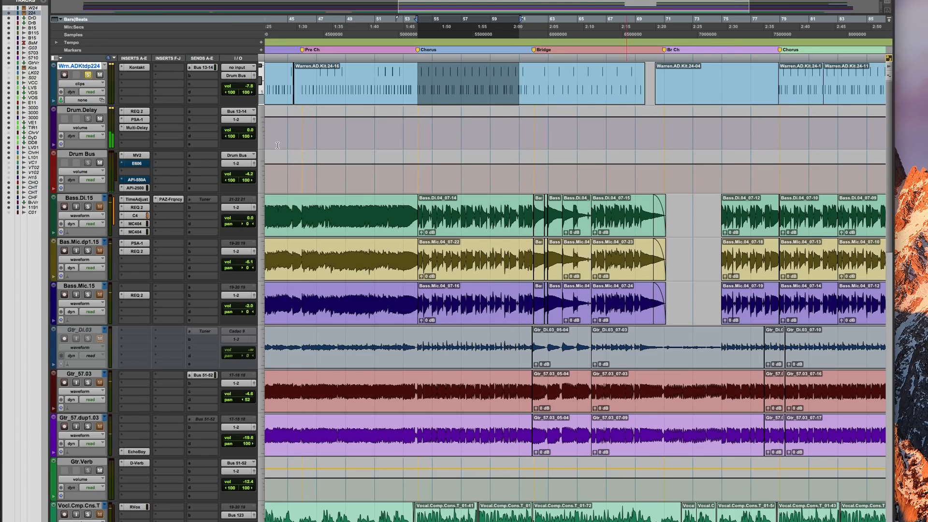
{"action": "left_click", "coordinate": [250, 133]}
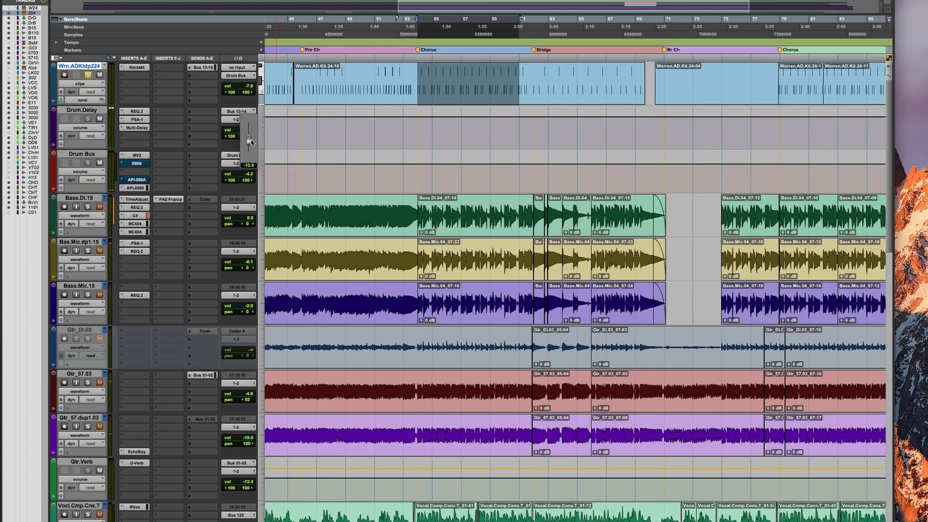
{"action": "left_click_drag", "start_coordinate": [251, 143], "coordinate": [251, 149]}
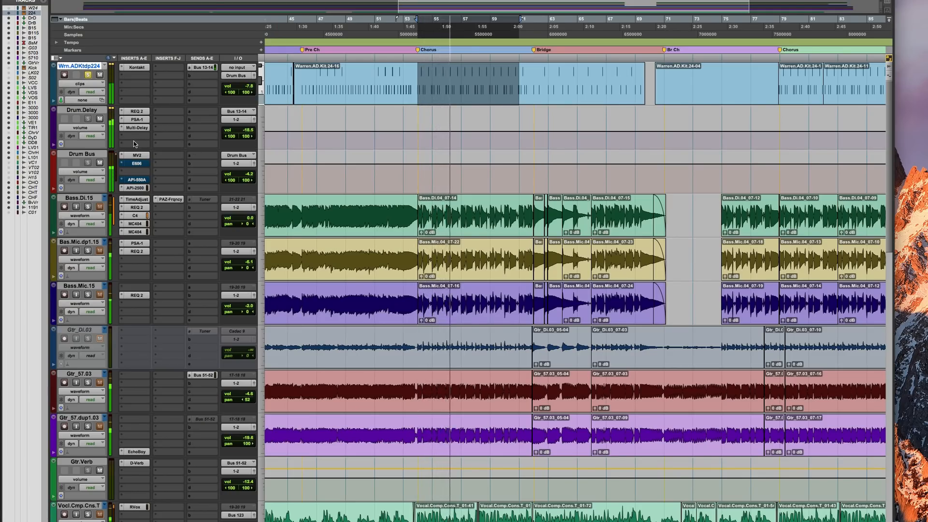
{"action": "key", "text": "space"}
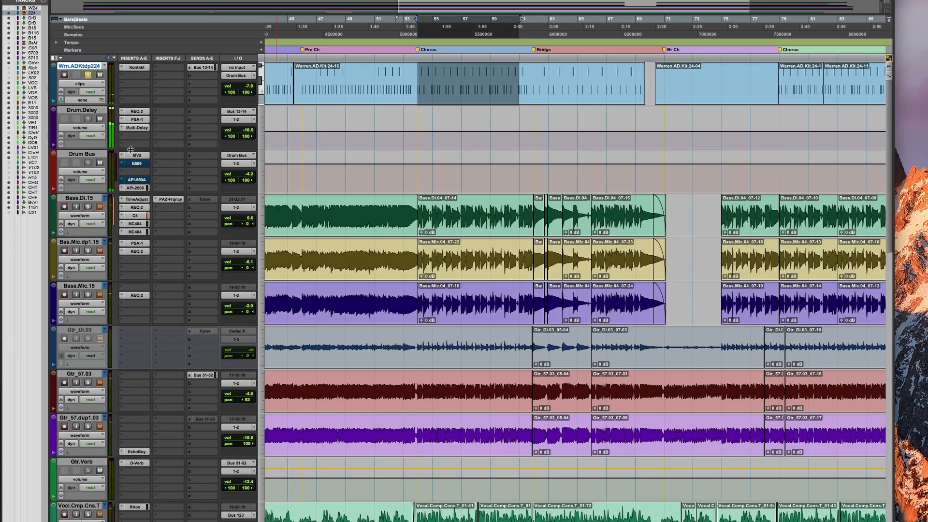
Duplicate the Drum.Delay track once, including its active playlist, inserts and sends, placed after the selected track
{"action": "left_click", "coordinate": [86, 111]}
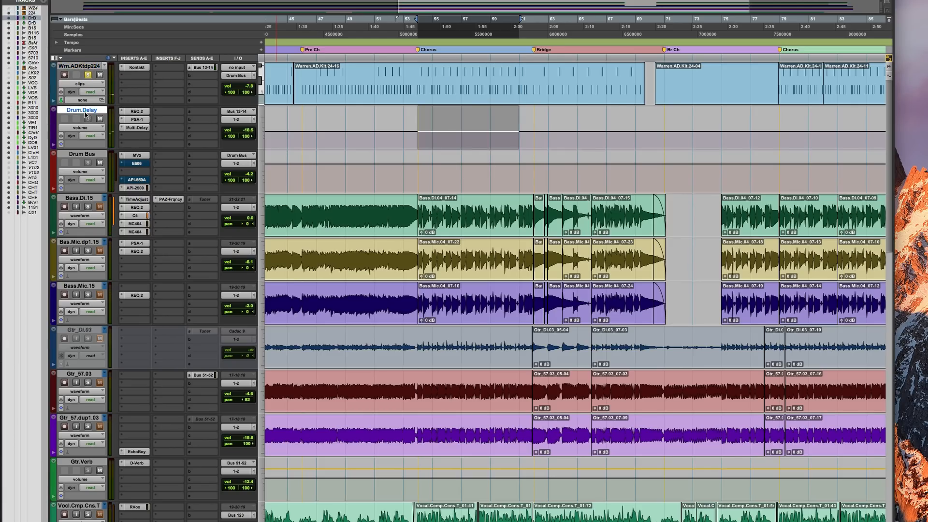
{"action": "key", "text": "alt+shift+d"}
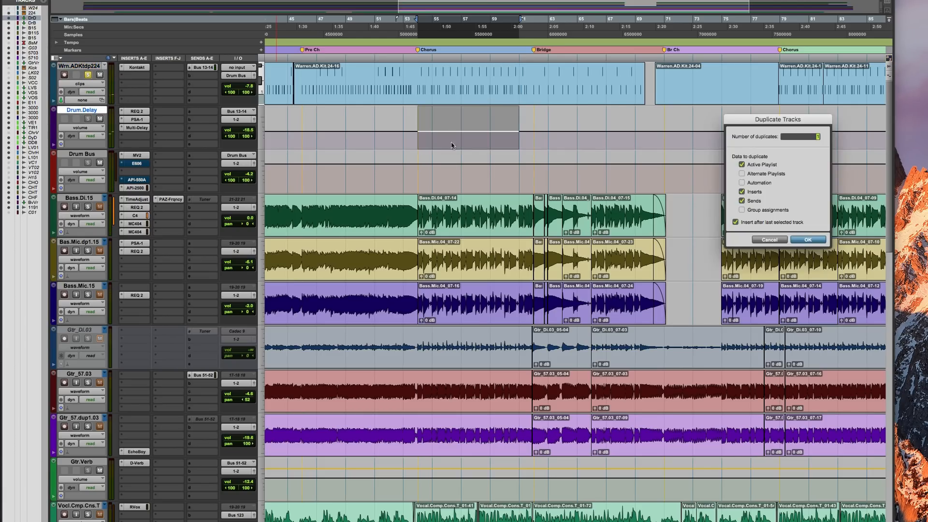
{"action": "left_click", "coordinate": [808, 239]}
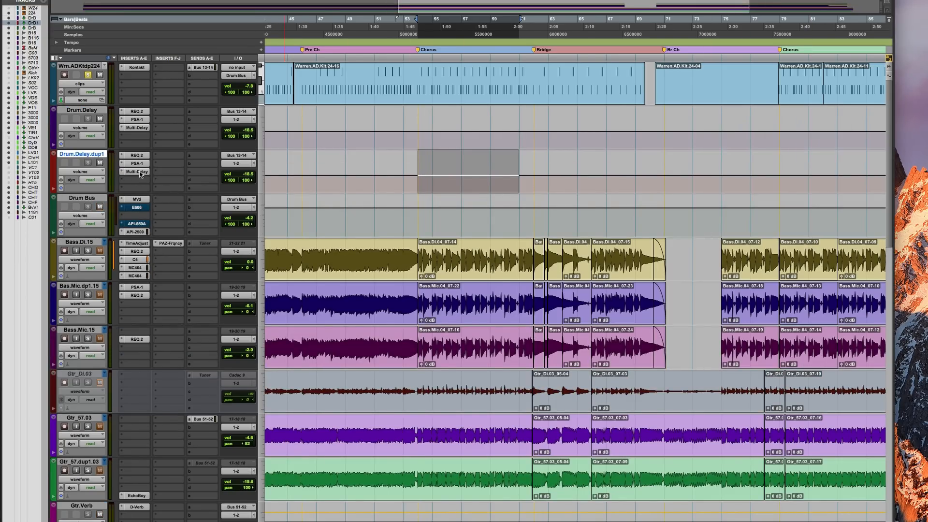
Move Drum.Delay.dup1's inserts down one slot and insert the stereo Pitch II plug-in in the first slot
{"action": "left_click_drag", "start_coordinate": [139, 172], "coordinate": [139, 180]}
{"action": "left_click", "coordinate": [123, 161]}
{"action": "mouse_move", "coordinate": [154, 174]}
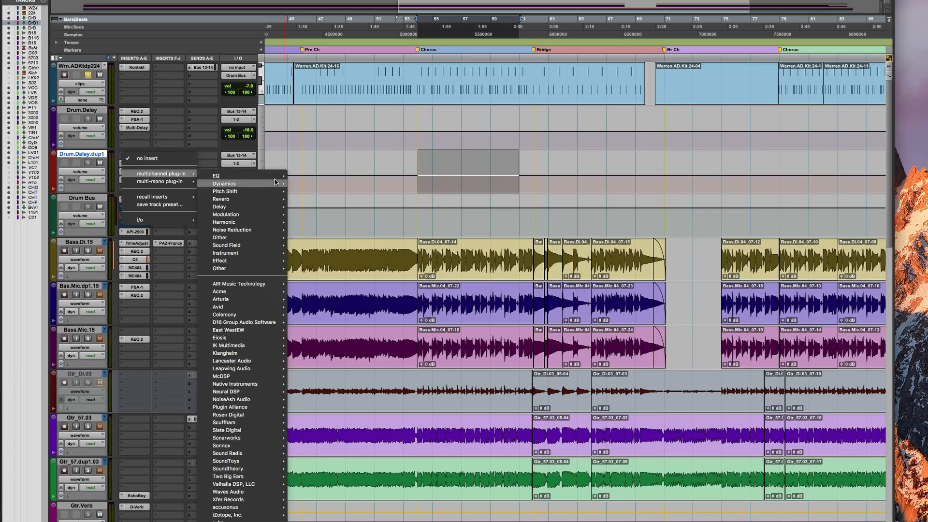
{"action": "mouse_move", "coordinate": [273, 183]}
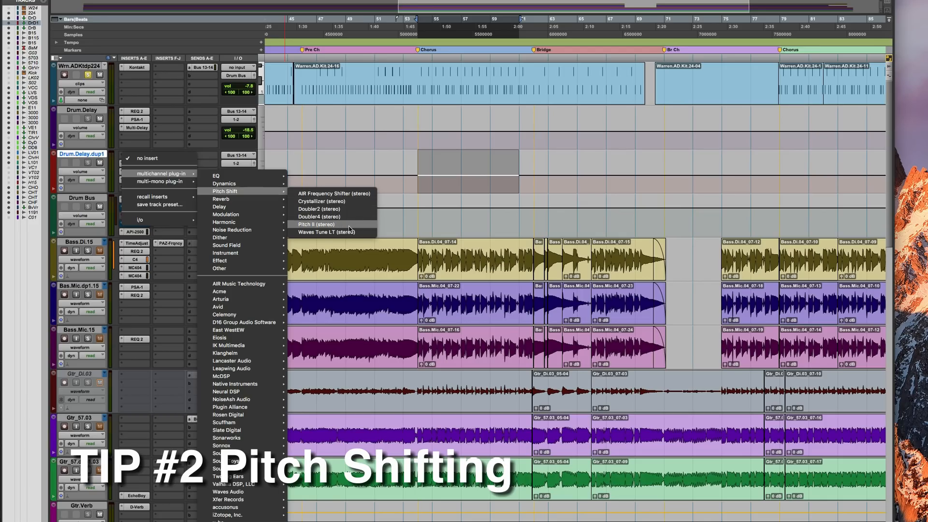
{"action": "left_click", "coordinate": [319, 224]}
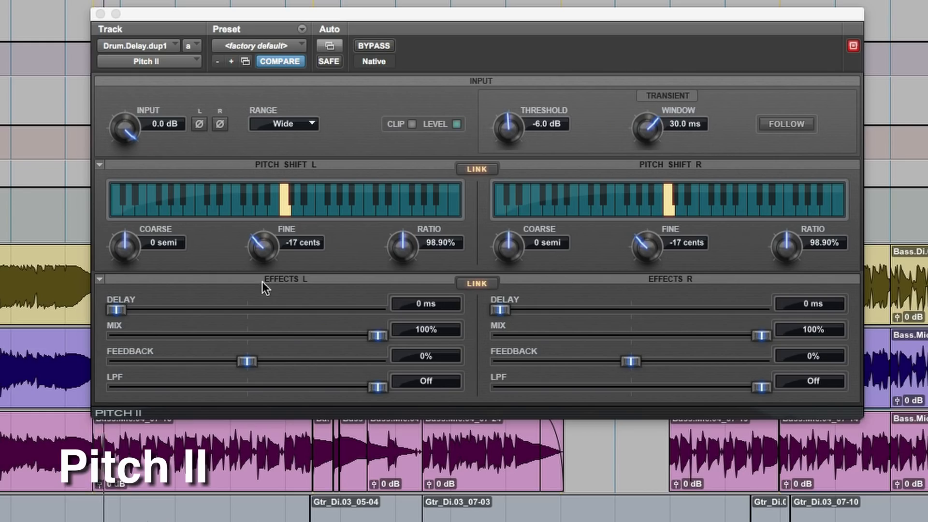
Unlink Pitch II's pitch shift channels, with Fine set to -32 cents on the left and 30 cents on the right, and close its window
{"action": "left_click_drag", "start_coordinate": [257, 248], "coordinate": [248, 304]}
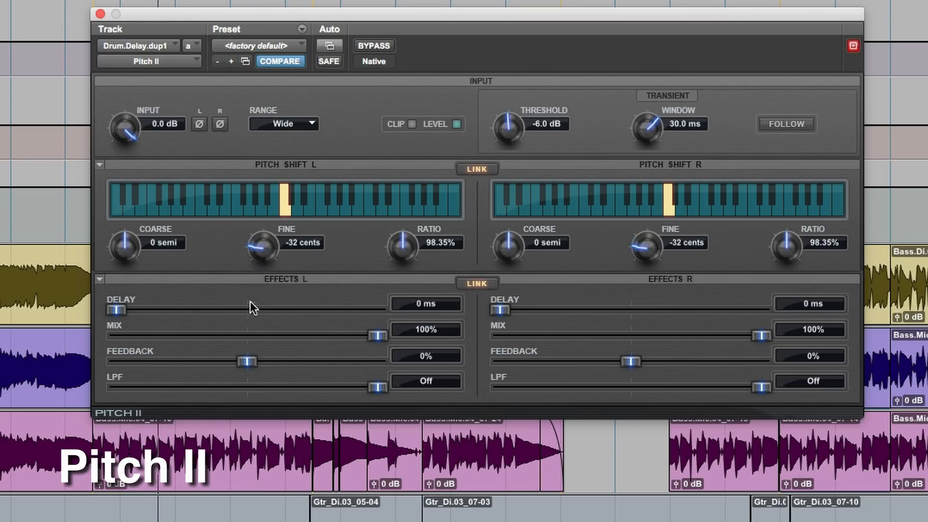
{"action": "left_click", "coordinate": [487, 170]}
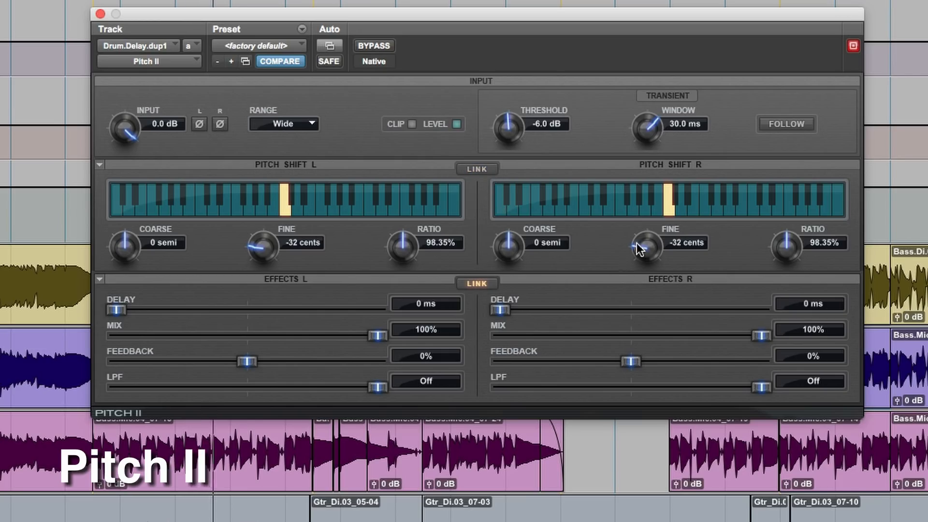
{"action": "left_click_drag", "start_coordinate": [639, 243], "coordinate": [673, 176]}
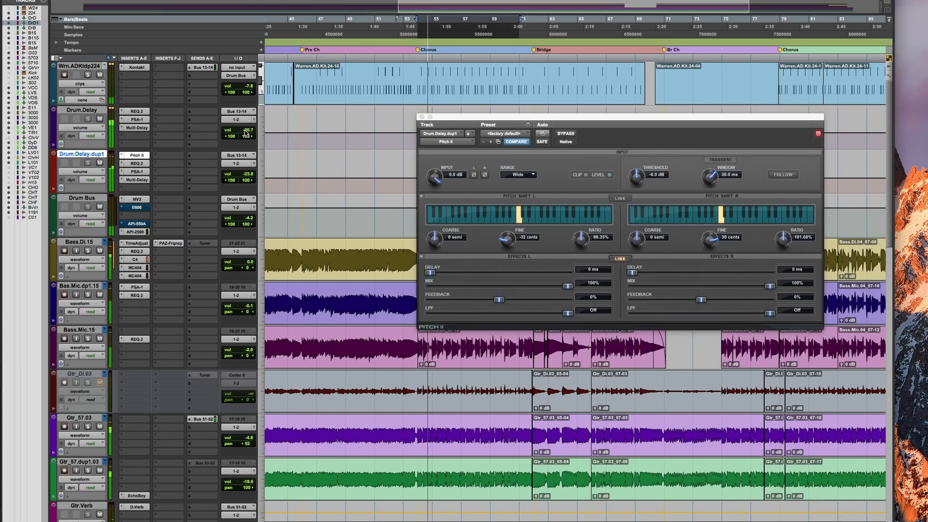
{"action": "left_click", "coordinate": [422, 117]}
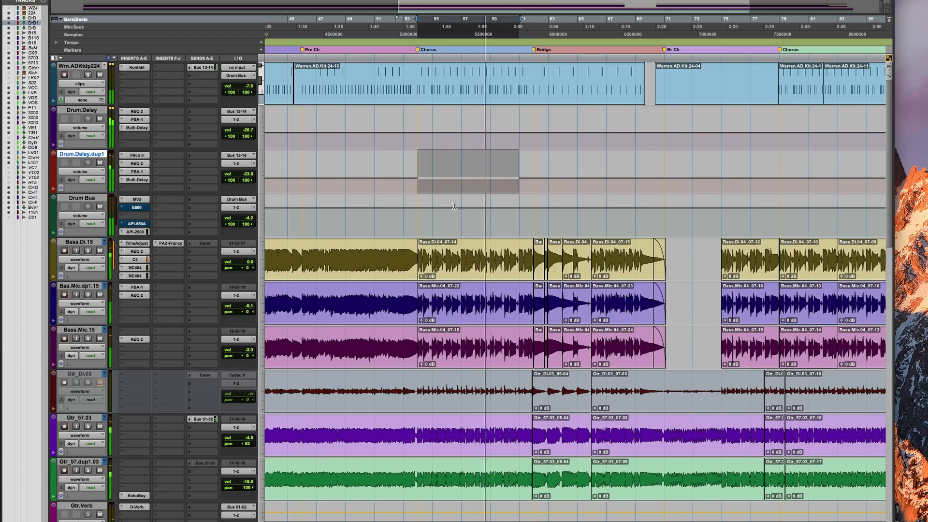
Solo the Wrn.ADKtdp224 drum track while the chorus plays
{"action": "left_click_drag", "start_coordinate": [402, 153], "coordinate": [539, 145]}
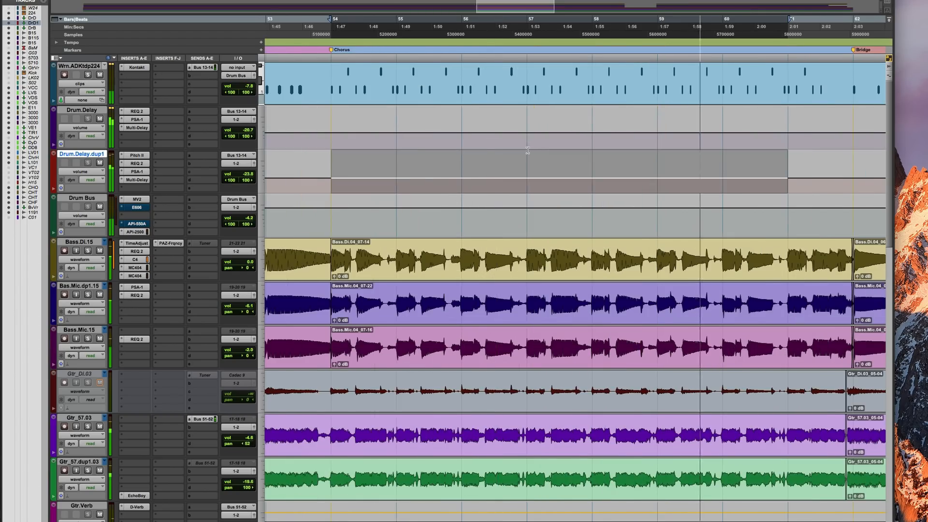
{"action": "key", "text": "r"}
{"action": "key", "text": "r"}
{"action": "left_click_drag", "start_coordinate": [492, 165], "coordinate": [795, 165]}
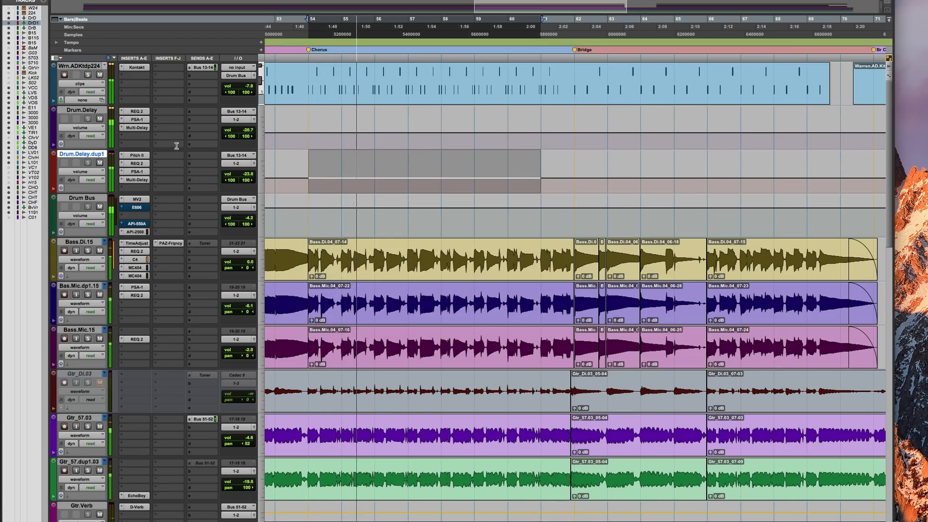
{"action": "left_click", "coordinate": [88, 75]}
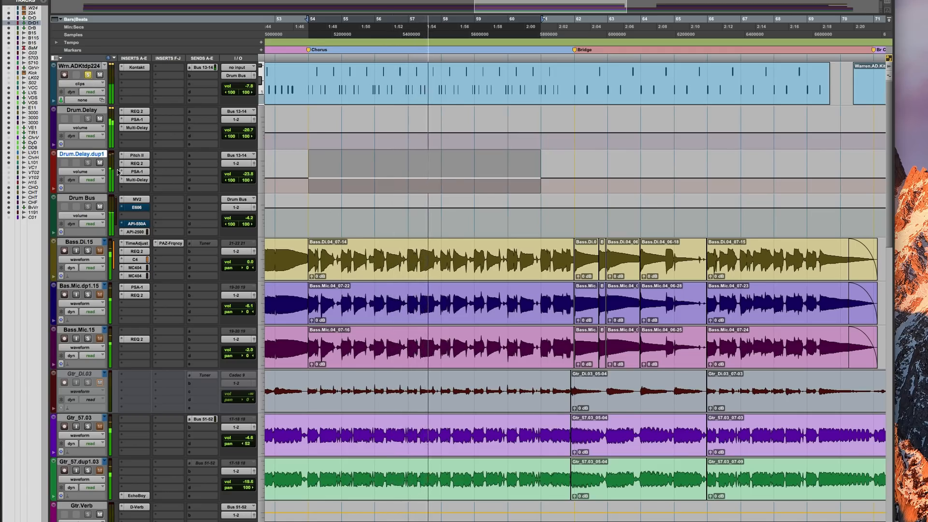
Widen the Pitch II detune on Drum.Delay.dup1 to -47 cents left and 43 cents right, and close its window
{"action": "left_click", "coordinate": [136, 155]}
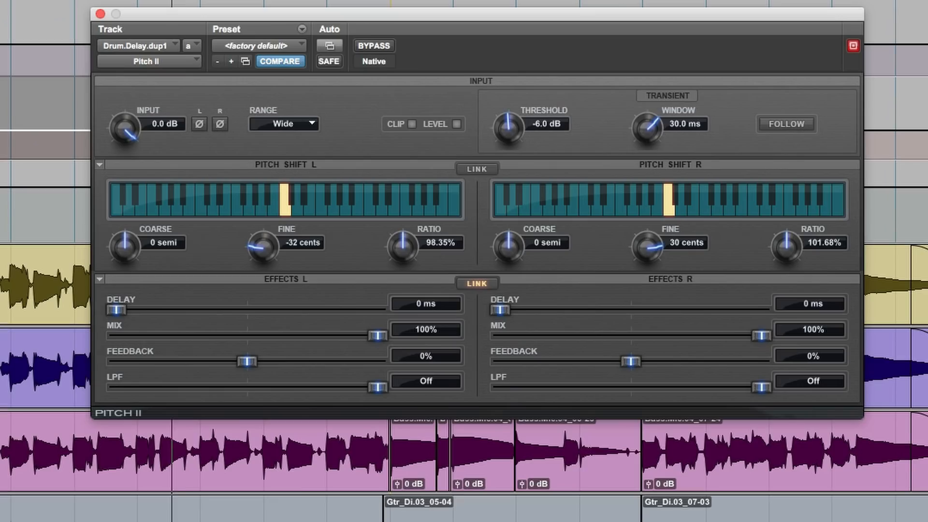
{"action": "left_click_drag", "start_coordinate": [258, 250], "coordinate": [271, 312]}
{"action": "mouse_move", "coordinate": [655, 254]}
{"action": "left_mouse_down"}
{"action": "mouse_move", "coordinate": [659, 228]}
{"action": "mouse_move", "coordinate": [651, 242]}
{"action": "left_mouse_up"}
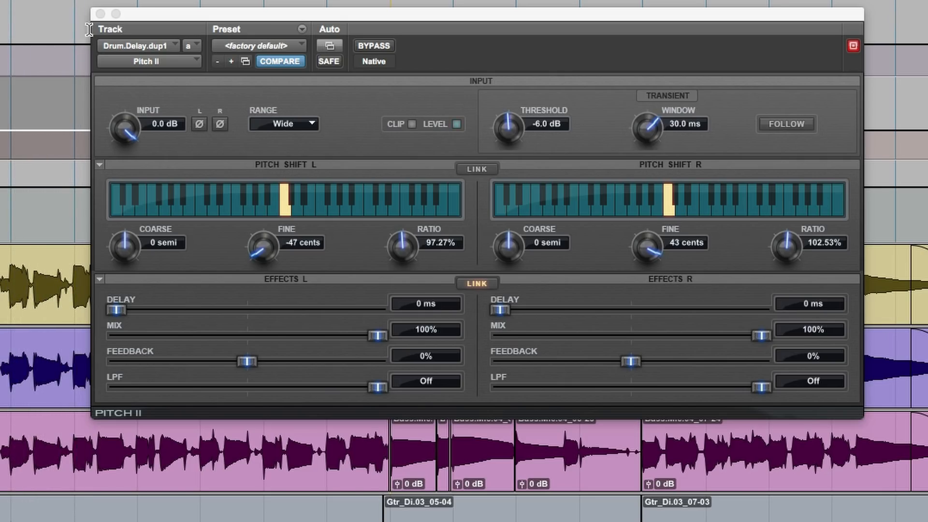
{"action": "left_click", "coordinate": [99, 12]}
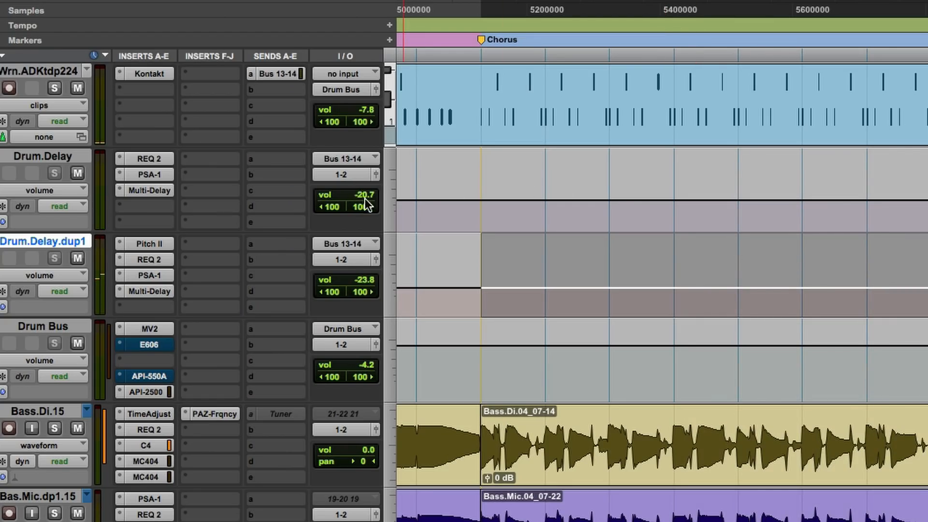
Lower the volumes of Drum.Delay and Drum.Delay.dup1 to -27.9 dB each and play the chorus
{"action": "left_click_drag", "start_coordinate": [364, 198], "coordinate": [358, 199]}
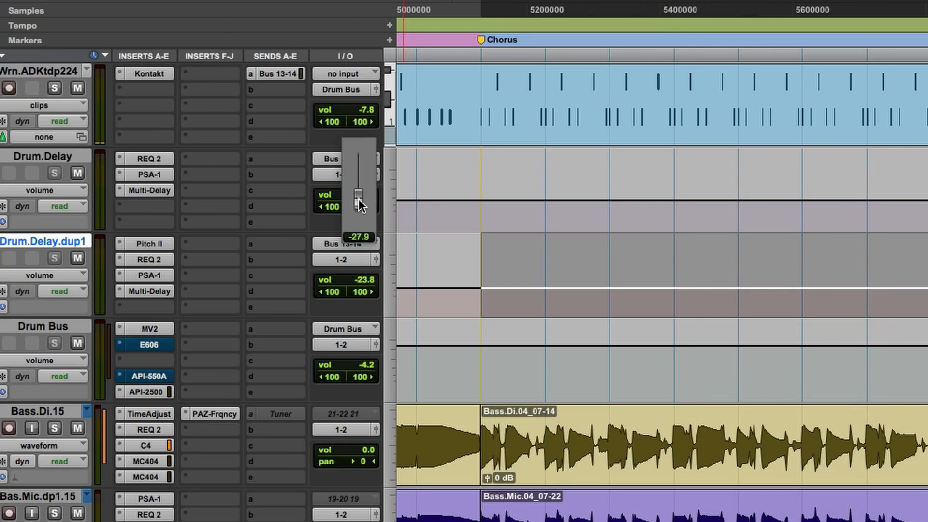
{"action": "left_click_drag", "start_coordinate": [365, 275], "coordinate": [368, 280]}
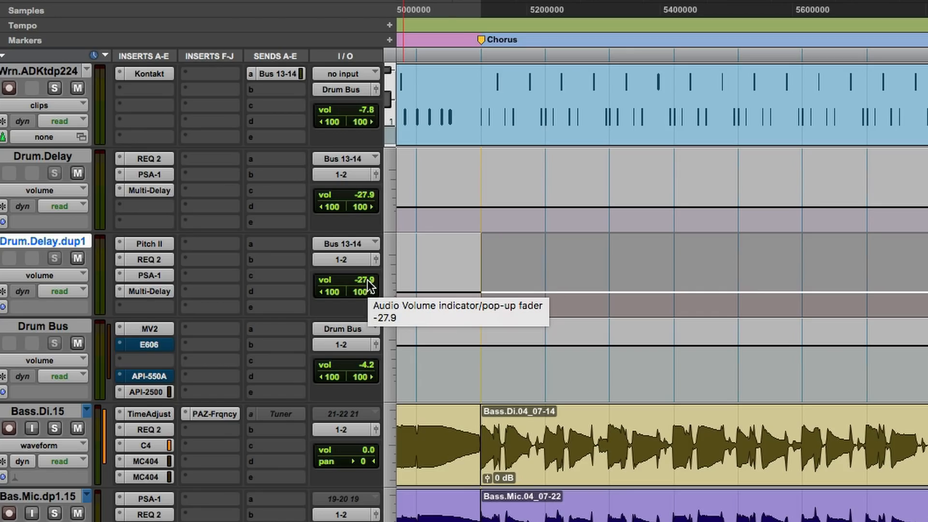
{"action": "key", "text": "space"}
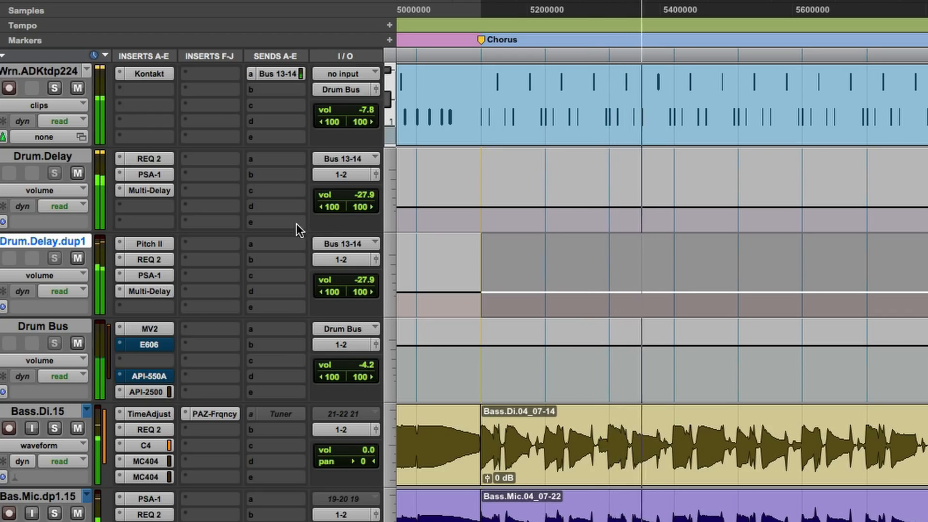
Compare the drums without the delays by muting Drum.Delay.dup1 and Drum.Delay during playback and unmuting both
{"action": "left_click", "coordinate": [78, 258]}
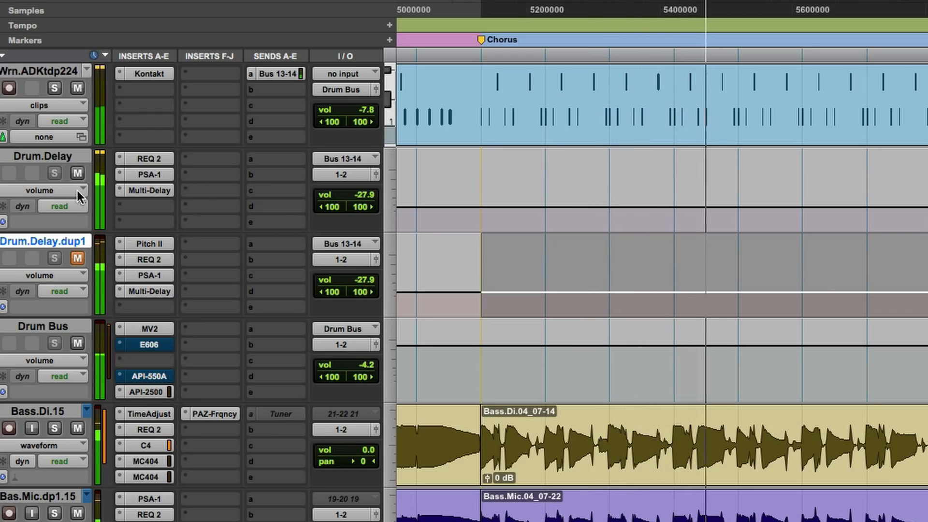
{"action": "left_click", "coordinate": [77, 174]}
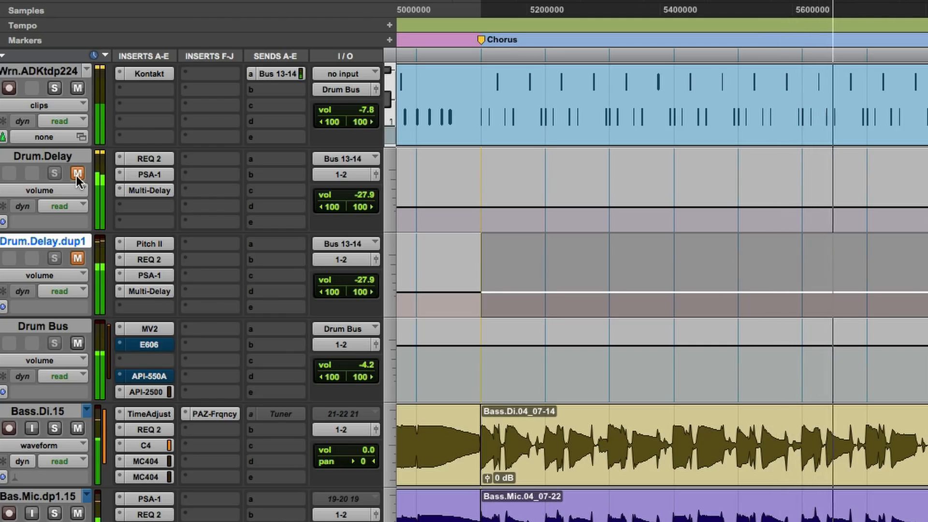
{"action": "left_click", "coordinate": [77, 174]}
{"action": "left_click", "coordinate": [77, 258]}
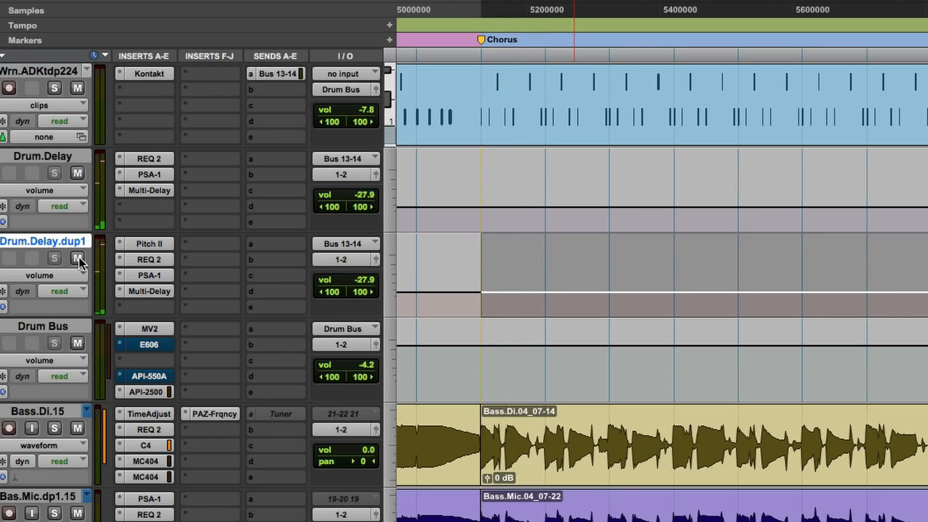
Raise the volume of Drum.Delay.dup1 to -24.9 dB and of Drum.Delay to about -23.8 dB
{"action": "left_click", "coordinate": [353, 278]}
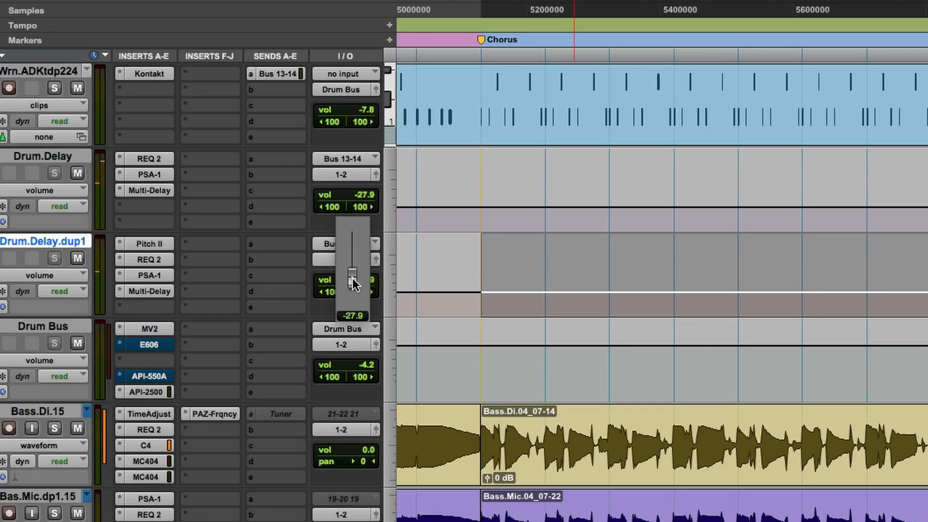
{"action": "left_click_drag", "start_coordinate": [353, 278], "coordinate": [353, 277]}
{"action": "left_click_drag", "start_coordinate": [353, 278], "coordinate": [353, 274]}
{"action": "left_click", "coordinate": [360, 197]}
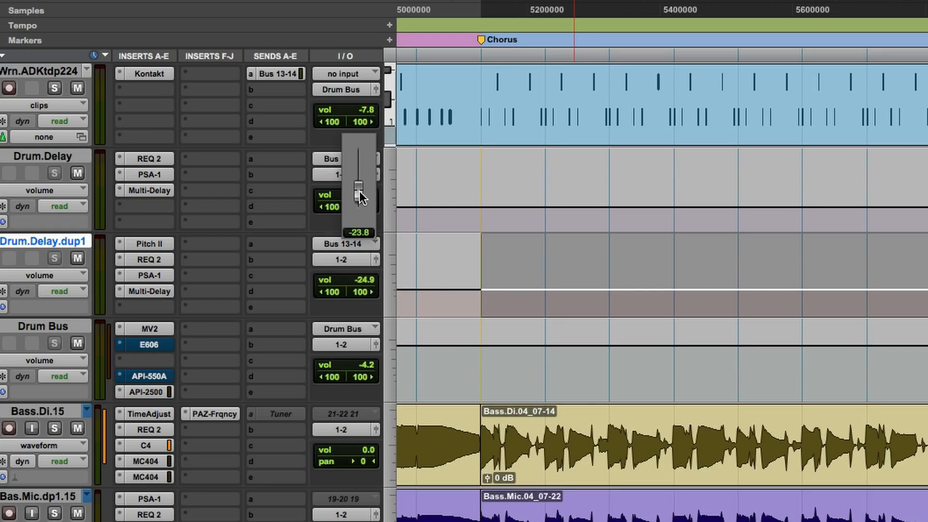
{"action": "left_click_drag", "start_coordinate": [359, 198], "coordinate": [360, 198]}
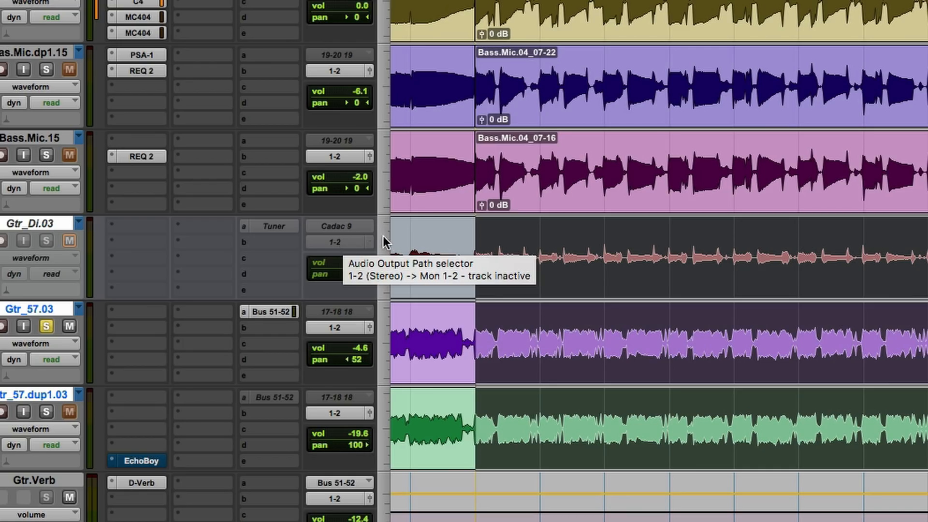
Audition Gtr_57.03 and Gtr_57.dup1.03 in turn by switching the solo between them, and examine the duplicate's EchoBoy settings
{"action": "key", "text": "space"}
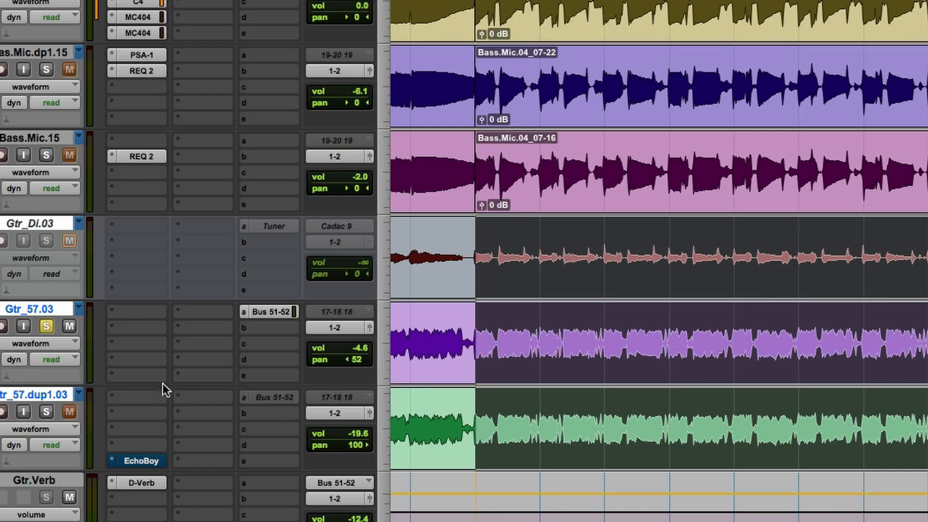
{"action": "left_click", "coordinate": [47, 326]}
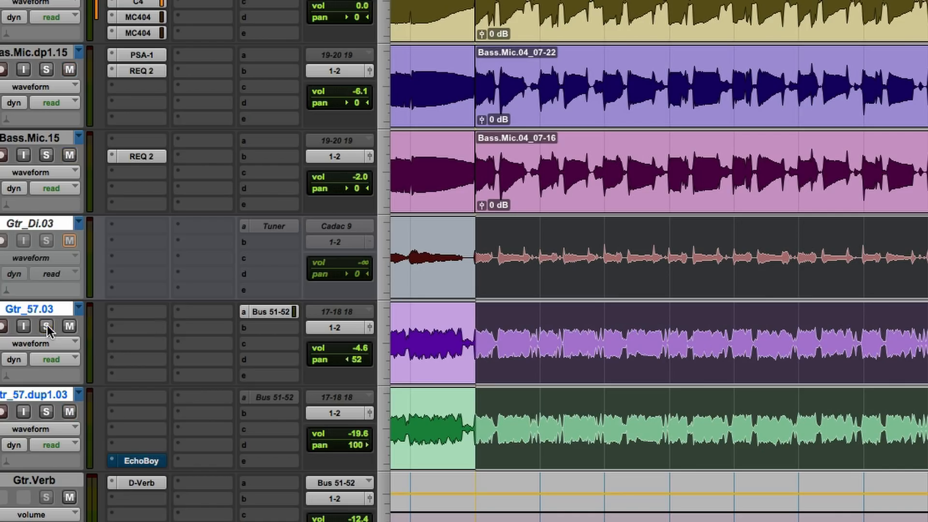
{"action": "left_click", "coordinate": [46, 412]}
{"action": "key", "text": "space"}
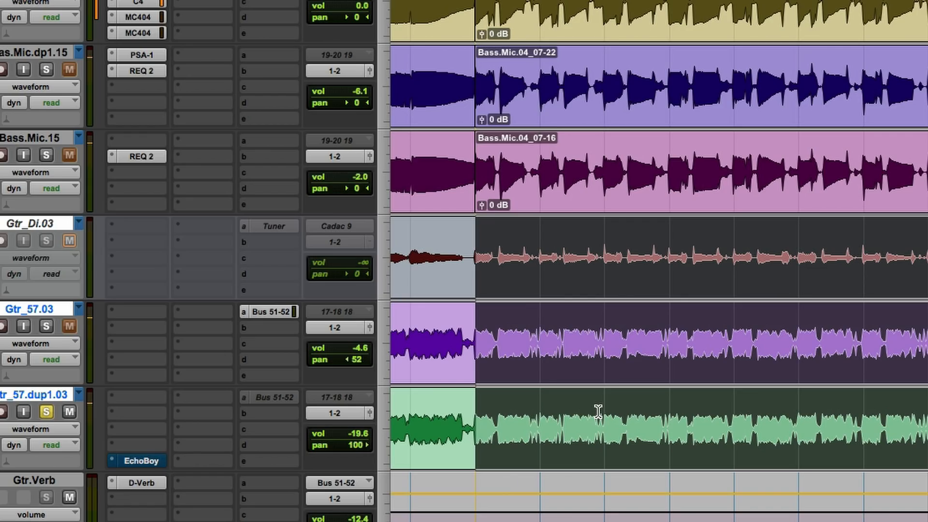
{"action": "left_click", "coordinate": [153, 460]}
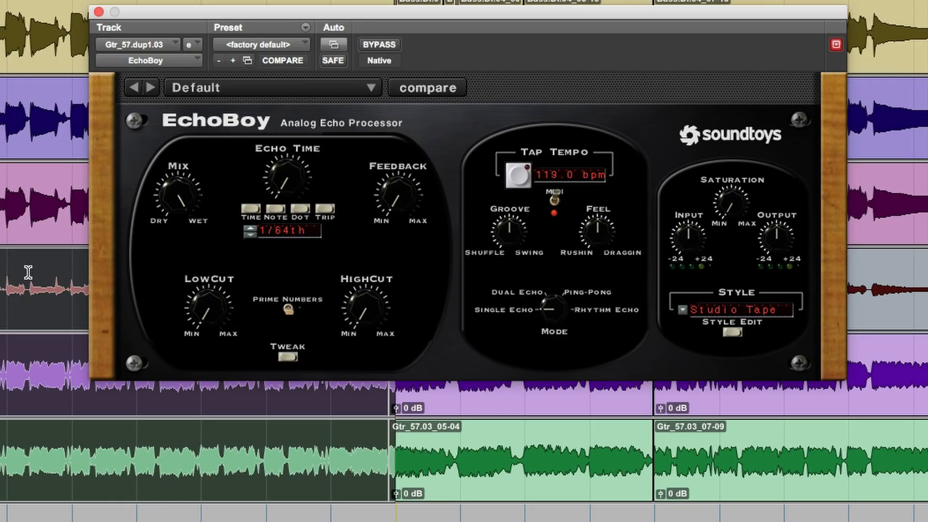
{"action": "left_click", "coordinate": [1, 272]}
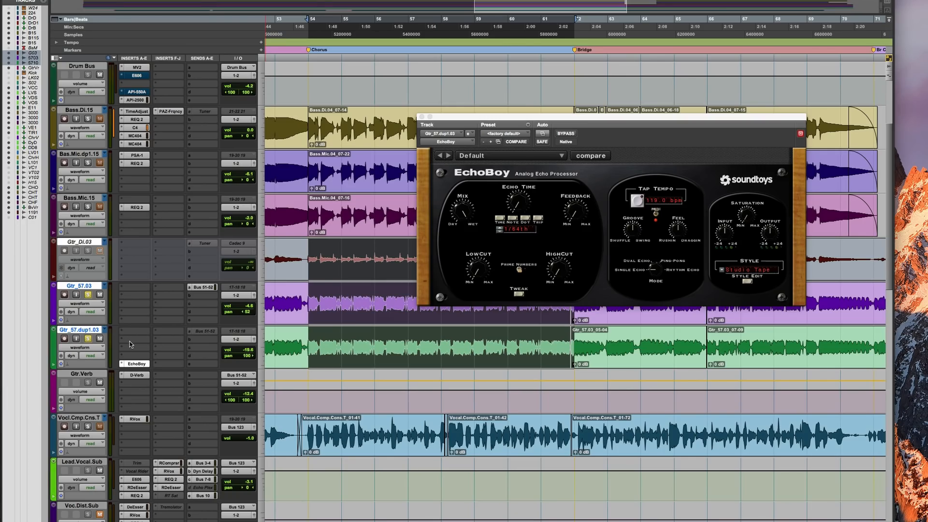
Insert the mono Pitch II plug-in in slot b of the Gtr_57.dup1.03 track
{"action": "left_click", "coordinate": [130, 344]}
{"action": "mouse_move", "coordinate": [144, 355]}
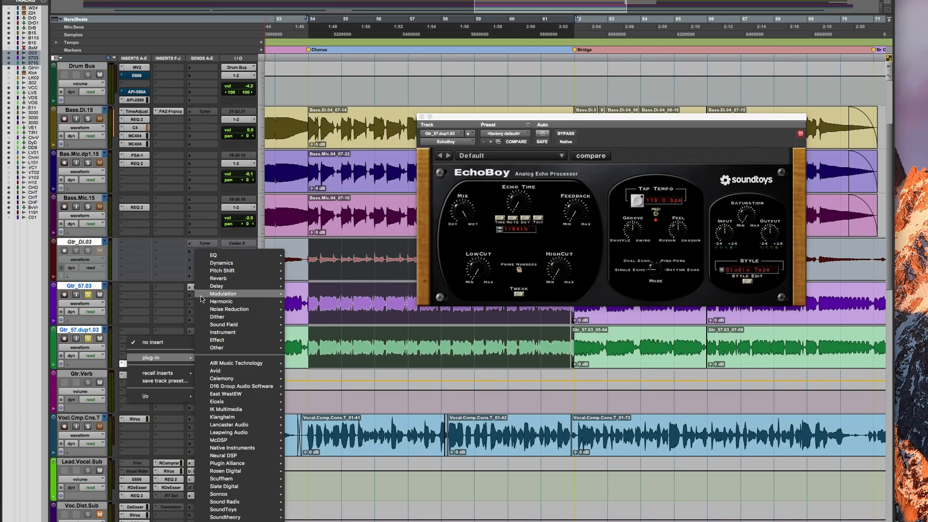
{"action": "mouse_move", "coordinate": [222, 274]}
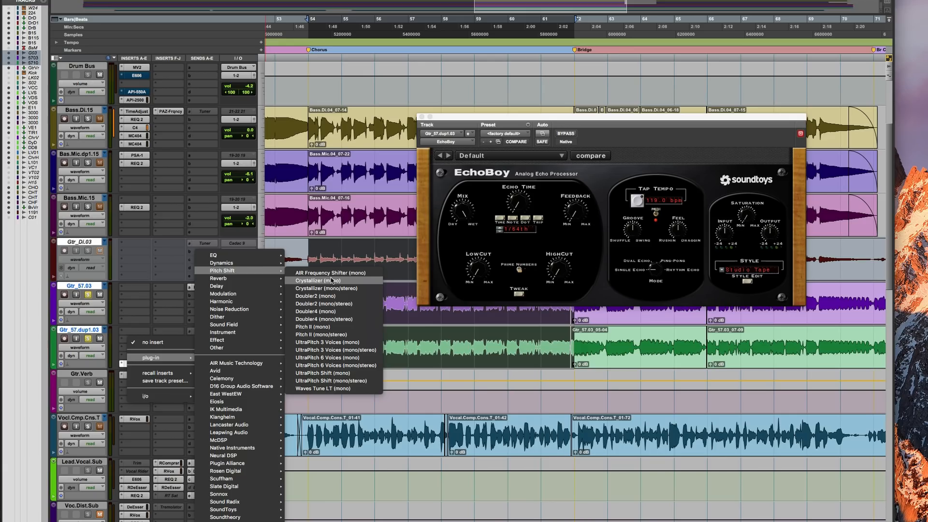
{"action": "left_click", "coordinate": [341, 327]}
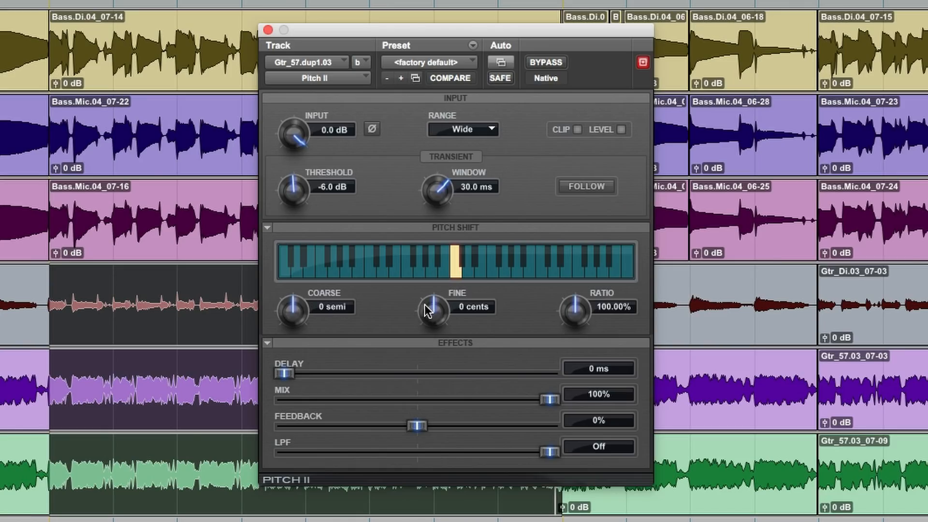
Adjust the guitar duplicate's Pitch II Fine during playback and set it to -5 cents
{"action": "left_click_drag", "start_coordinate": [502, 261], "coordinate": [500, 264]}
{"action": "left_click_drag", "start_coordinate": [420, 315], "coordinate": [413, 334]}
{"action": "key", "text": "space"}
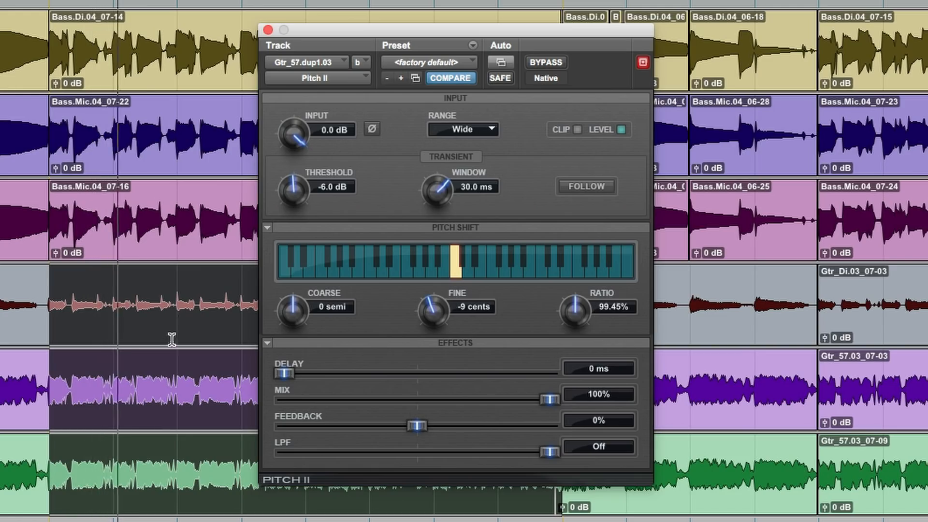
{"action": "left_click_drag", "start_coordinate": [433, 306], "coordinate": [433, 302]}
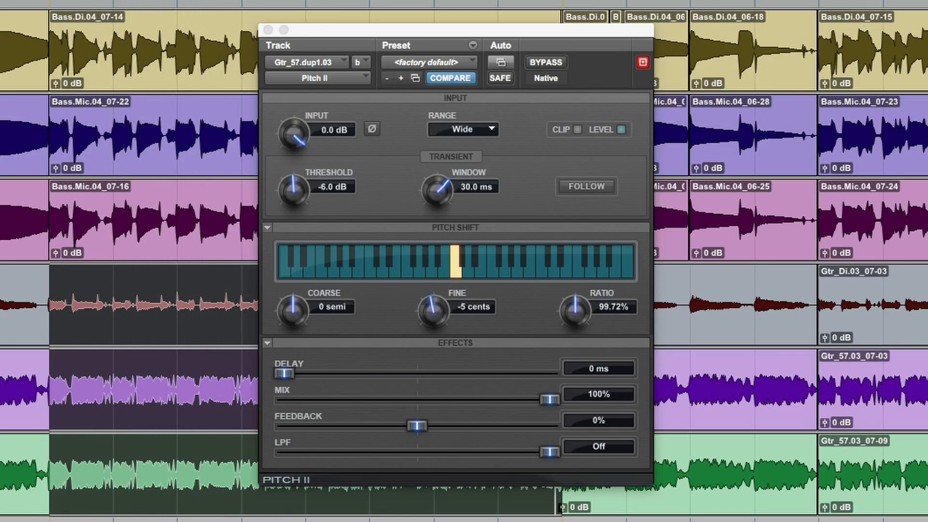
Pan Gtr_57.dup1.03's Bus 51-52 send to -100 during playback and solo the track
{"action": "left_click", "coordinate": [43, 314]}
{"action": "key", "text": "space"}
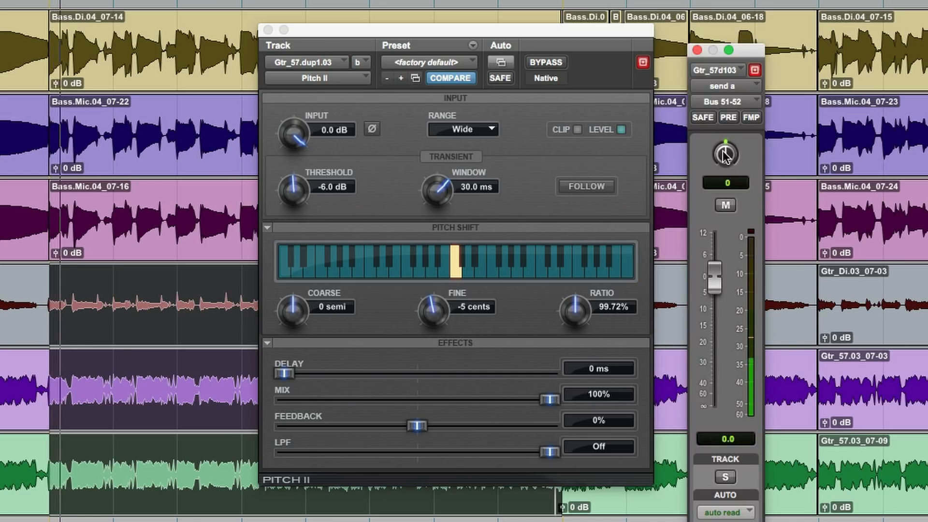
{"action": "left_click_drag", "start_coordinate": [723, 151], "coordinate": [718, 233]}
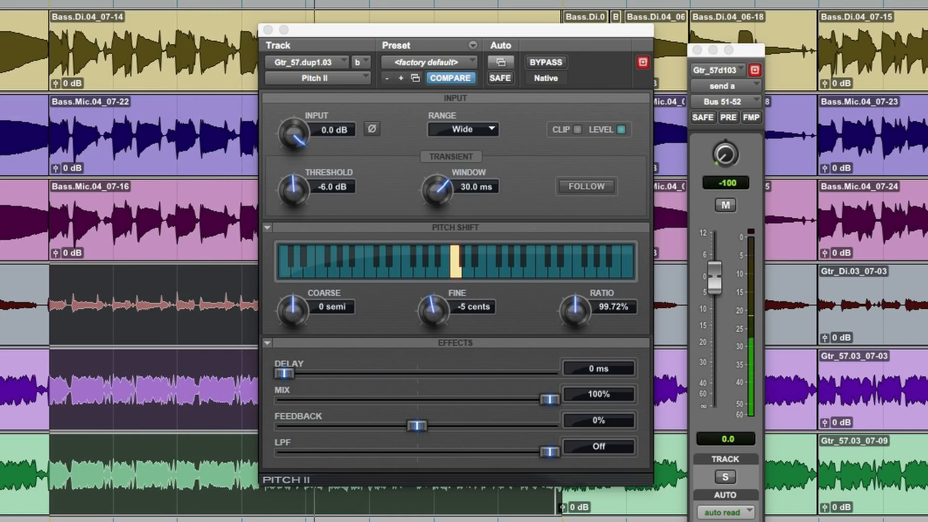
{"action": "key", "text": "shift+s"}
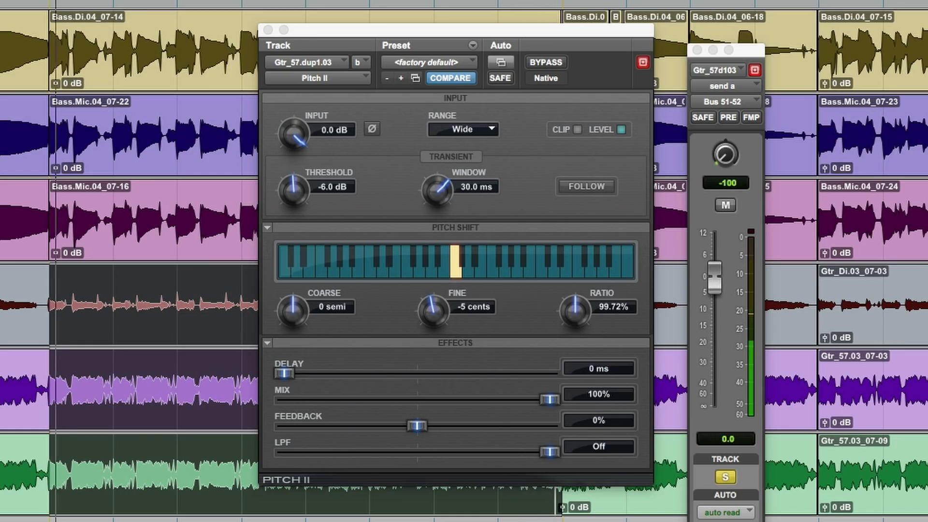
Unsolo Gtr_57.dup1.03 during playback and audition its detuned signal within the full mix through the chorus
{"action": "key", "text": "shift+s"}
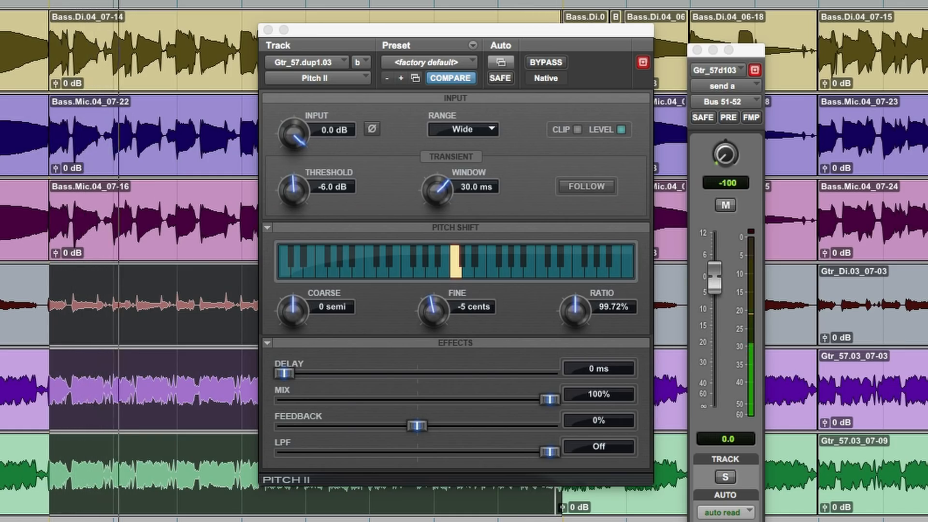
{"action": "scroll", "coordinate": [51, 483], "scroll_direction": "down", "scroll_amount": 10}
{"action": "scroll", "coordinate": [130, 338], "scroll_direction": "down", "scroll_amount": 5}
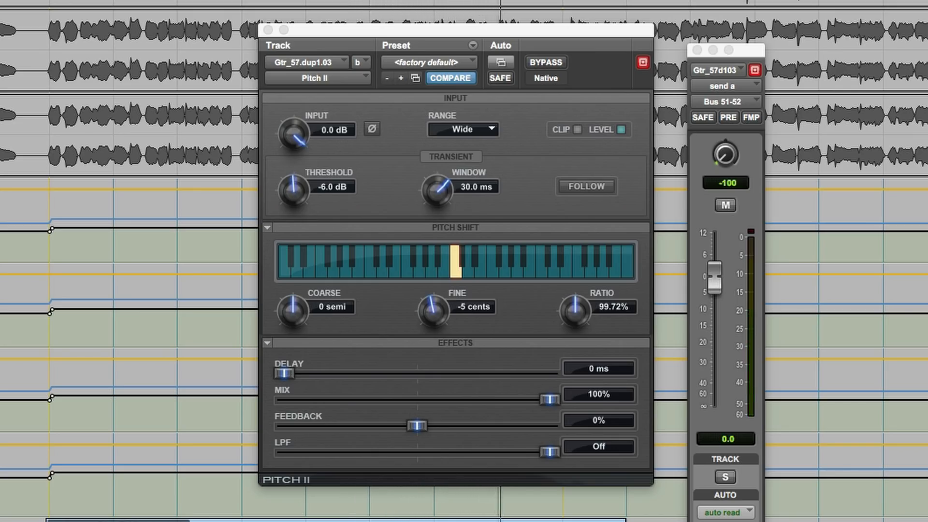
{"action": "key", "text": "space"}
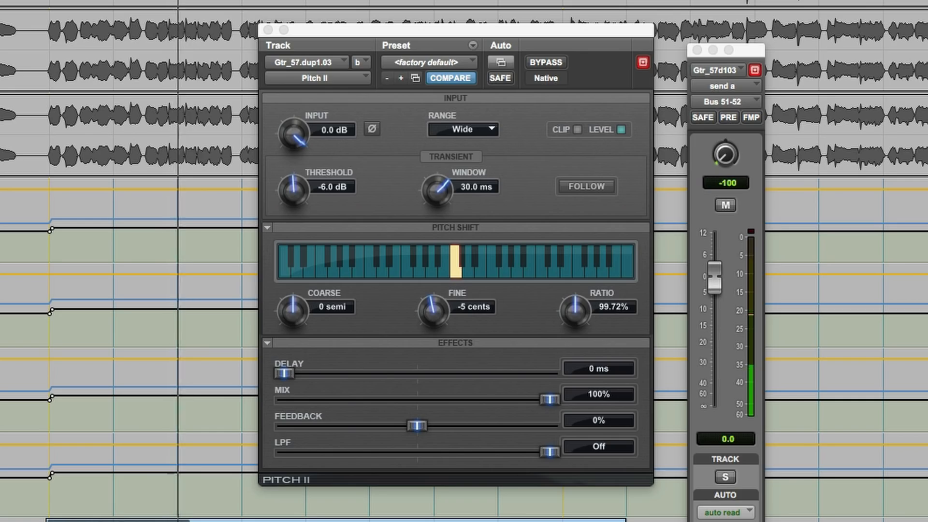
{"action": "key", "text": "space"}
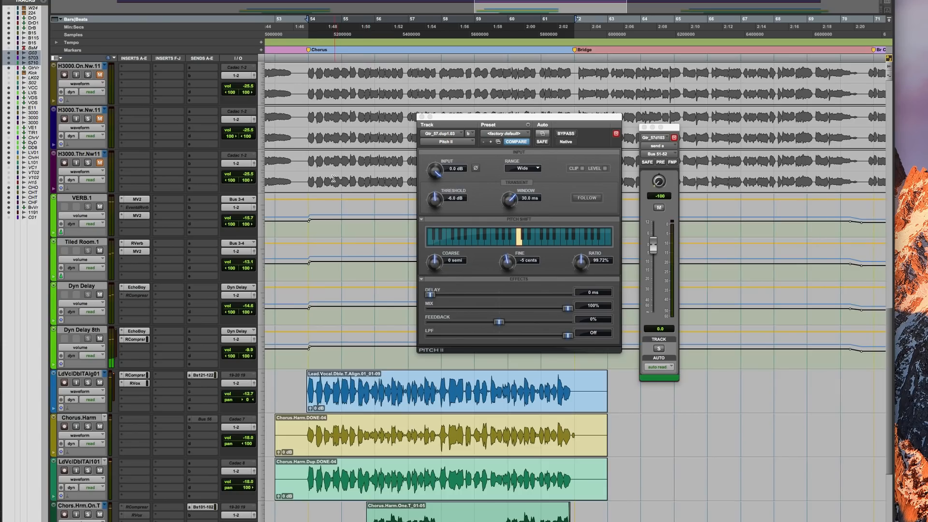
{"action": "scroll", "coordinate": [91, 174], "scroll_direction": "up", "scroll_amount": 10}
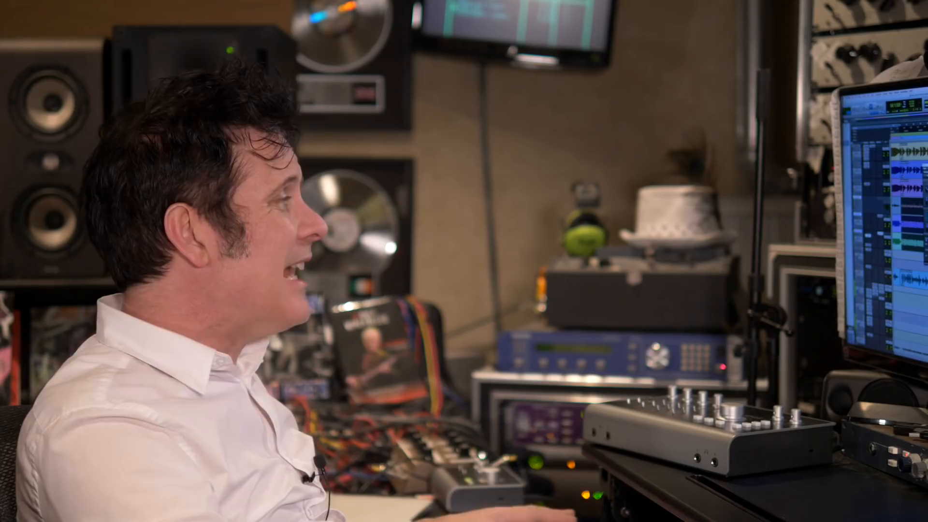
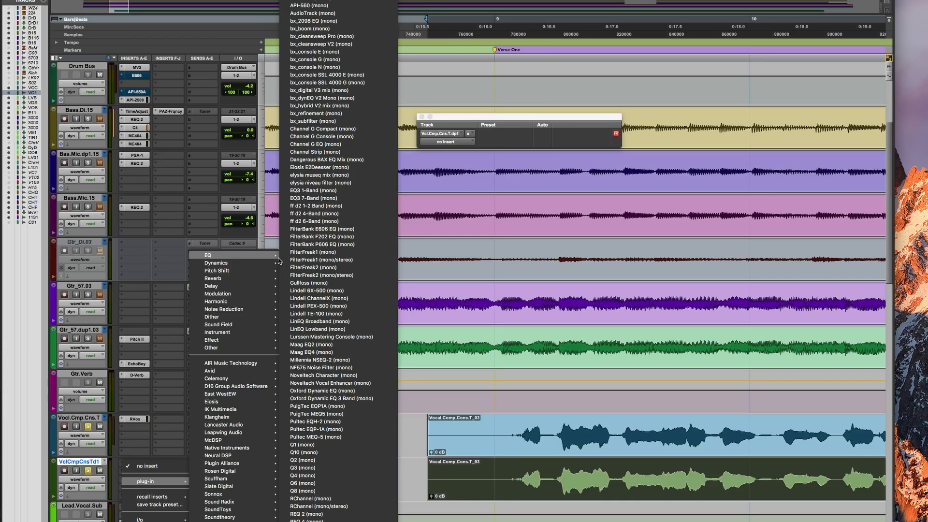
Insert the mono BF-76 compressor from the Avid plug-ins in slot a of the duplicated vocal track
{"action": "mouse_move", "coordinate": [239, 297]}
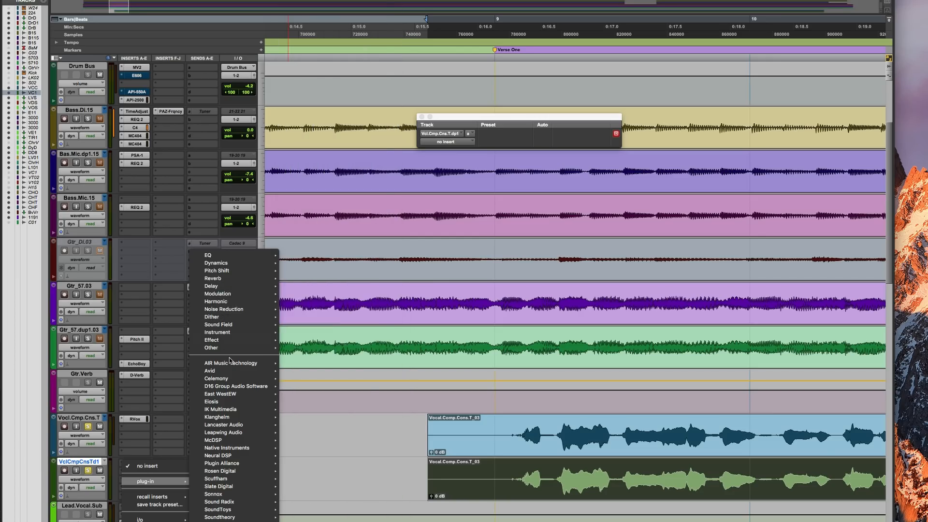
{"action": "mouse_move", "coordinate": [231, 370]}
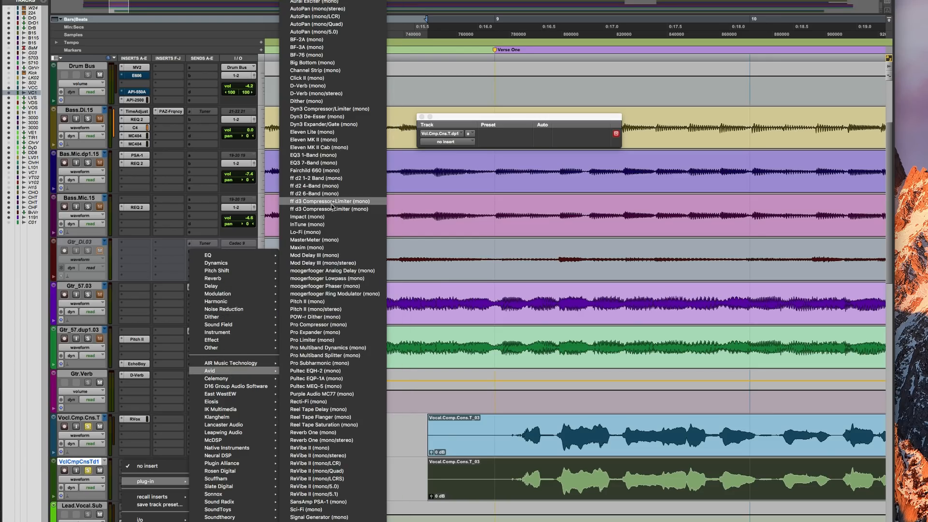
{"action": "left_click", "coordinate": [330, 54]}
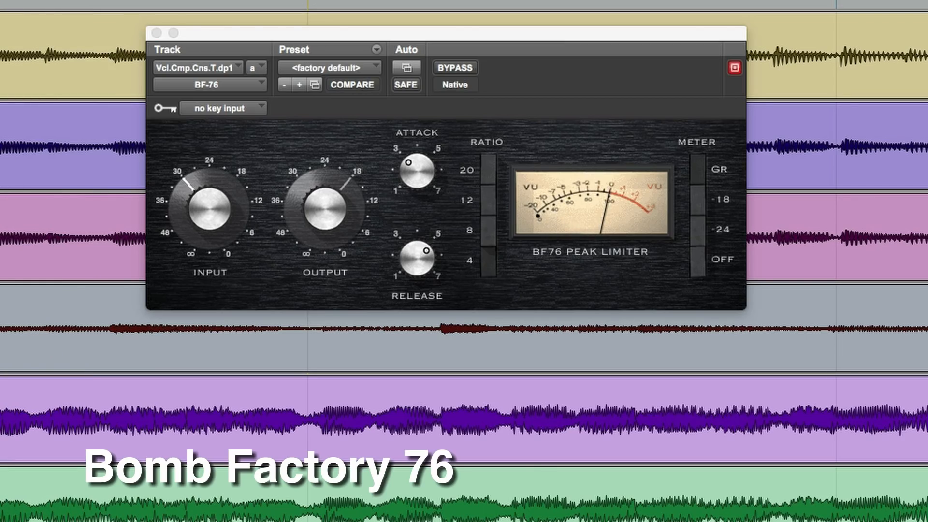
Set both Attack and Release of the duplicated vocal's BF-76 to 7 while checking its response in playback
{"action": "key", "text": "space"}
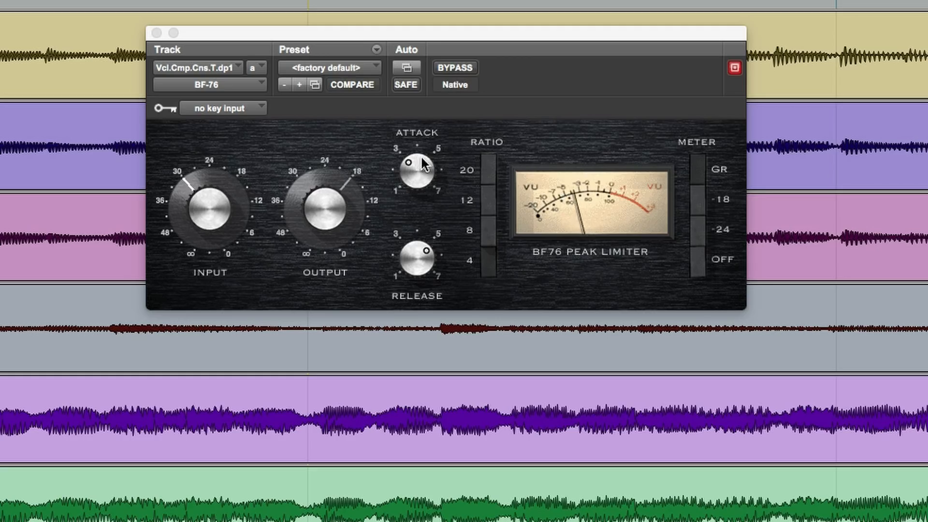
{"action": "left_click_drag", "start_coordinate": [423, 170], "coordinate": [462, 86]}
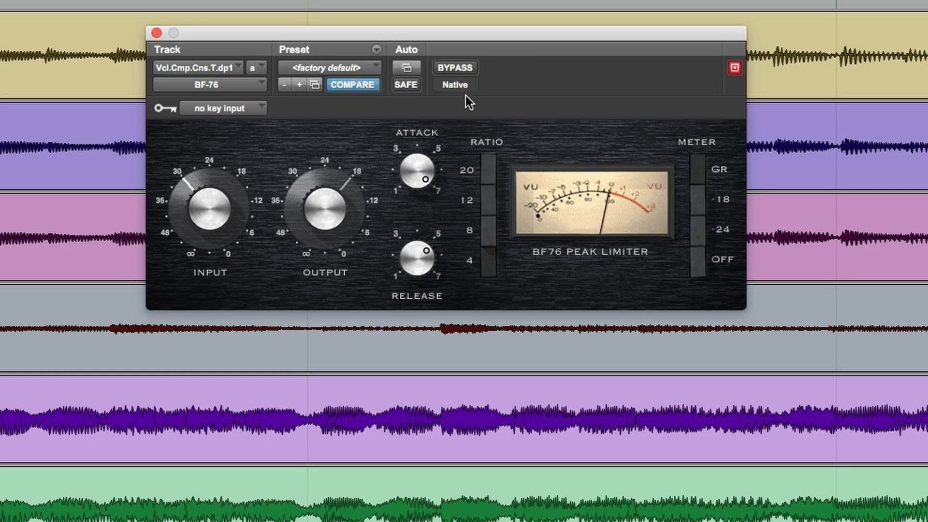
{"action": "left_click_drag", "start_coordinate": [430, 199], "coordinate": [426, 153]}
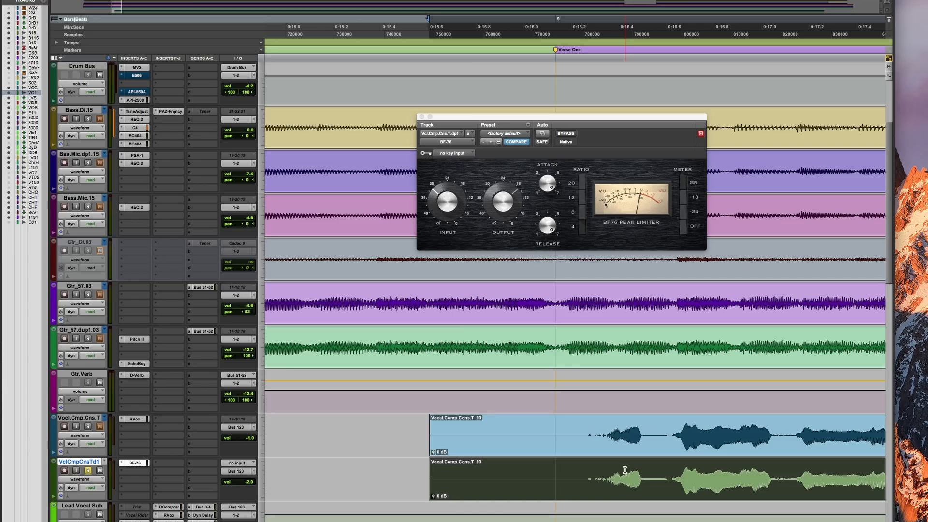
Copy the BF-76 to slot a of the original vocal track, with RVox in slot b, and make RVox inactive
{"action": "left_click", "coordinate": [136, 464]}
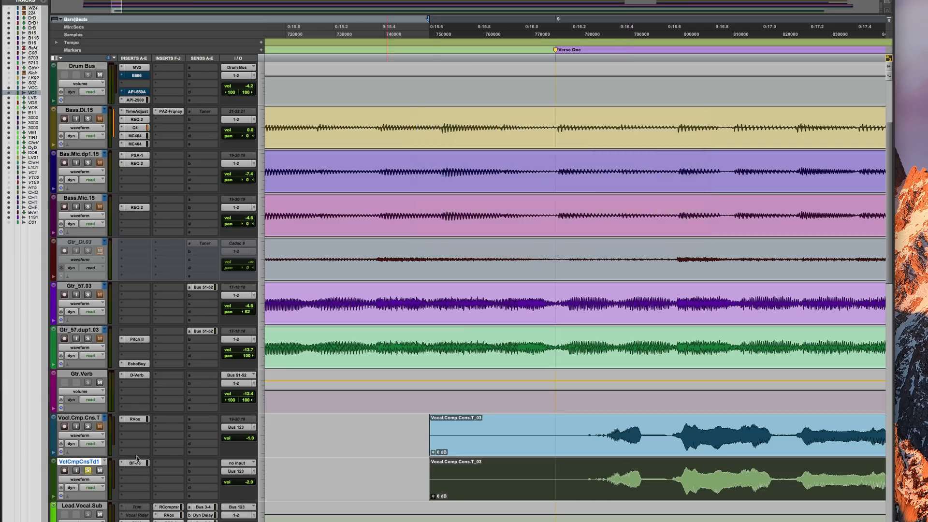
{"action": "left_click", "coordinate": [135, 463]}
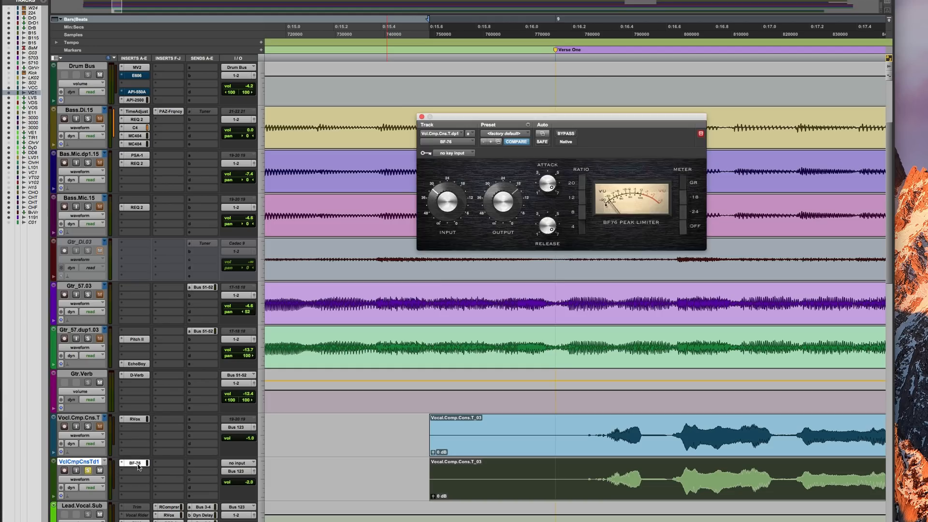
{"action": "left_click", "coordinate": [136, 429]}
{"action": "left_click_drag", "start_coordinate": [137, 463], "coordinate": [137, 420]}
{"action": "left_click", "coordinate": [138, 428], "text": "super"}
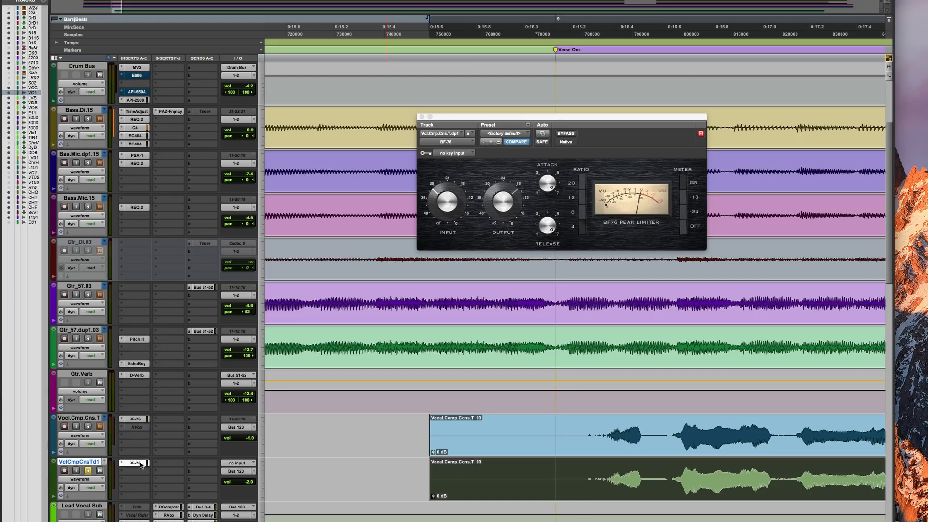
Make the duplicate vocal's BF-76 inactive and set the original vocal's BF-76 key input to Bus 67
{"action": "left_click", "coordinate": [137, 463], "text": "ctrl+super"}
{"action": "left_click", "coordinate": [136, 419]}
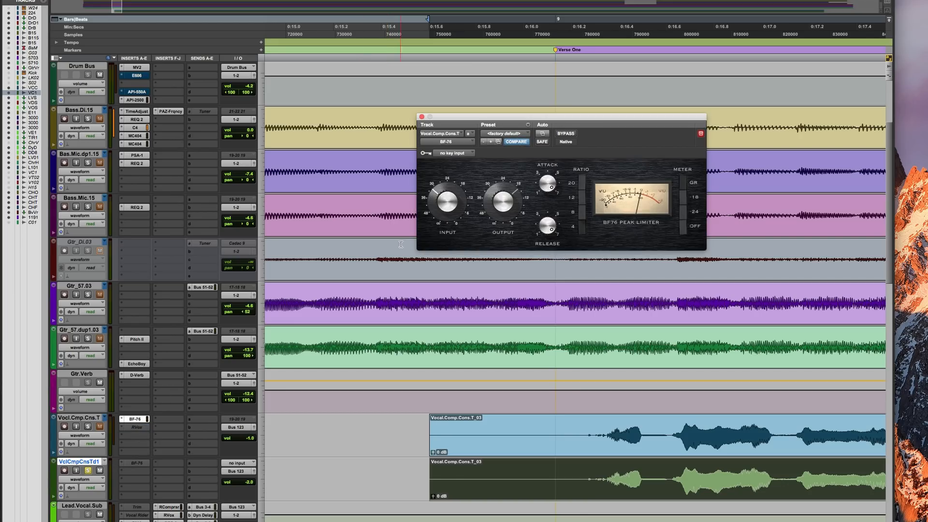
{"action": "left_click", "coordinate": [462, 154]}
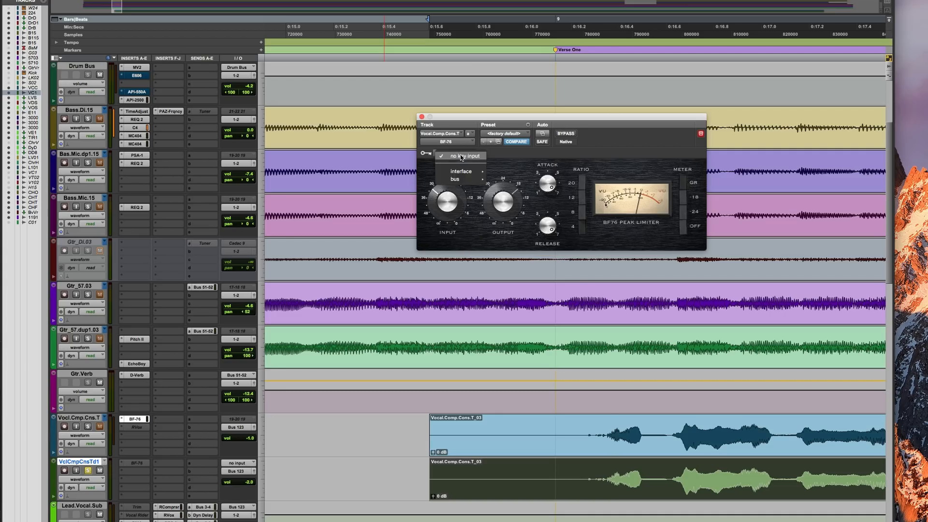
{"action": "mouse_move", "coordinate": [460, 179]}
{"action": "mouse_move", "coordinate": [514, 182]}
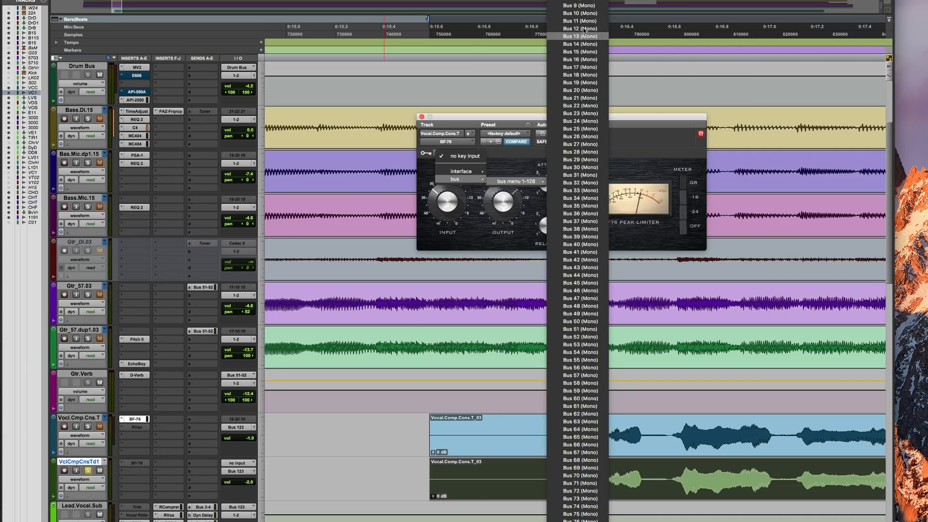
{"action": "left_click", "coordinate": [578, 453]}
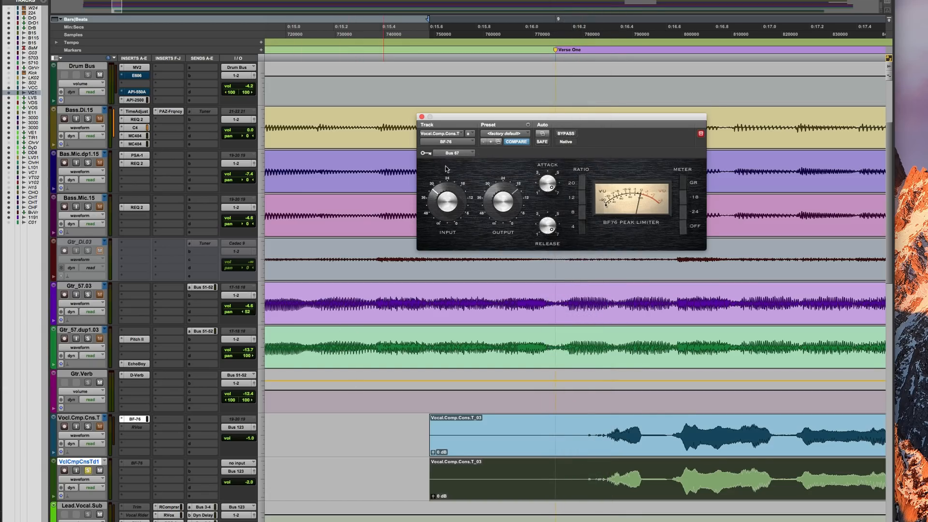
Add a mono Bus 67 send in slot a of the duplicated vocal track and set its level to 0.0 dB
{"action": "left_click", "coordinate": [195, 465]}
{"action": "mouse_move", "coordinate": [207, 490]}
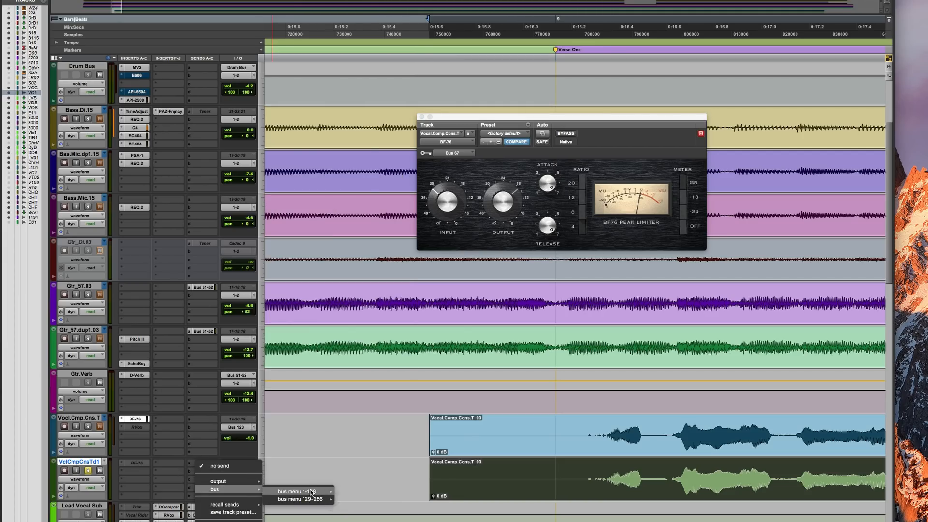
{"action": "mouse_move", "coordinate": [311, 491]}
{"action": "scroll", "coordinate": [379, 516], "scroll_direction": "down", "scroll_amount": 5}
{"action": "scroll", "coordinate": [380, 516], "scroll_direction": "down", "scroll_amount": 1}
{"action": "scroll", "coordinate": [379, 516], "scroll_direction": "down", "scroll_amount": 2}
{"action": "left_click", "coordinate": [380, 519]}
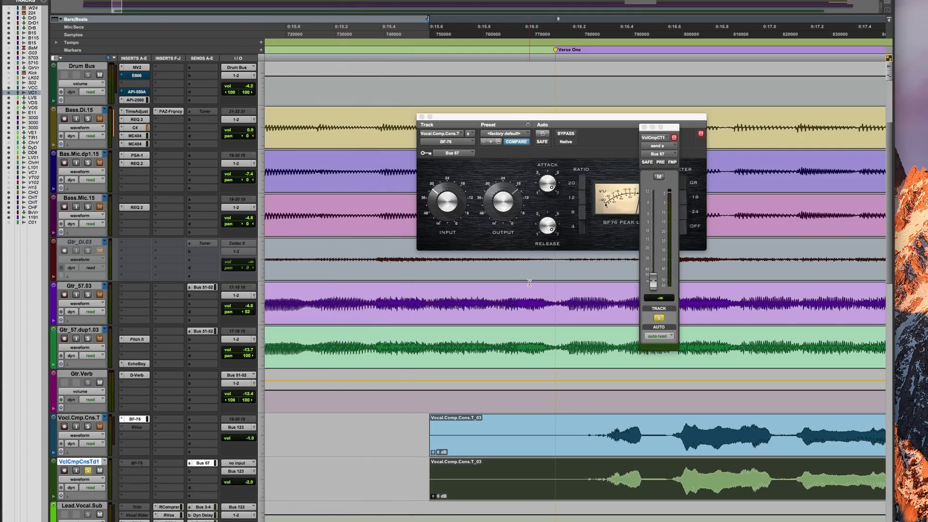
{"action": "left_click", "coordinate": [652, 283], "text": "alt"}
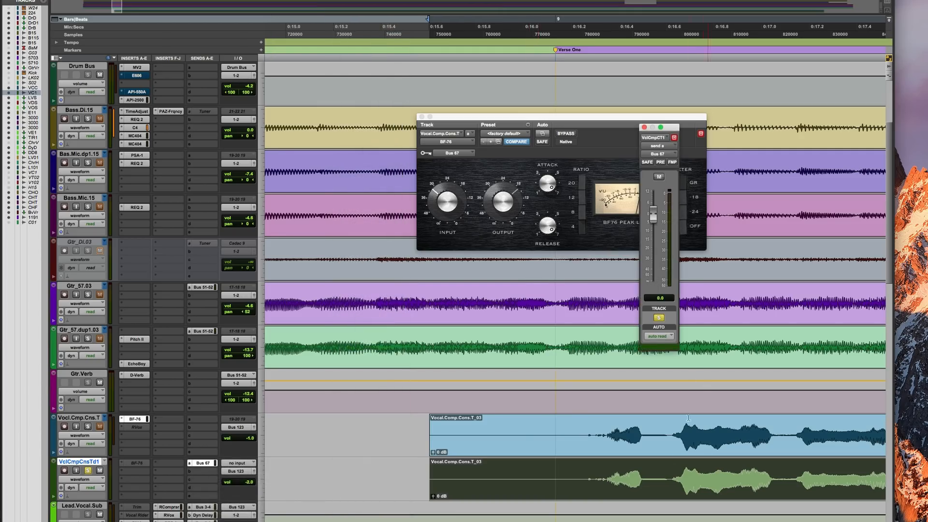
Shift the duplicated vocal clip slightly earlier than the original vocal clip
{"action": "left_click", "coordinate": [621, 466]}
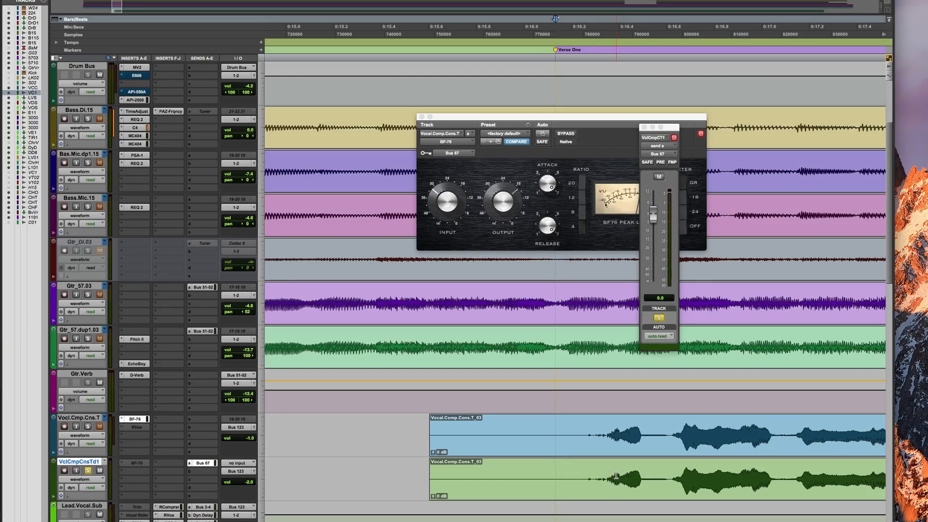
{"action": "left_click", "coordinate": [606, 485]}
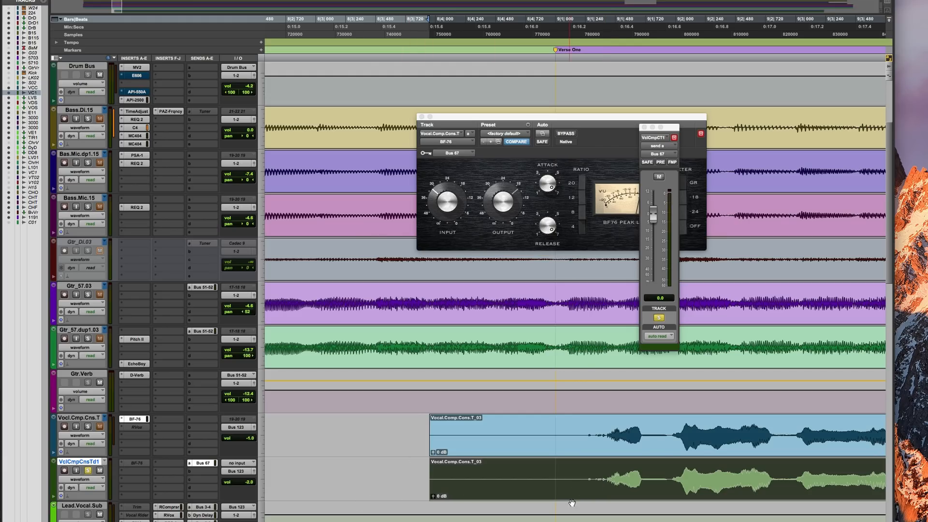
{"action": "left_click_drag", "start_coordinate": [583, 492], "coordinate": [578, 493]}
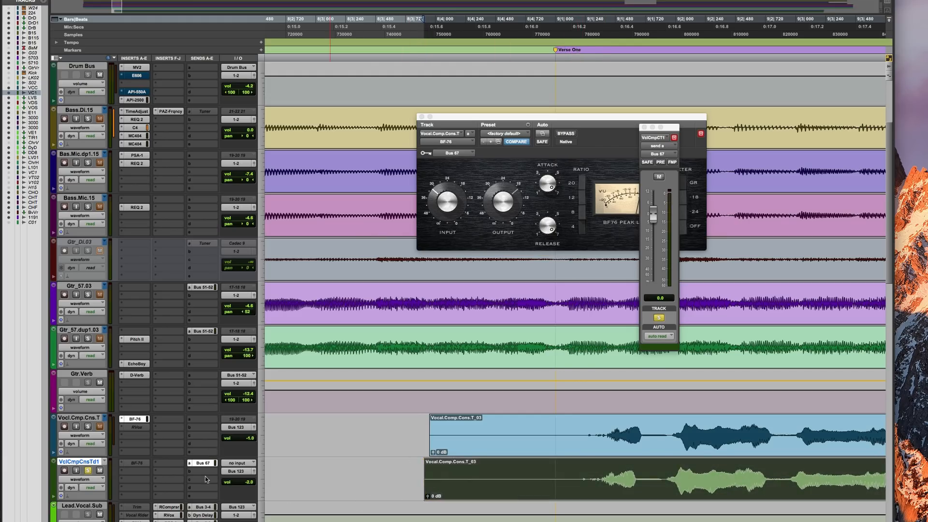
Move the Bus 67 send window clear of the BF-76 controls and compare the offset vocal clips during playback
{"action": "left_click_drag", "start_coordinate": [671, 130], "coordinate": [480, 56]}
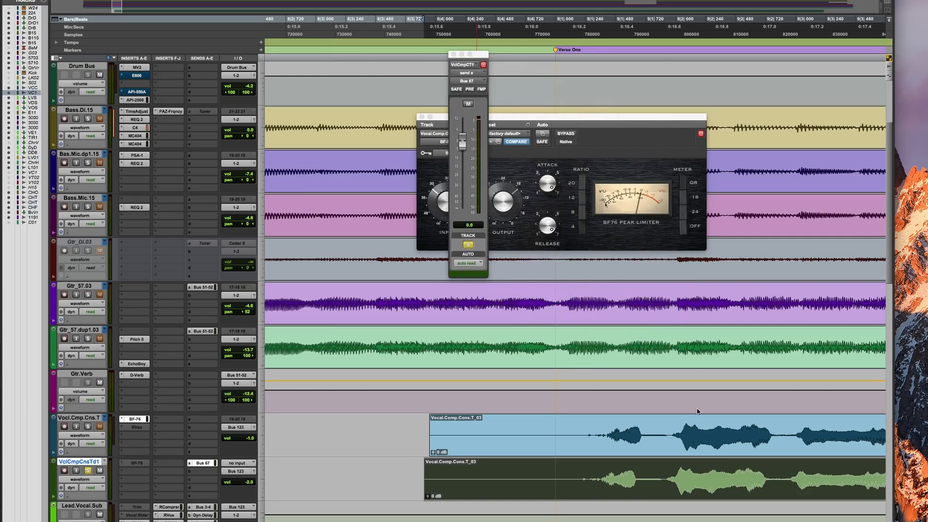
{"action": "double_click", "coordinate": [592, 442]}
{"action": "double_click", "coordinate": [546, 477]}
{"action": "left_click_drag", "start_coordinate": [484, 56], "coordinate": [418, 46]}
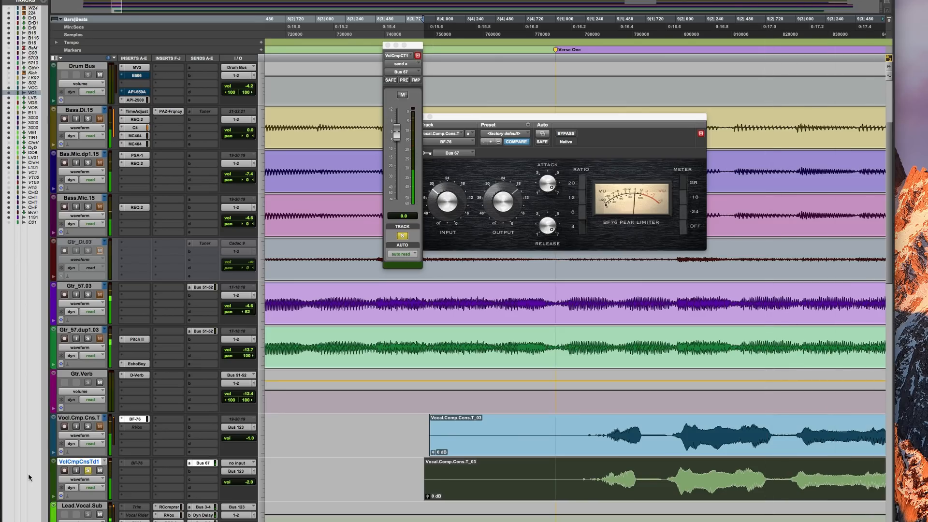
Route the duplicated vocal's output to mono Bus 68 and audition it with the original vocal also soloed
{"action": "left_click", "coordinate": [240, 471]}
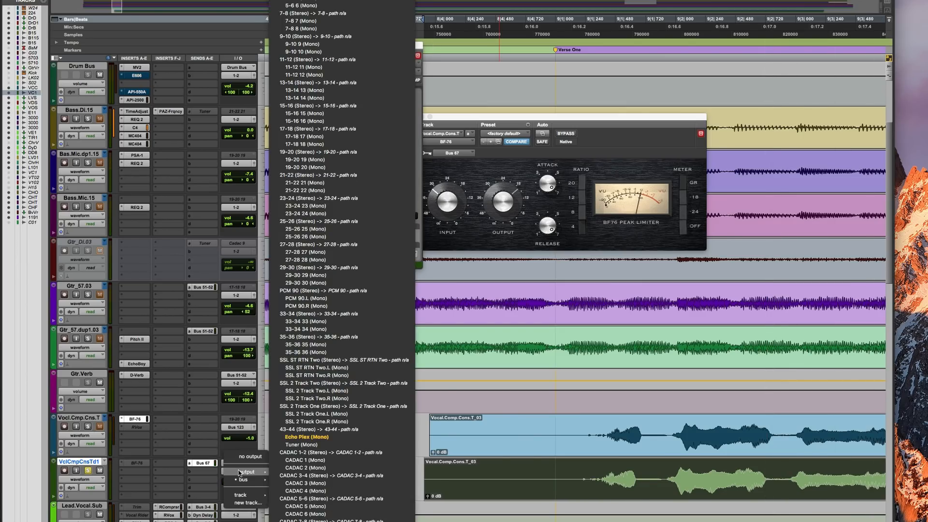
{"action": "mouse_move", "coordinate": [243, 480]}
{"action": "mouse_move", "coordinate": [303, 482]}
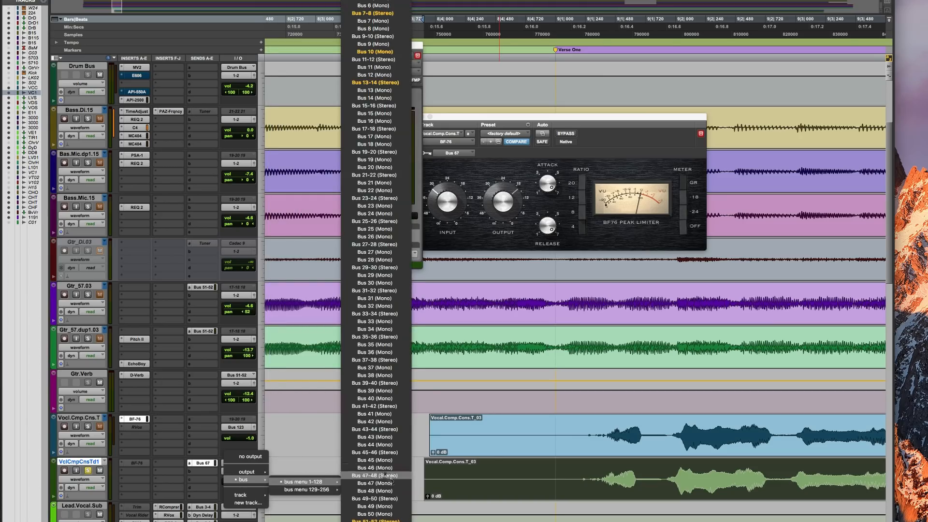
{"action": "scroll", "coordinate": [396, 467], "scroll_direction": "down", "scroll_amount": 10}
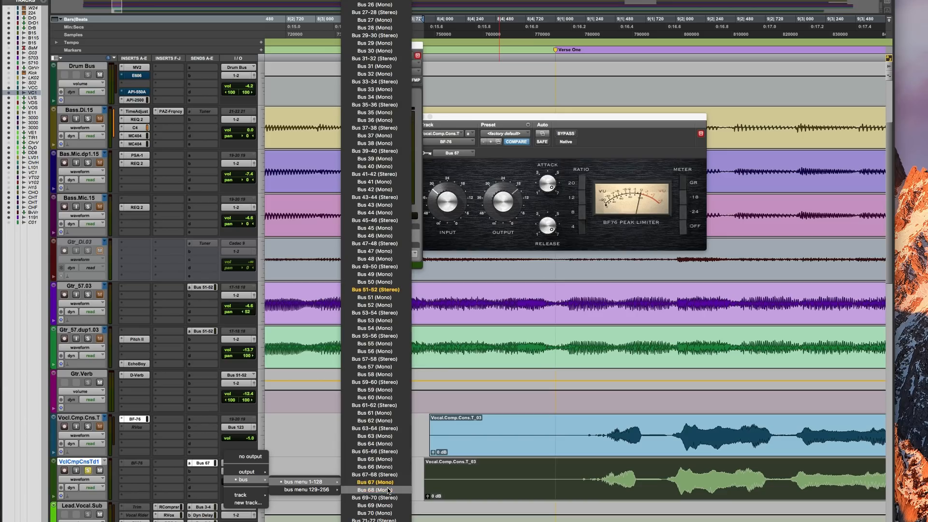
{"action": "left_click", "coordinate": [388, 491]}
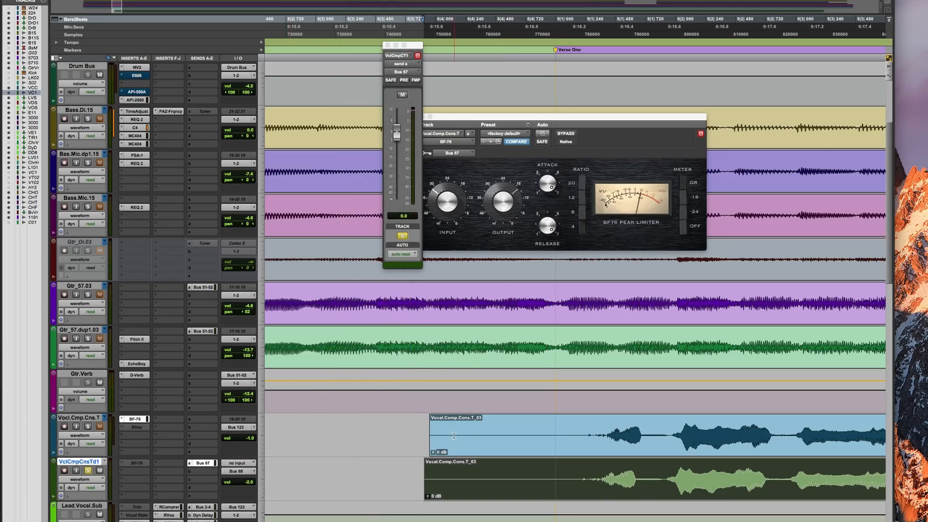
{"action": "left_click", "coordinate": [88, 426]}
{"action": "key", "text": "space"}
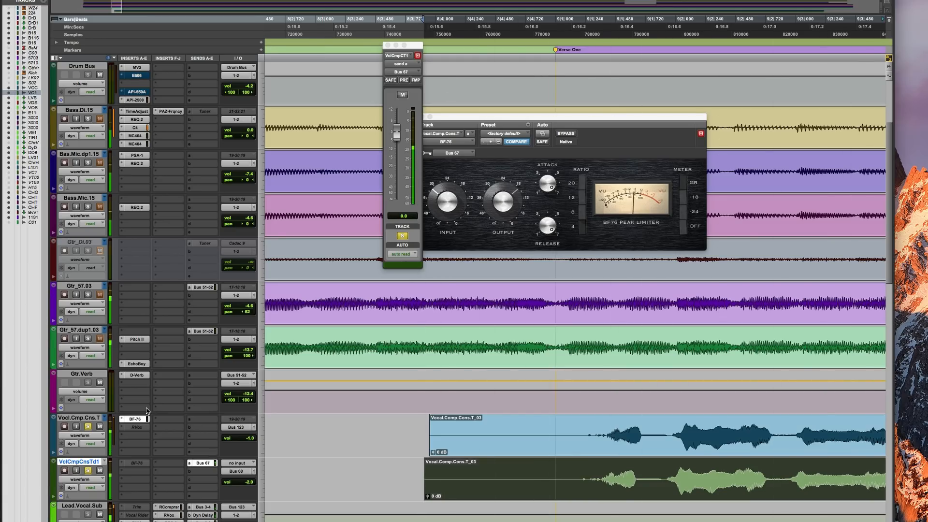
Examine the timing offset between the two vocal clips at the start of Verse One and close the Bus 67 send window
{"action": "key", "text": "super+bracketleft"}
{"action": "key", "text": "super+bracketleft"}
{"action": "key", "text": "super+bracketleft"}
{"action": "key", "text": "super+bracketleft"}
{"action": "key", "text": "super+bracketleft"}
{"action": "key", "text": "super+bracketleft"}
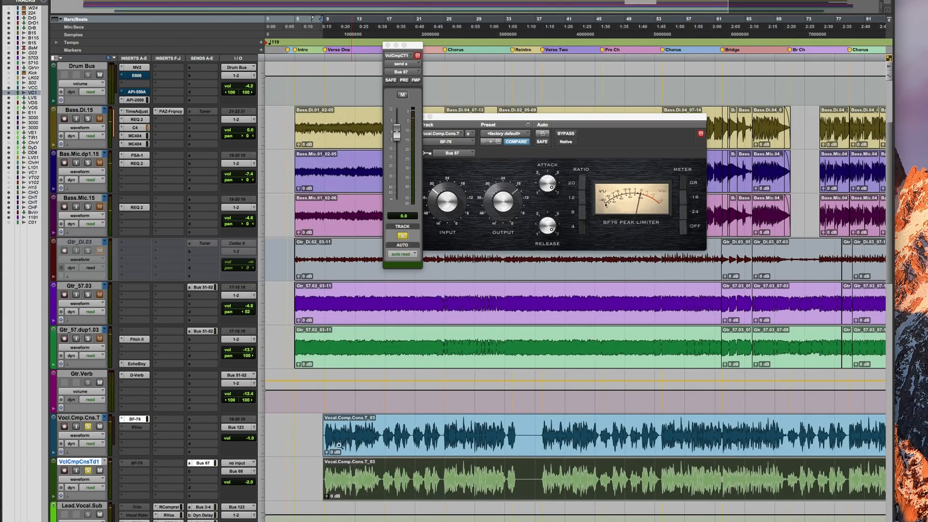
{"action": "left_click_drag", "start_coordinate": [318, 447], "coordinate": [351, 449]}
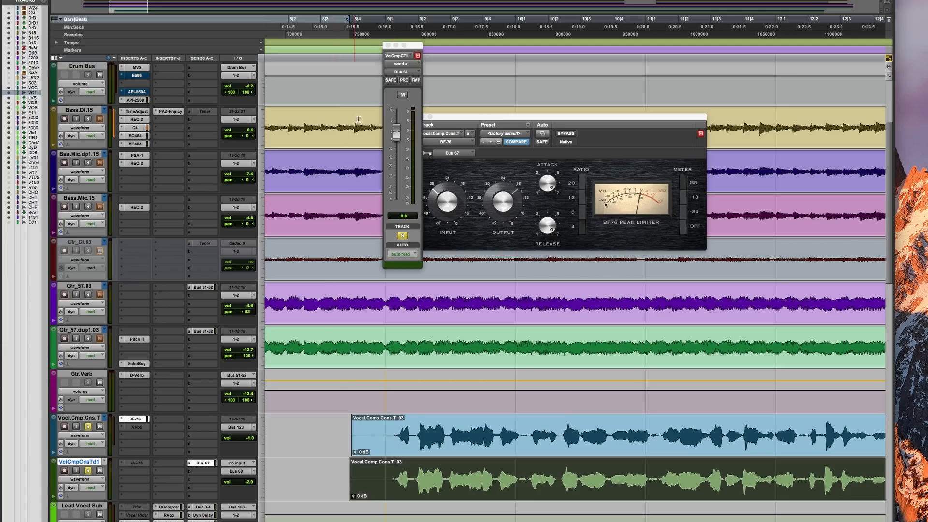
{"action": "left_click", "coordinate": [387, 45]}
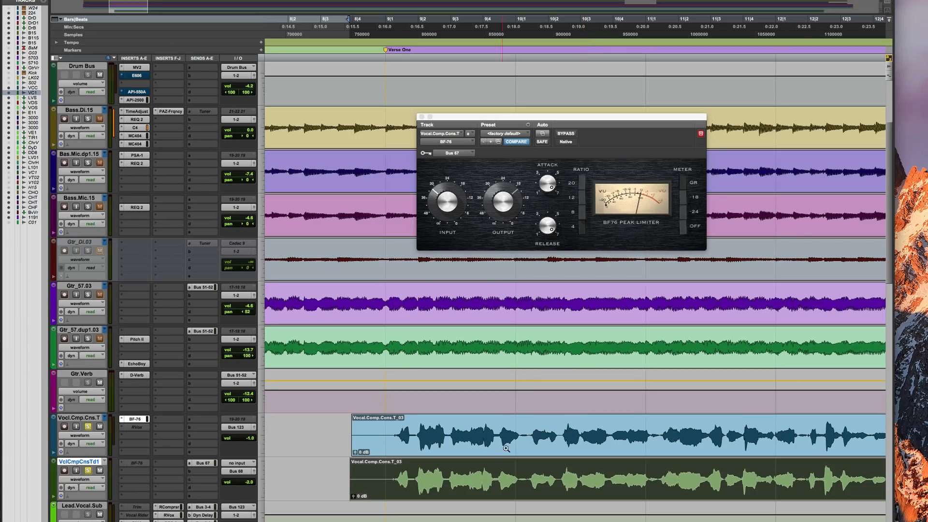
Select the gap between the starts of the duplicated and original vocal clips to measure their time offset
{"action": "left_click_drag", "start_coordinate": [348, 442], "coordinate": [356, 442]}
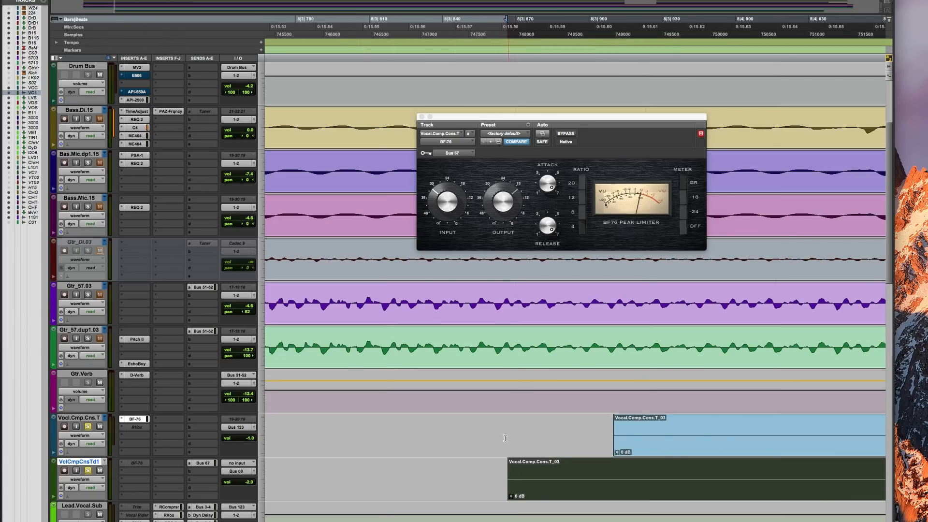
{"action": "left_click_drag", "start_coordinate": [507, 445], "coordinate": [612, 433]}
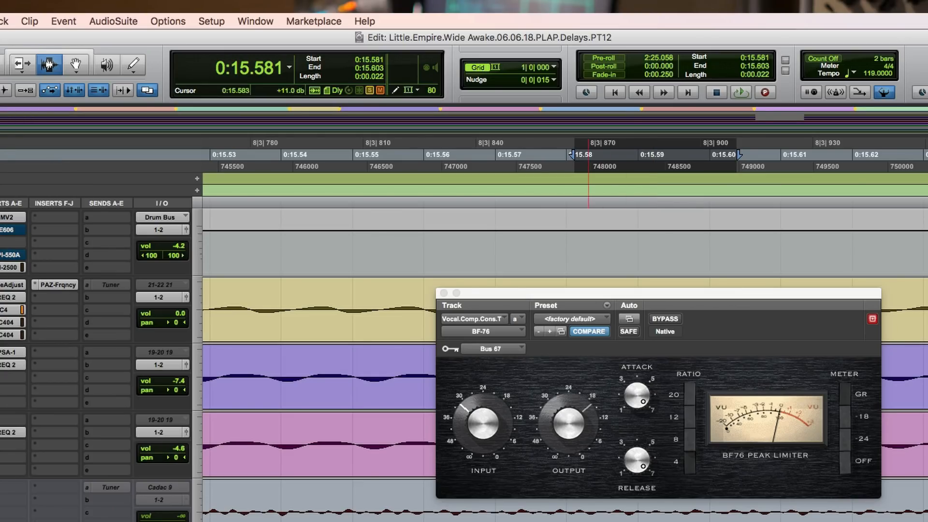
{"action": "left_click_drag", "start_coordinate": [577, 518], "coordinate": [576, 518]}
{"action": "left_click", "coordinate": [573, 517]}
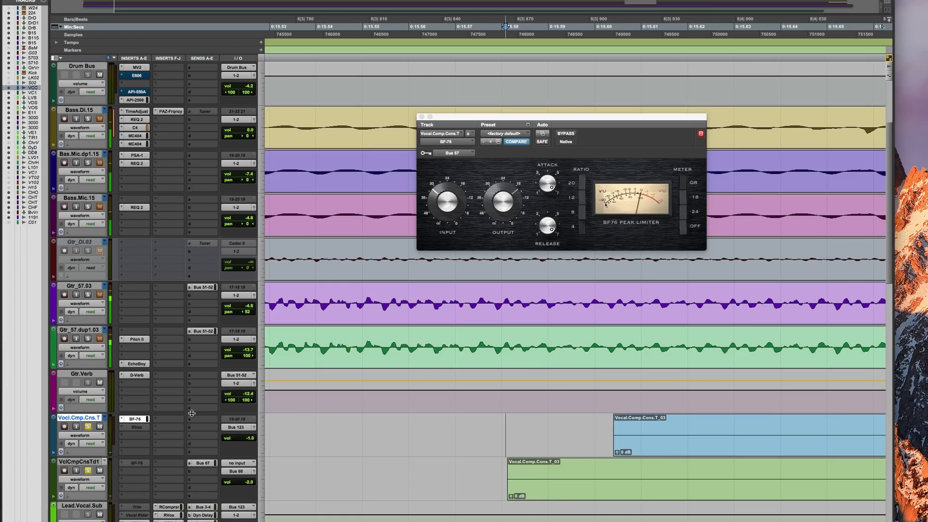
Audition the two soloed vocal tracks through the start of Verse One with the BF-76 keyed from Bus 67
{"action": "key", "text": "r"}
{"action": "key", "text": "r"}
{"action": "key", "text": "r"}
{"action": "key", "text": "r"}
{"action": "key", "text": "r"}
{"action": "key", "text": "r"}
{"action": "key", "text": "r"}
{"action": "key", "text": "r"}
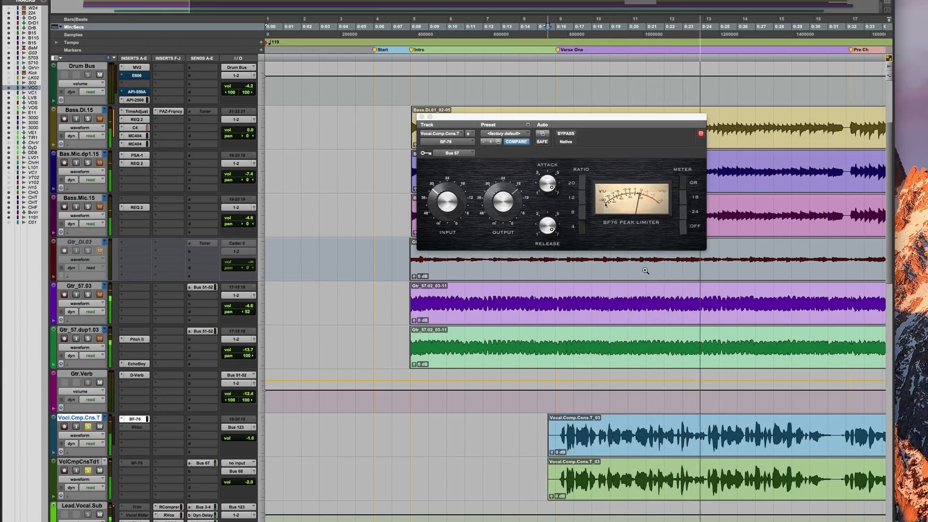
{"action": "key", "text": "space"}
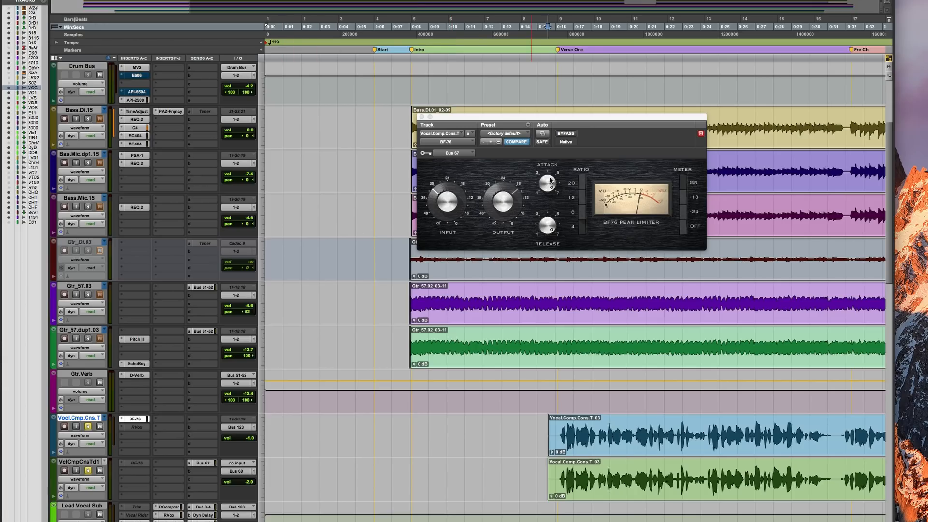
{"action": "left_click", "coordinate": [550, 185]}
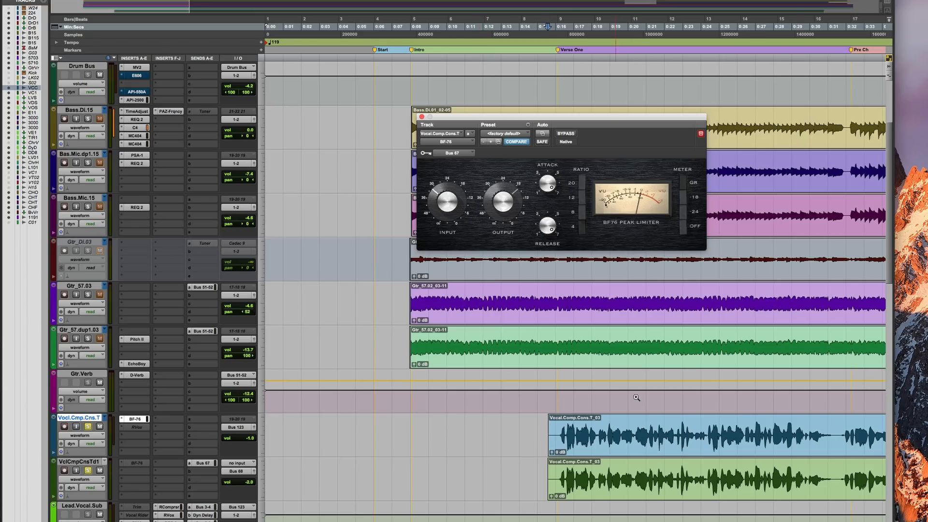
Clear the vocal solos and play the full mix from the start of Verse One
{"action": "left_click", "coordinate": [556, 428]}
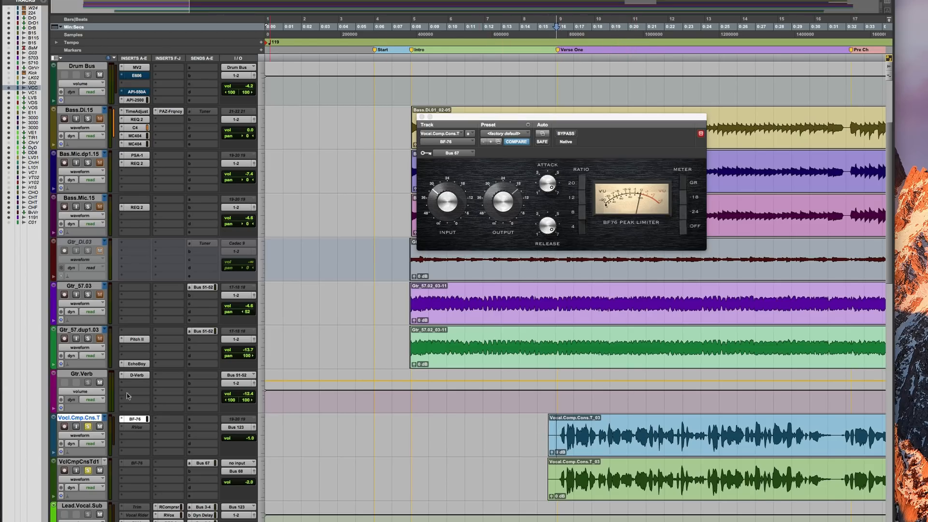
{"action": "left_click", "coordinate": [89, 426]}
{"action": "key", "text": "space"}
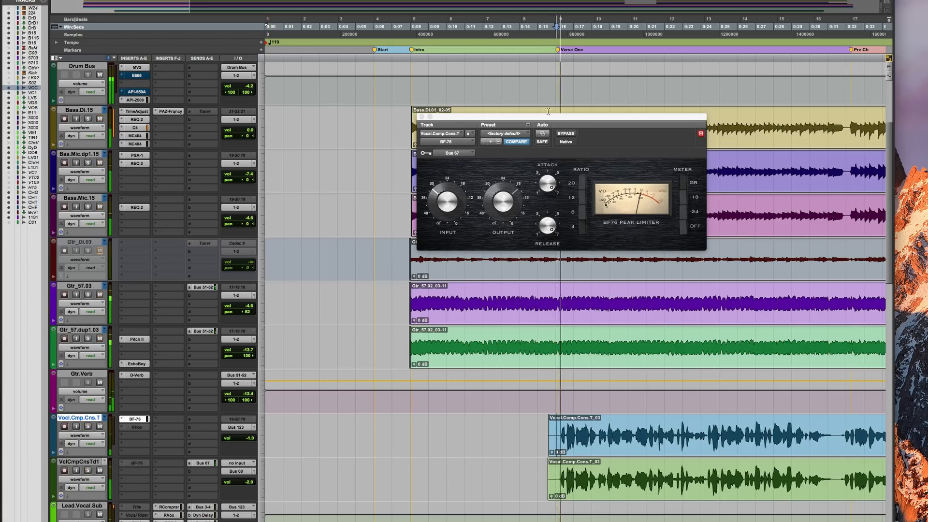
{"action": "left_click", "coordinate": [499, 196]}
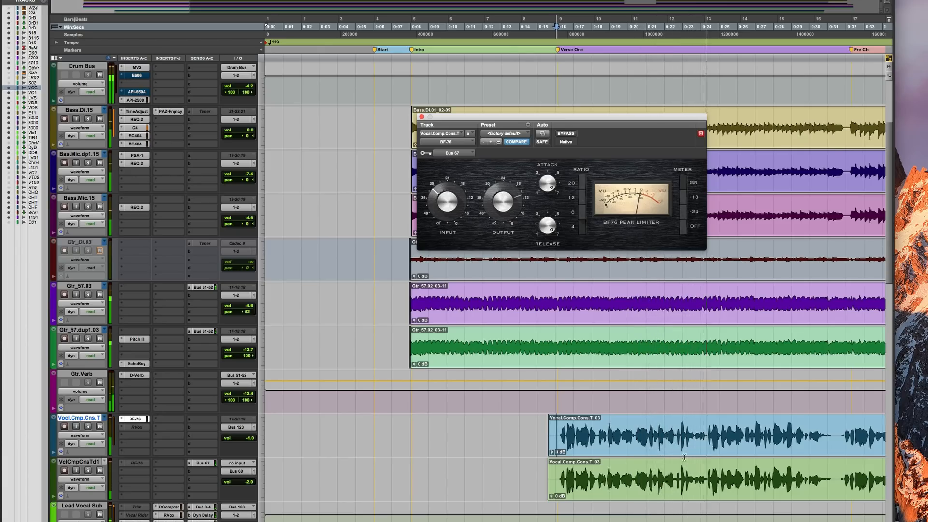
Examine the aligned phrases of the original and duplicated vocals partway through Verse One
{"action": "left_click", "coordinate": [657, 438]}
{"action": "key", "text": "F5"}
{"action": "left_click_drag", "start_coordinate": [646, 442], "coordinate": [725, 435]}
{"action": "left_click", "coordinate": [551, 439]}
{"action": "left_click", "coordinate": [337, 431]}
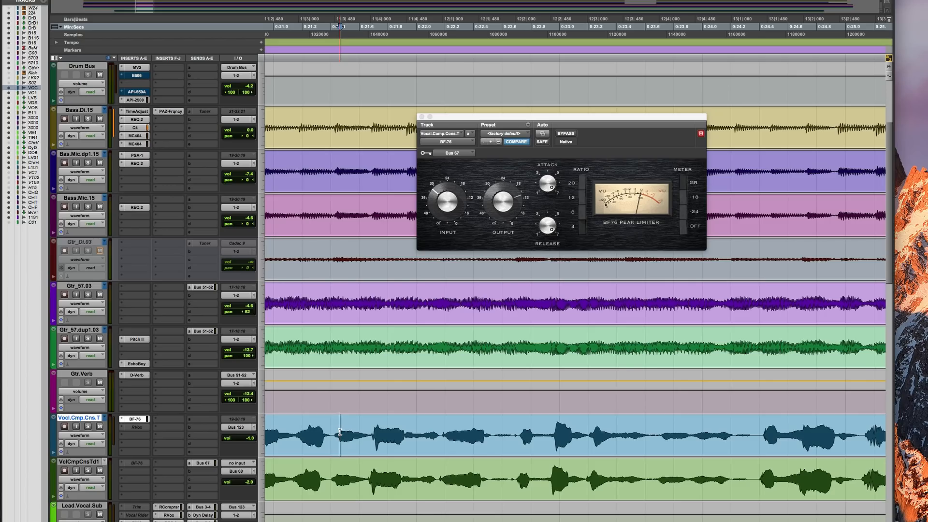
{"action": "key", "text": "r"}
{"action": "key", "text": "r"}
{"action": "key", "text": "r"}
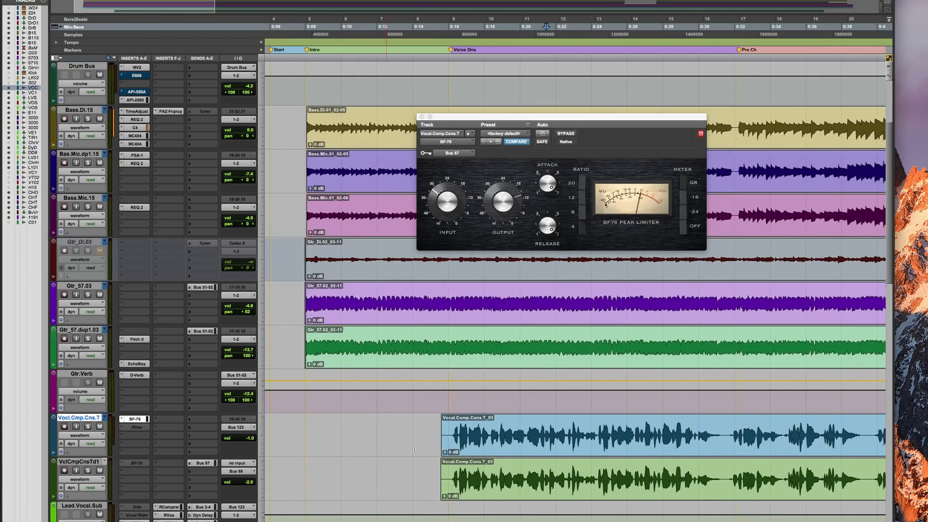
Play the mix again from the start of Verse One and close the BF-76 compressor window
{"action": "left_click", "coordinate": [449, 439]}
{"action": "key", "text": "space"}
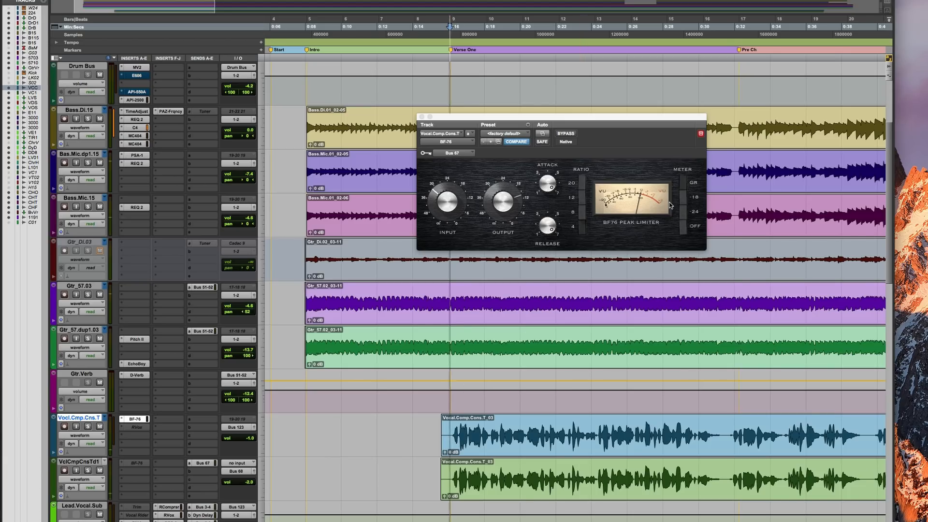
{"action": "key", "text": "space"}
{"action": "left_click", "coordinate": [421, 117]}
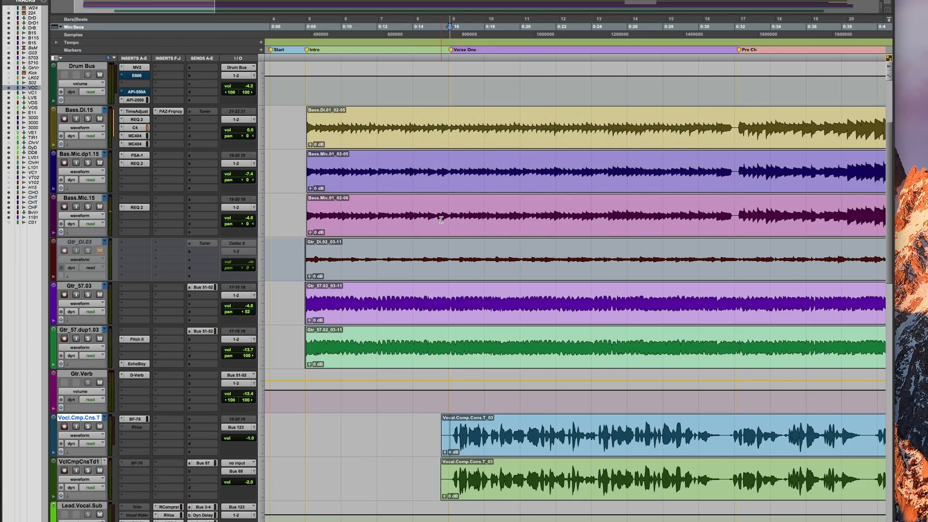
Consolidate all clips on the Bass.Di.15, Bas.Mic.dp1.15 and Bass.Mic.15 tracks into one continuous clip per track
{"action": "key", "text": "r"}
{"action": "key", "text": "r"}
{"action": "key", "text": "r"}
{"action": "key", "text": "r"}
{"action": "key", "text": "F5"}
{"action": "left_click_drag", "start_coordinate": [512, 210], "coordinate": [214, 188]}
{"action": "triple_click", "coordinate": [341, 126]}
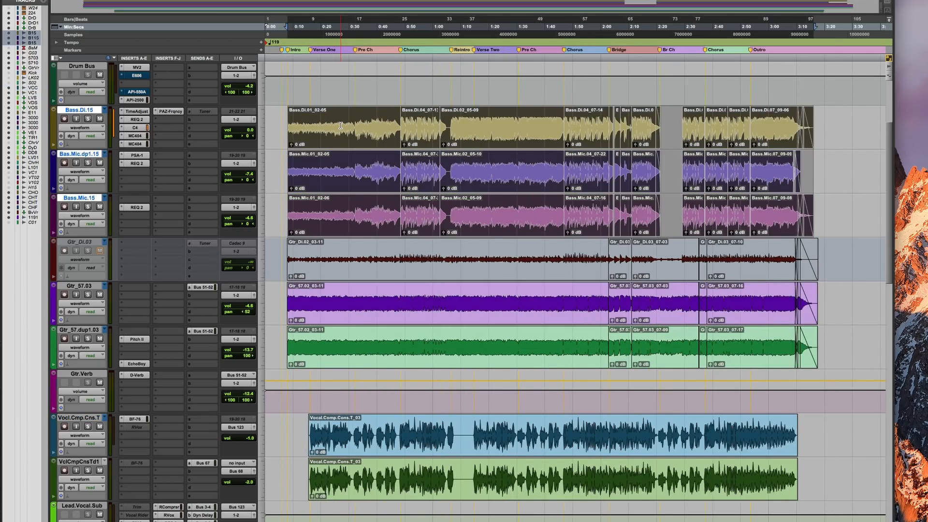
{"action": "key", "text": "alt+shift+3"}
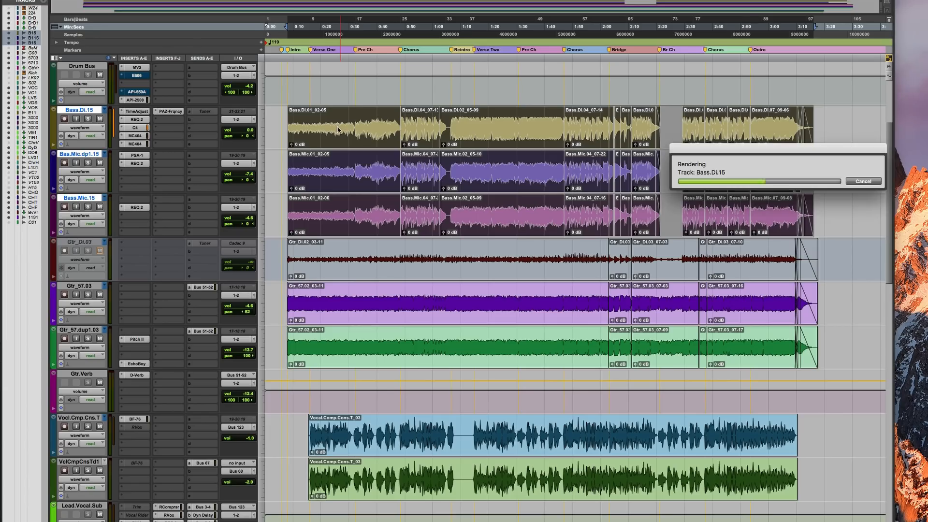
Route the outputs of all three bass tracks to mono Bus 15
{"action": "left_click", "coordinate": [244, 122]}
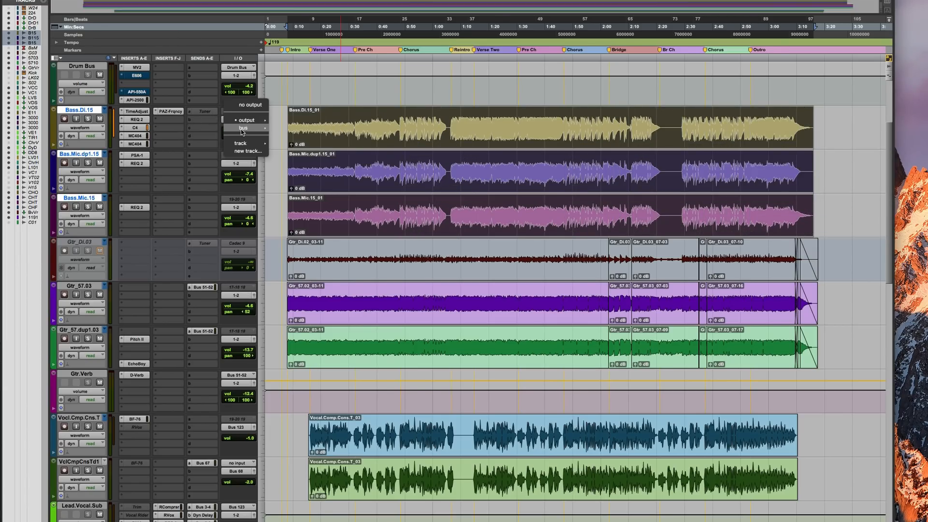
{"action": "mouse_move", "coordinate": [247, 129]}
{"action": "mouse_move", "coordinate": [337, 129]}
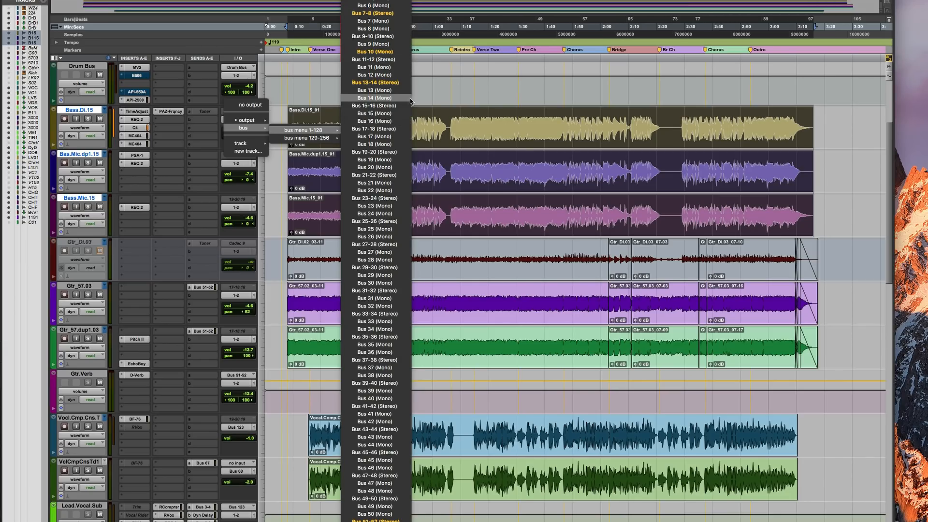
{"action": "left_click", "coordinate": [401, 115]}
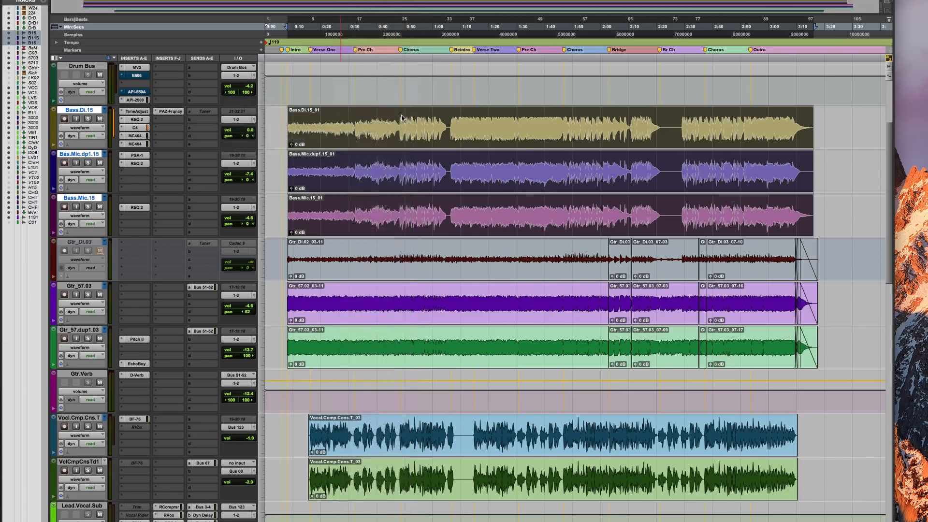
{"action": "left_click", "coordinate": [632, 194]}
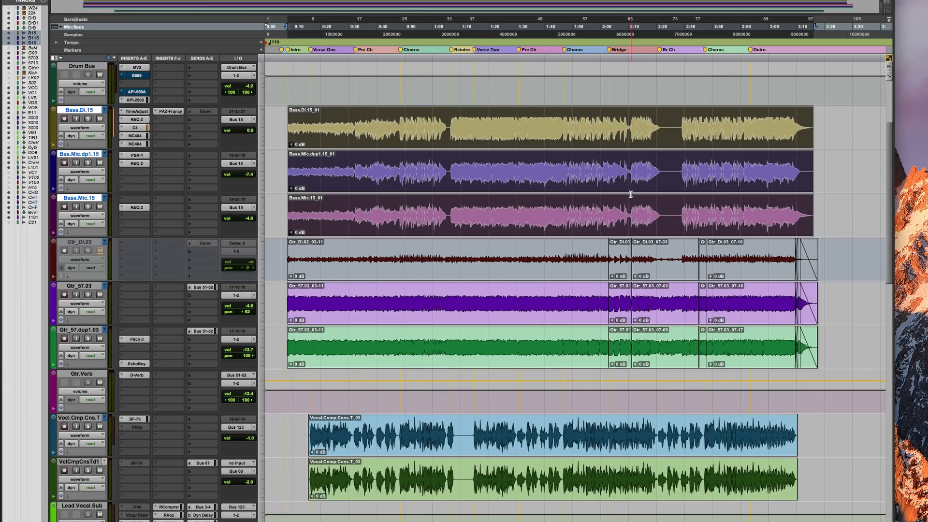
{"action": "key", "text": "super+shift+n"}
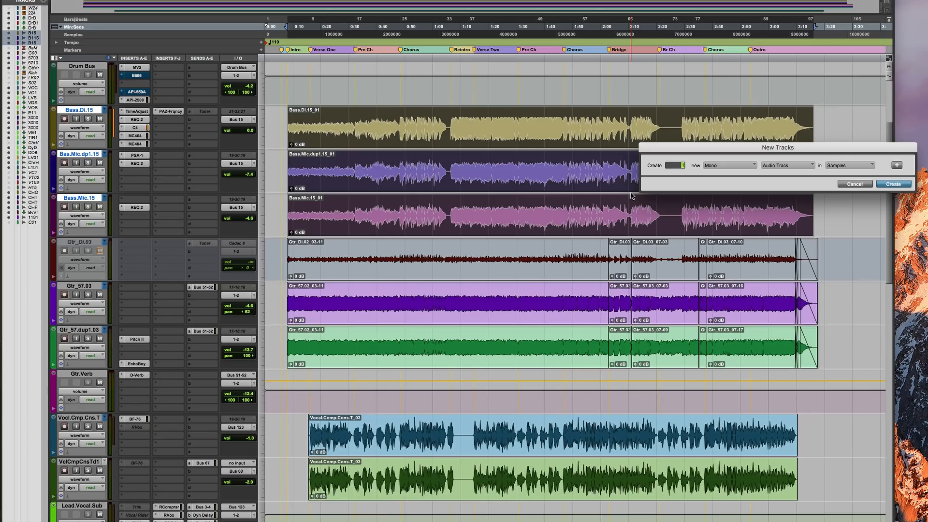
{"action": "key", "text": "Return"}
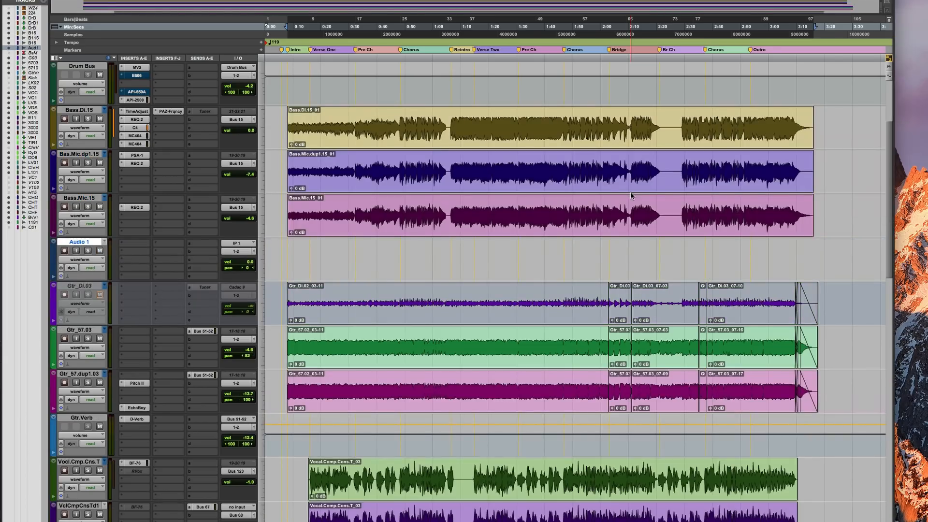
{"action": "right_click", "coordinate": [95, 244]}
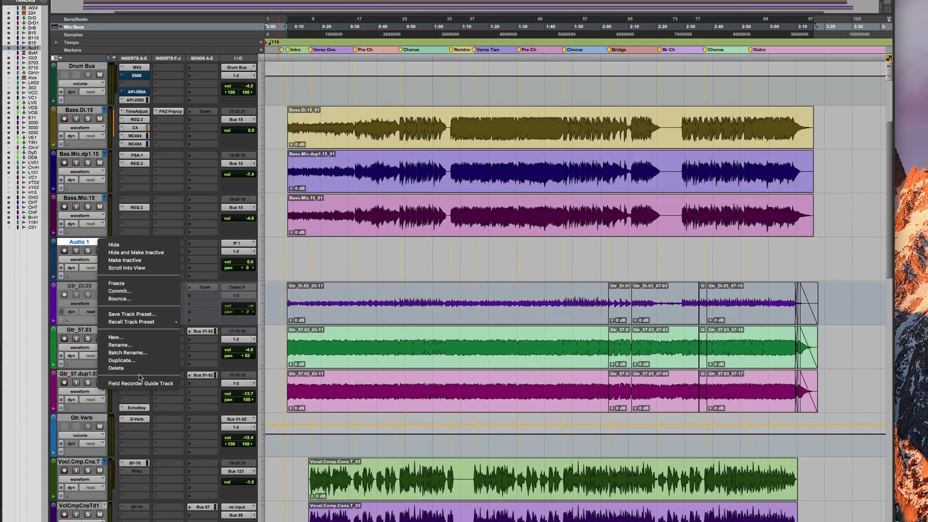
{"action": "left_click", "coordinate": [116, 367]}
Create one mono Aux Input track below Bass.Mic.15 and name it Bass.Sub
{"action": "left_click", "coordinate": [94, 197]}
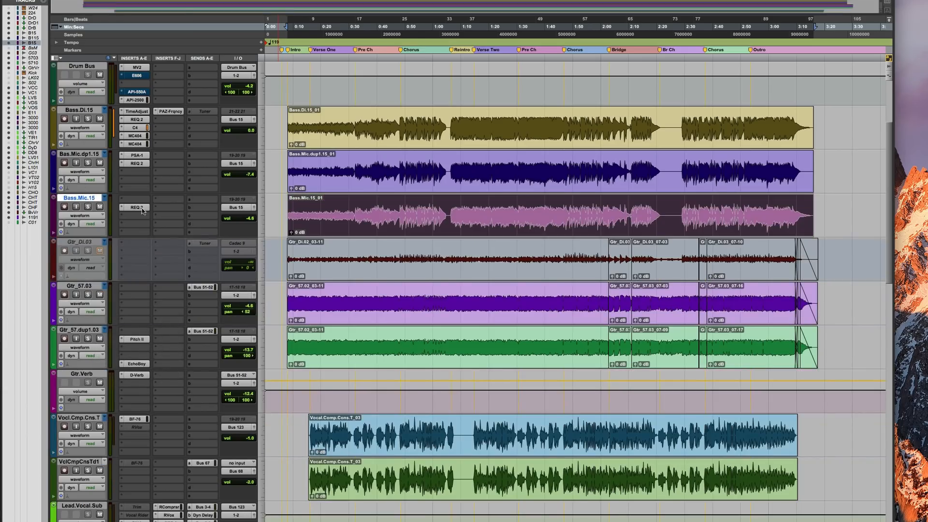
{"action": "key", "text": "shift+super+n"}
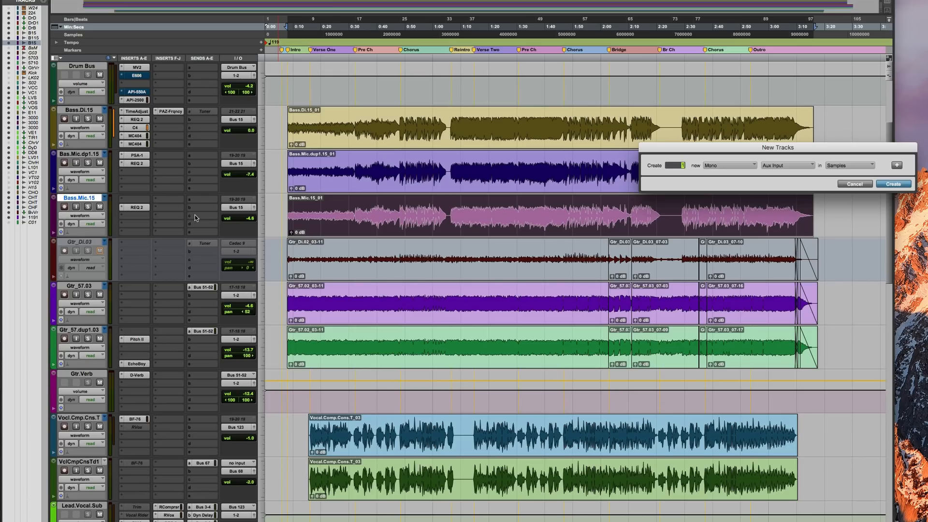
{"action": "key", "text": "Return"}
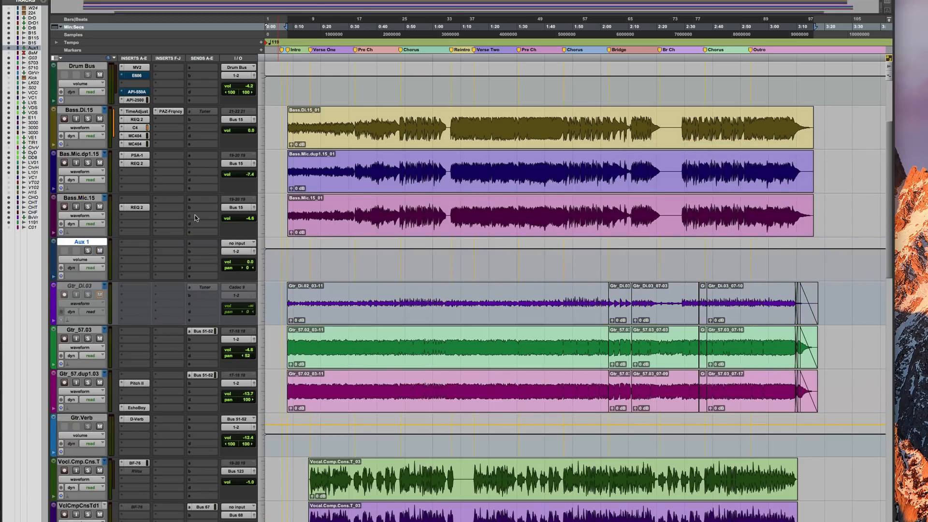
{"action": "double_click", "coordinate": [84, 242]}
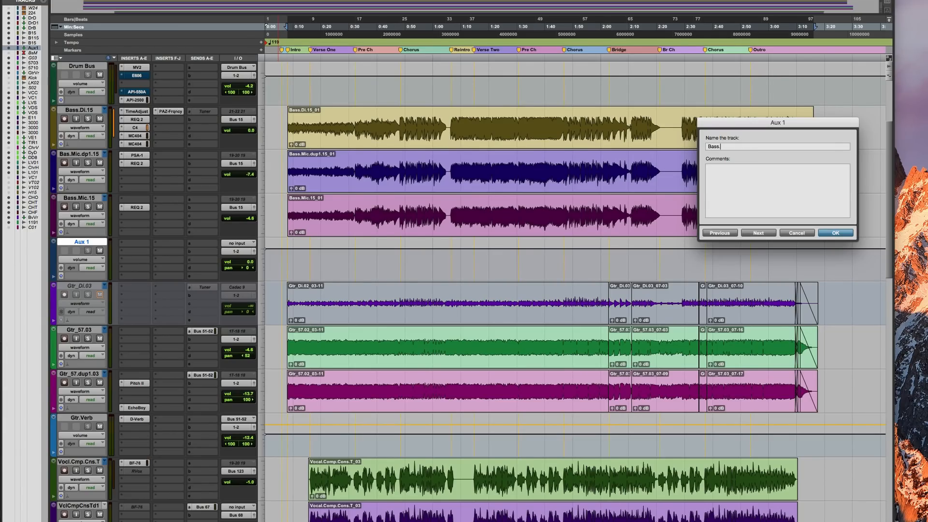
{"action": "key", "text": "Return"}
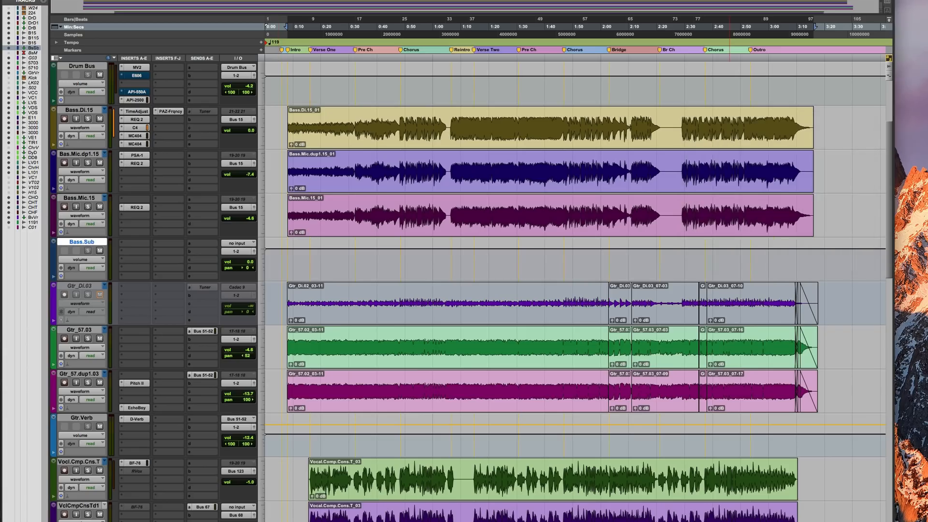
Set the Bass.Sub track's input to mono Bus 15
{"action": "left_click", "coordinate": [242, 245]}
{"action": "mouse_move", "coordinate": [244, 269]}
{"action": "mouse_move", "coordinate": [309, 271]}
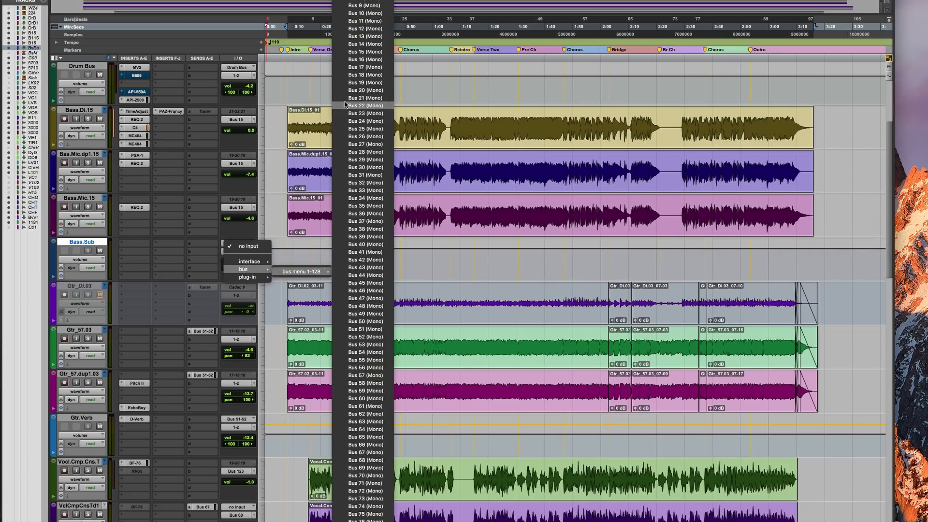
{"action": "left_click", "coordinate": [355, 52]}
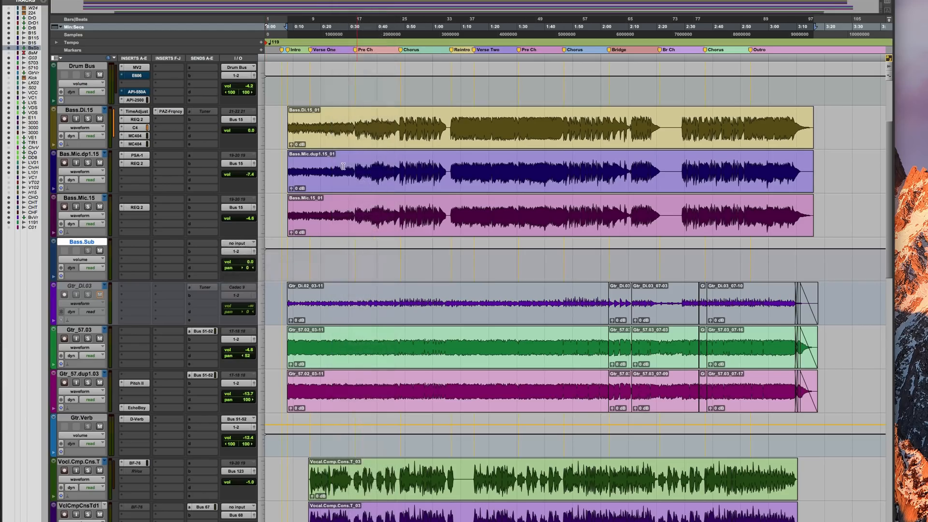
Compare the consolidated bass DI waveform with the bass mic waveforms around the start of the first Chorus
{"action": "double_click", "coordinate": [334, 130]}
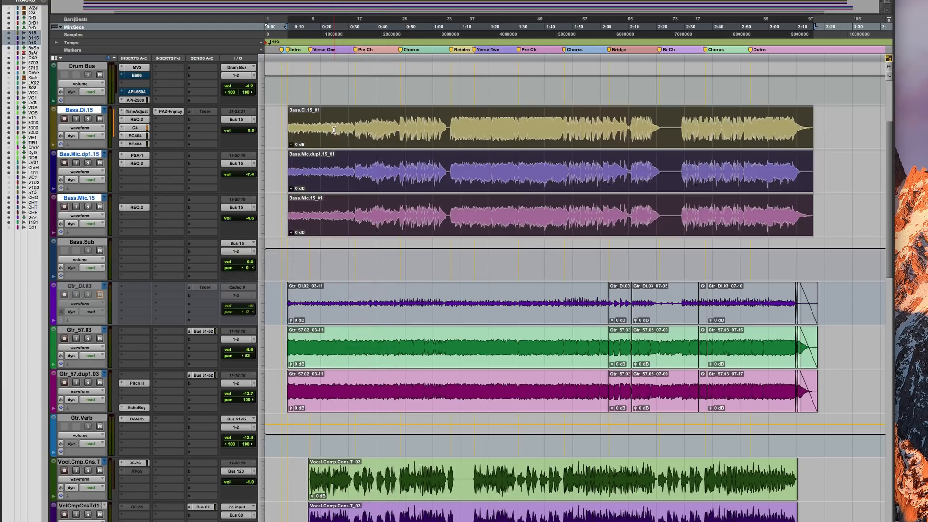
{"action": "double_click", "coordinate": [363, 128]}
{"action": "key", "text": "F5"}
{"action": "left_click_drag", "start_coordinate": [376, 130], "coordinate": [464, 136]}
{"action": "left_click_drag", "start_coordinate": [412, 172], "coordinate": [540, 172]}
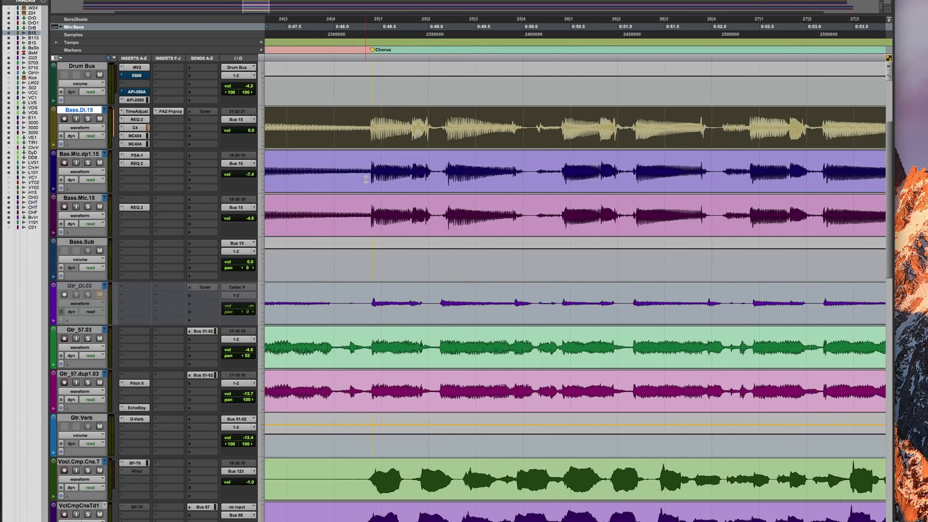
{"action": "key", "text": "r"}
{"action": "key", "text": "r"}
{"action": "key", "text": "r"}
{"action": "key", "text": "r"}
{"action": "key", "text": "r"}
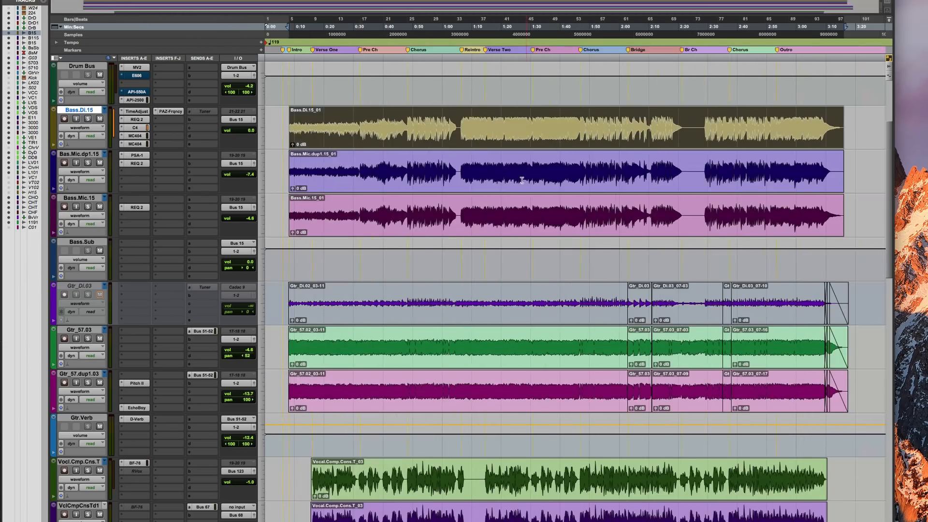
Duplicate the Bas.Mic.dp1.15 track once with its active playlist, inserts and sends, inserted after the selected track
{"action": "double_click", "coordinate": [468, 175]}
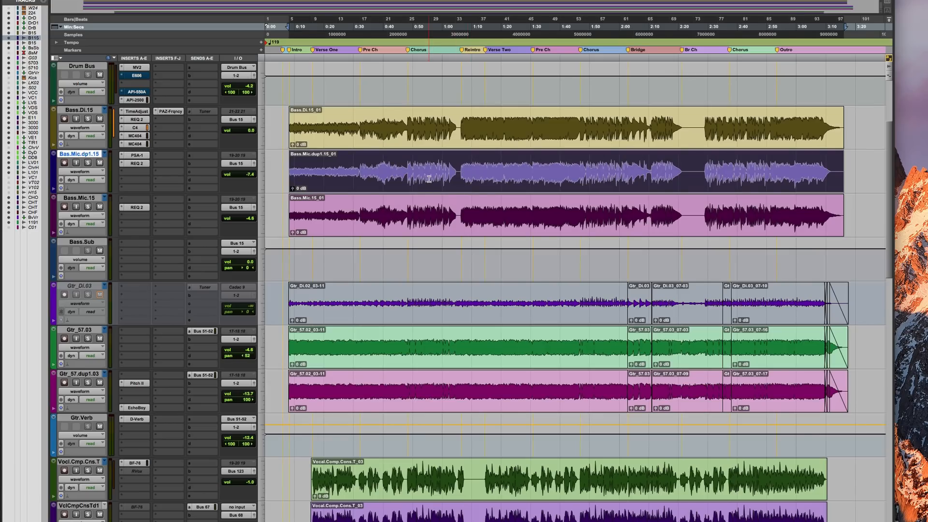
{"action": "key", "text": "alt+shift+3"}
{"action": "key", "text": "alt+shift+d"}
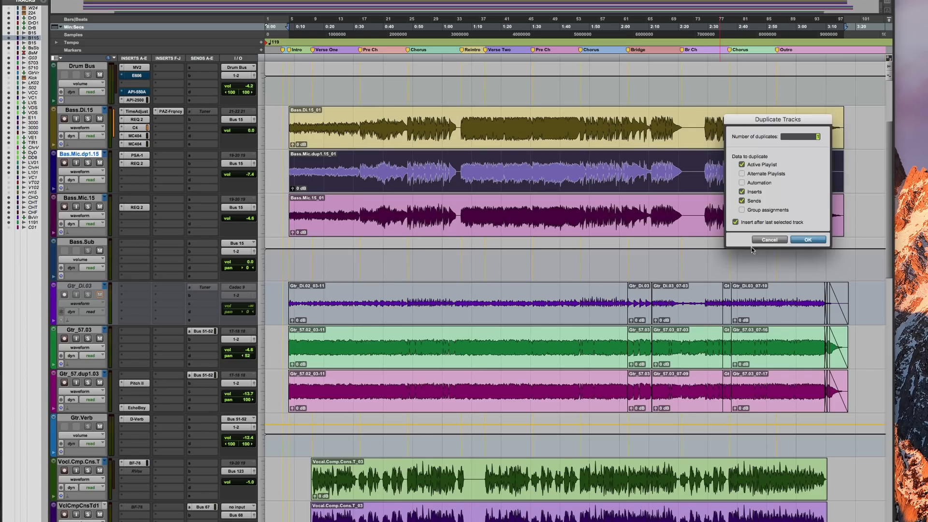
{"action": "left_click", "coordinate": [810, 241]}
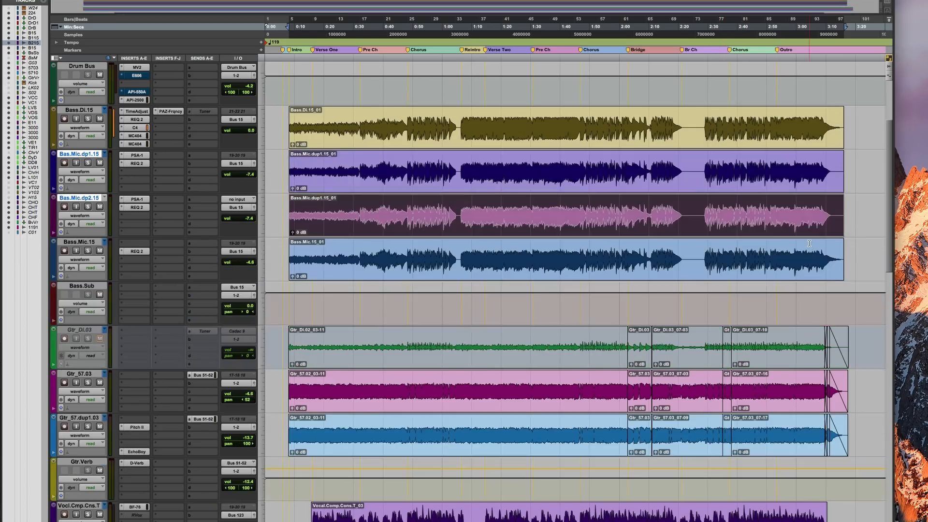
Move the duplicated Bas.Mic.dp2.15 clip earlier so it starts at 0:08.030, and measure its offset from the other bass clips
{"action": "key", "text": "F5"}
{"action": "left_click_drag", "start_coordinate": [285, 212], "coordinate": [464, 218]}
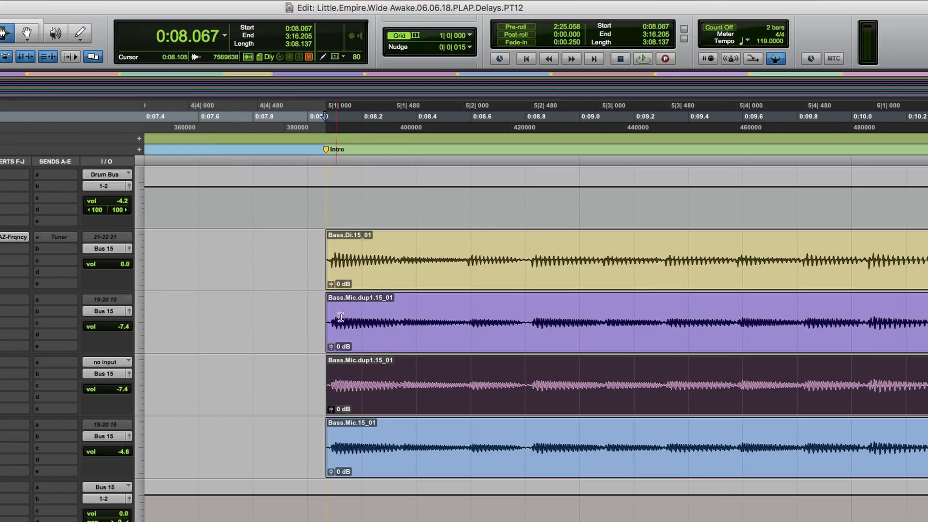
{"action": "key", "text": "F8"}
{"action": "left_click_drag", "start_coordinate": [407, 396], "coordinate": [395, 399]}
{"action": "key", "text": "F7"}
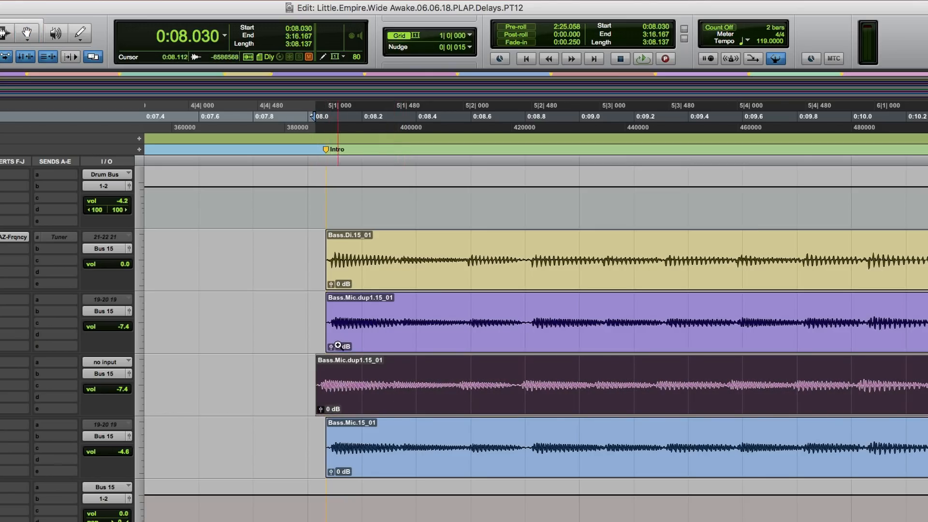
{"action": "left_click_drag", "start_coordinate": [319, 343], "coordinate": [325, 345]}
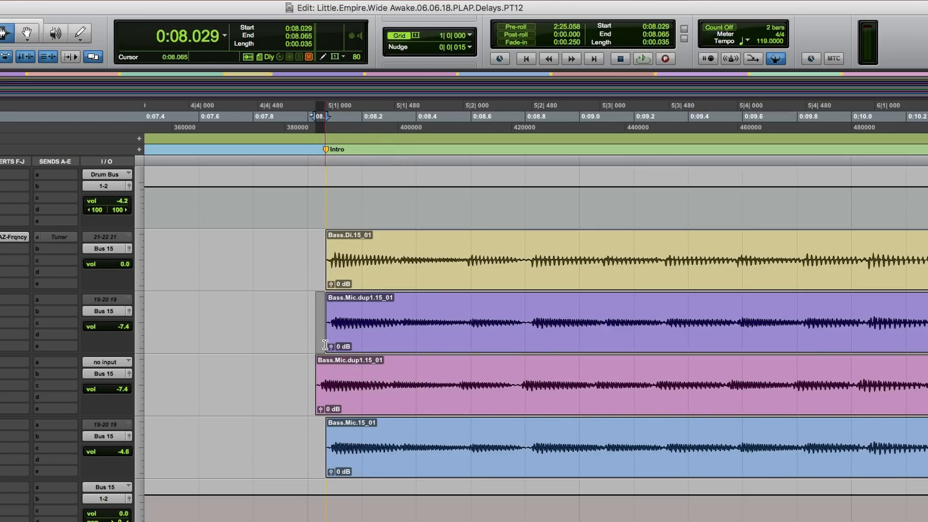
Shift the Bas.Mic.dp2.15 clip slightly later so it starts at 0:08.042, and measure its offset from the other bass clips
{"action": "left_click_drag", "start_coordinate": [295, 385], "coordinate": [438, 368]}
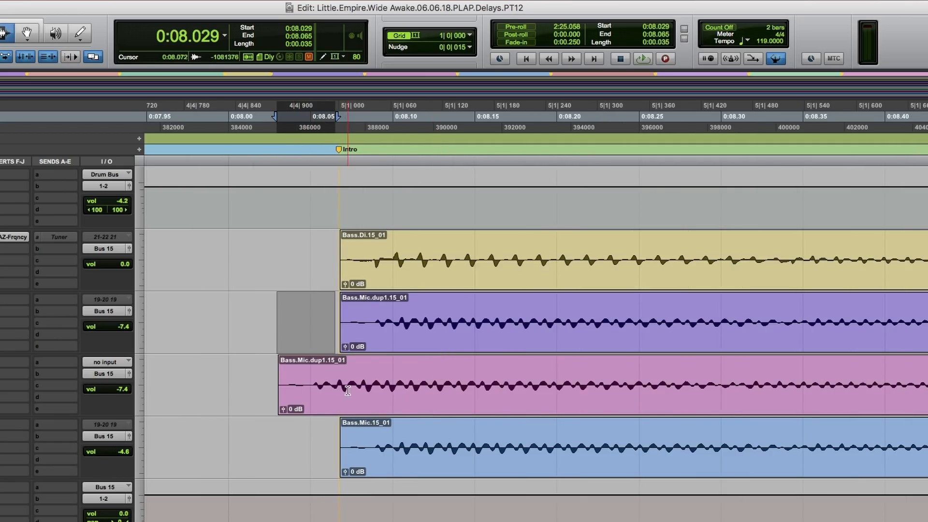
{"action": "left_click_drag", "start_coordinate": [347, 391], "coordinate": [362, 392]}
{"action": "left_click_drag", "start_coordinate": [295, 338], "coordinate": [339, 339]}
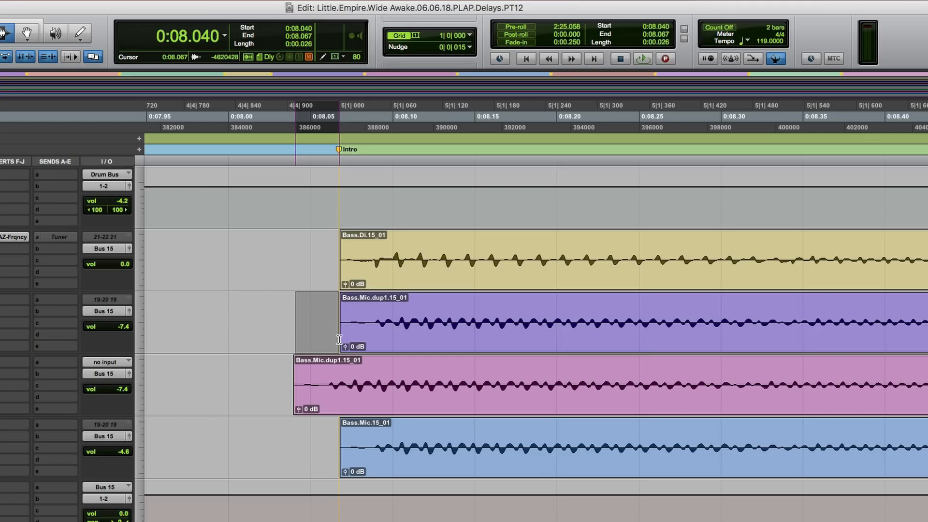
{"action": "key", "text": "F8"}
{"action": "left_click", "coordinate": [338, 397]}
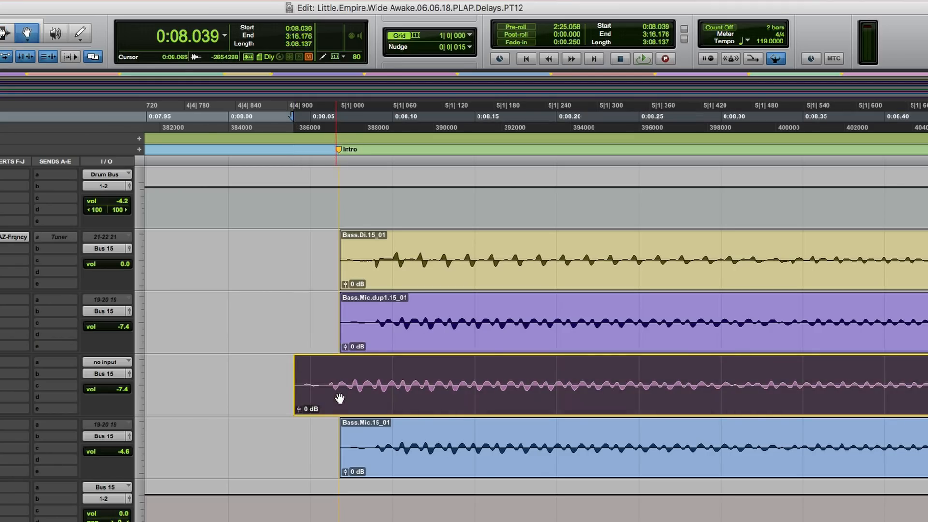
{"action": "left_click_drag", "start_coordinate": [340, 398], "coordinate": [341, 393]}
{"action": "key", "text": "F7"}
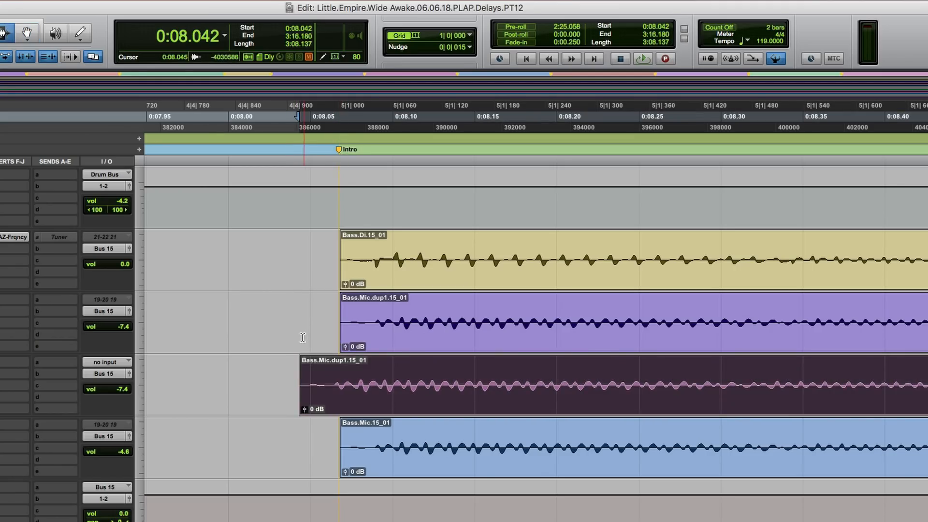
{"action": "left_click_drag", "start_coordinate": [298, 338], "coordinate": [339, 337]}
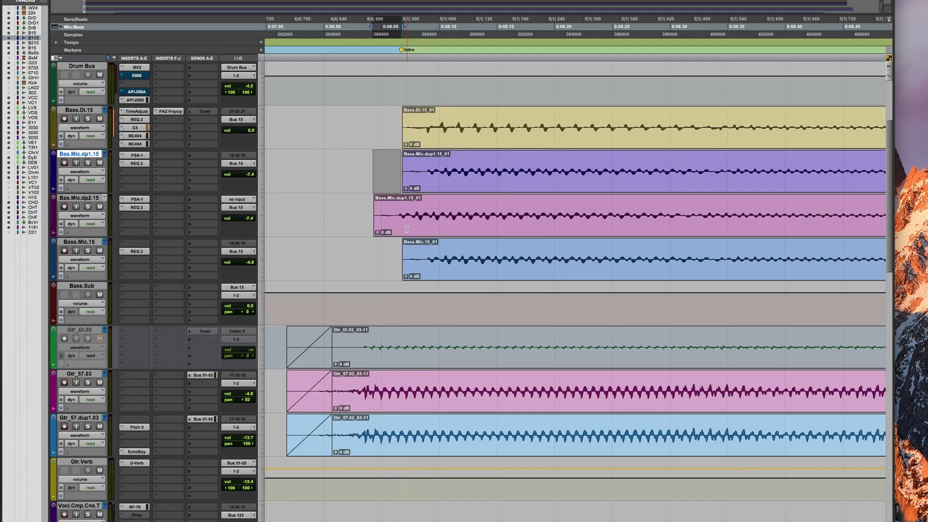
Compare the early Bas.Mic.dp2.15 waveform with the other bass waveforms around the start of the first Chorus
{"action": "left_click_drag", "start_coordinate": [395, 227], "coordinate": [397, 227]}
{"action": "key", "text": "r"}
{"action": "key", "text": "r"}
{"action": "key", "text": "r"}
{"action": "key", "text": "r"}
{"action": "key", "text": "r"}
{"action": "key", "text": "r"}
{"action": "key", "text": "r"}
{"action": "key", "text": "r"}
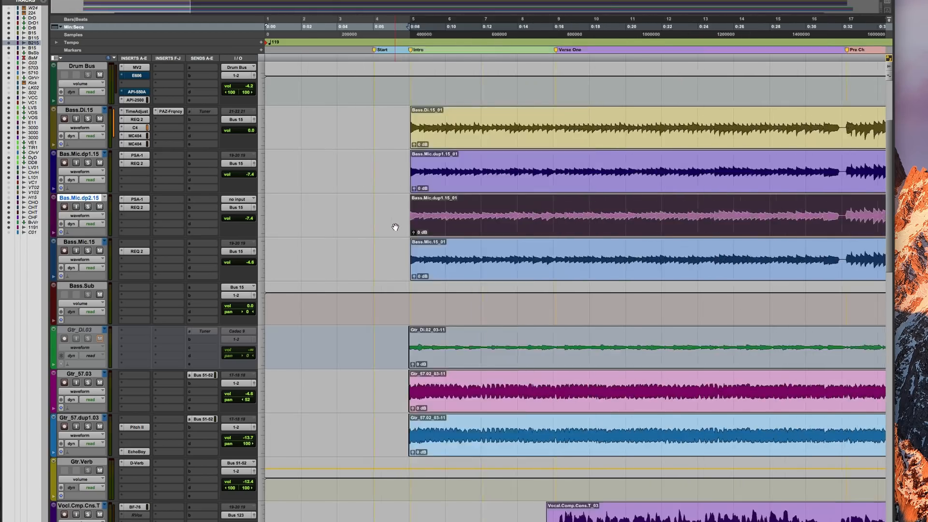
{"action": "left_click_drag", "start_coordinate": [467, 221], "coordinate": [528, 222]}
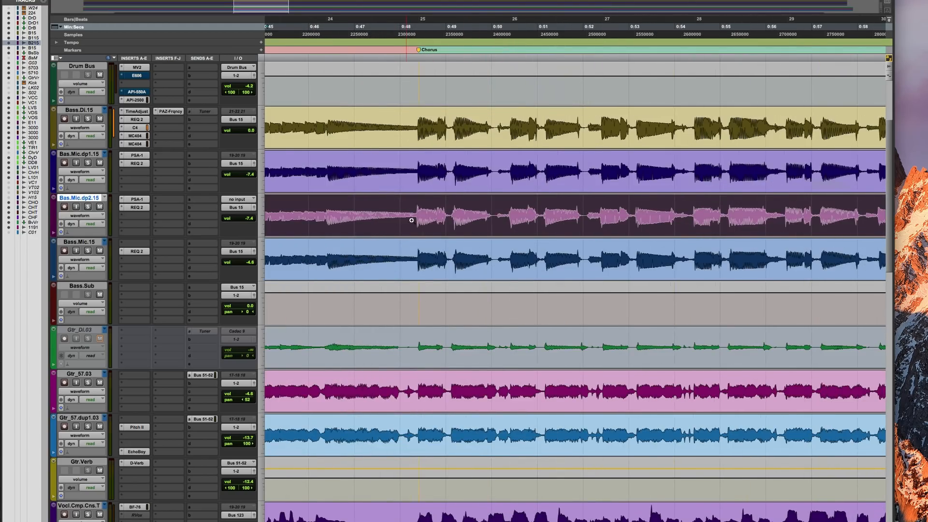
{"action": "left_click_drag", "start_coordinate": [408, 222], "coordinate": [455, 222]}
{"action": "key", "text": "F7"}
{"action": "left_click", "coordinate": [384, 214]}
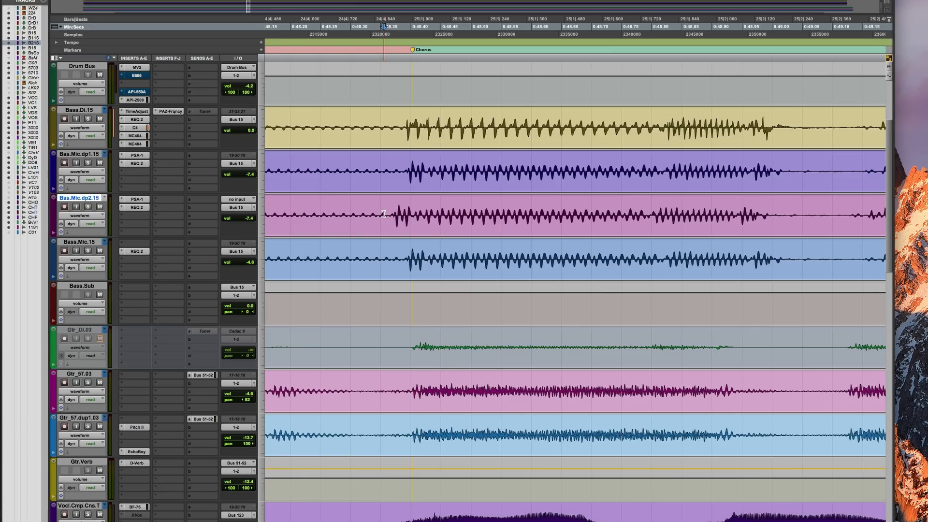
Route the Bas.Mic.dp2.15 track's output to mono Bus 41
{"action": "left_click", "coordinate": [244, 208]}
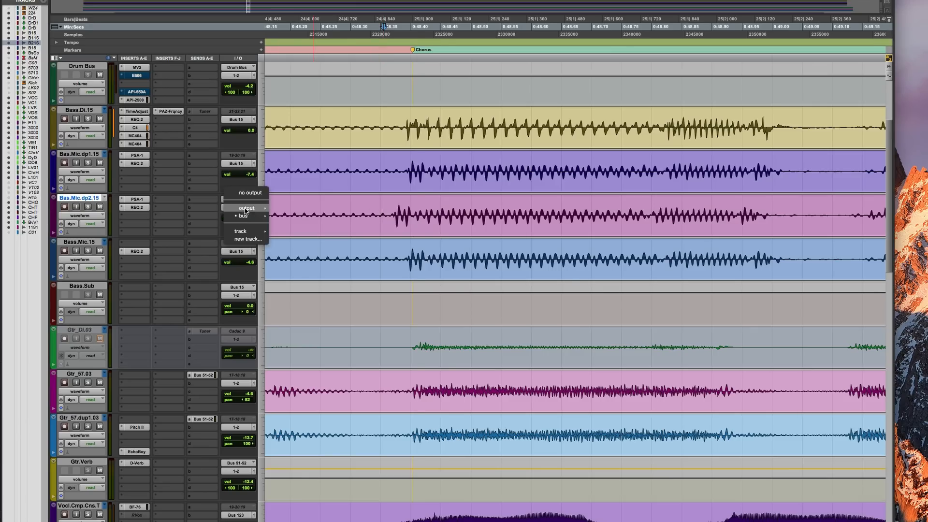
{"action": "mouse_move", "coordinate": [243, 215]}
{"action": "mouse_move", "coordinate": [303, 217]}
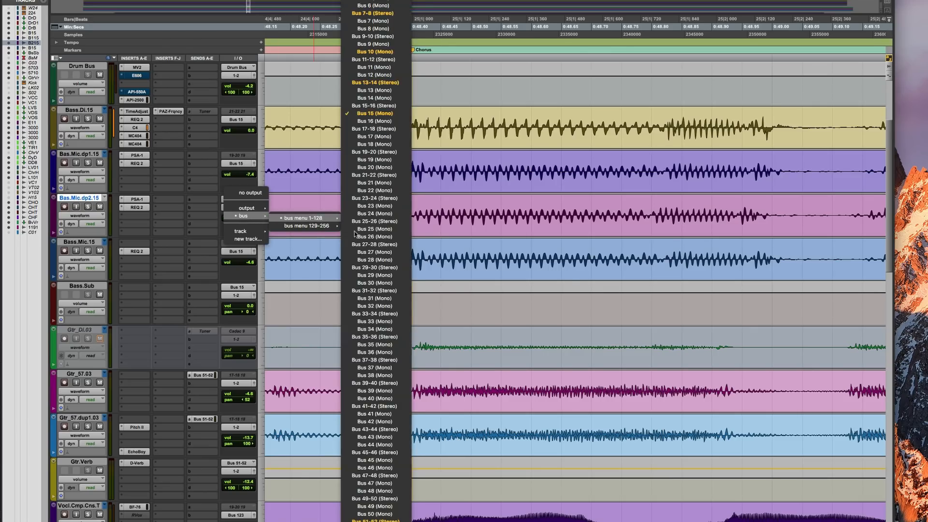
{"action": "left_click", "coordinate": [379, 417]}
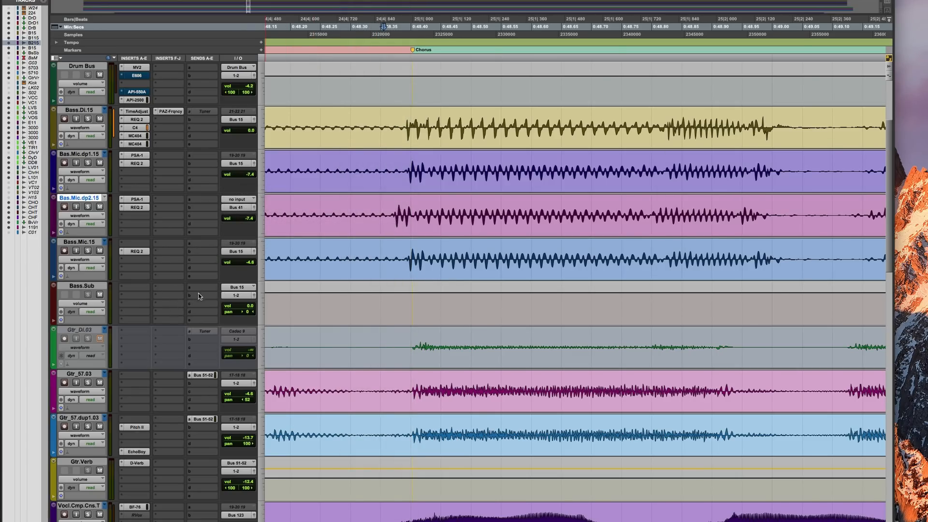
Insert the mono BF-76 compressor in the first insert slot of the Bass.Sub track
{"action": "left_click", "coordinate": [138, 291]}
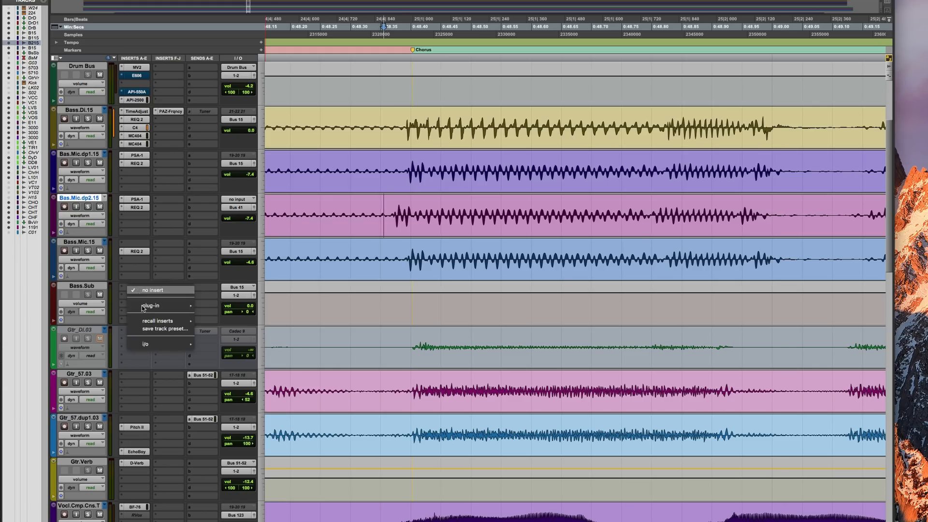
{"action": "mouse_move", "coordinate": [147, 306]}
{"action": "mouse_move", "coordinate": [239, 266]}
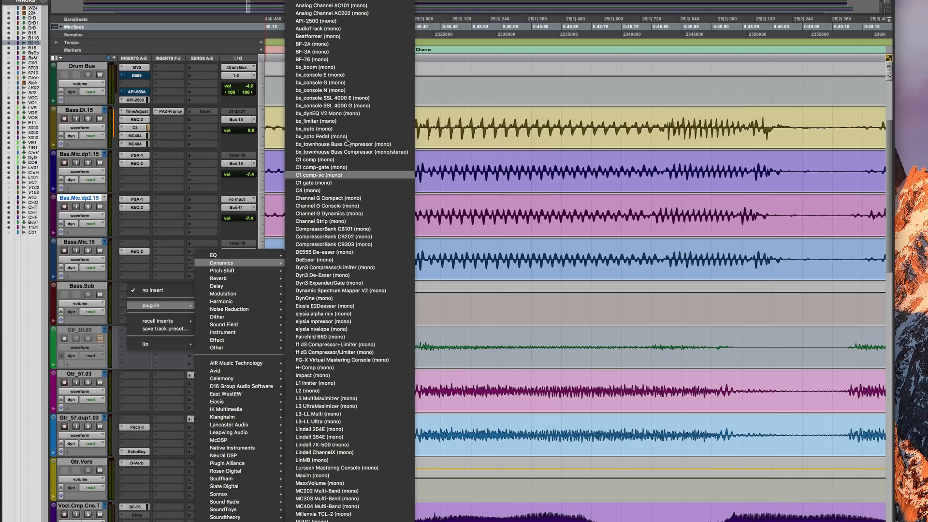
{"action": "left_click", "coordinate": [347, 59]}
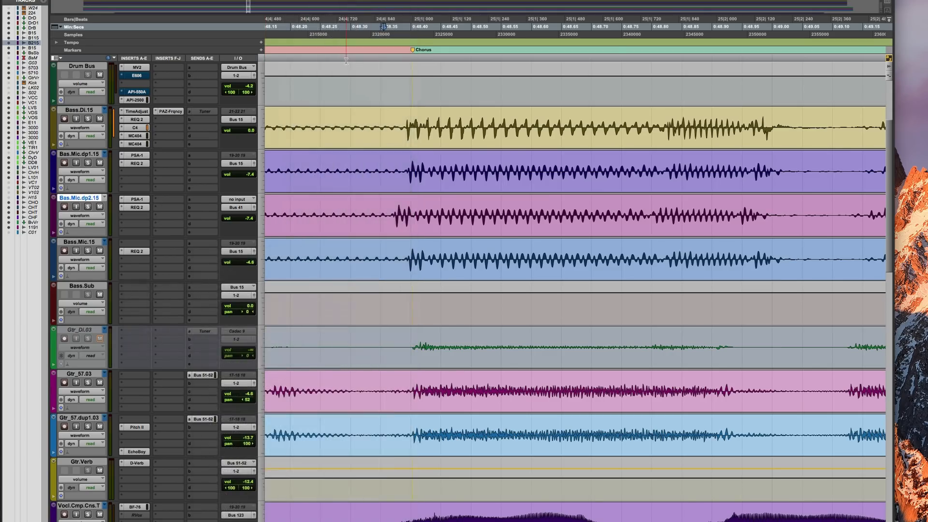
Set the key input of the Bass.Sub BF-76 to mono Bus 104
{"action": "left_click", "coordinate": [458, 156]}
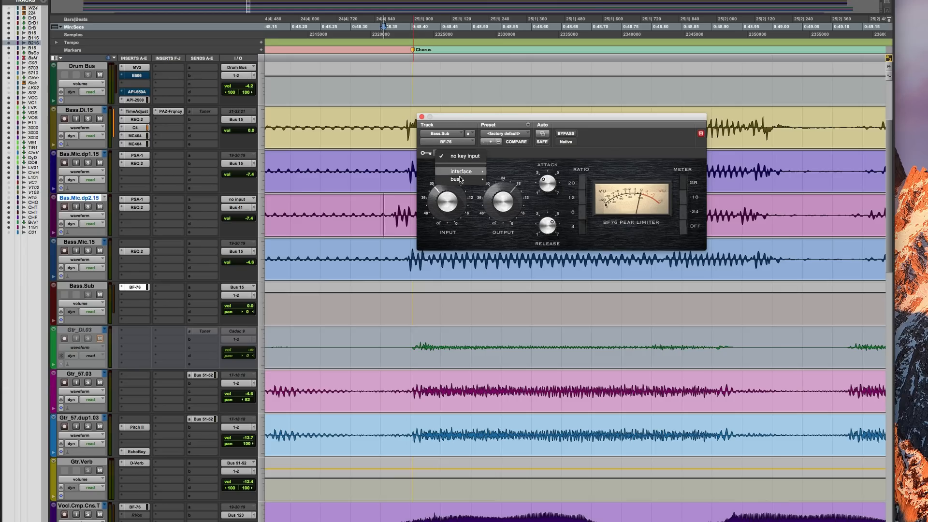
{"action": "mouse_move", "coordinate": [457, 179]}
{"action": "mouse_move", "coordinate": [517, 181]}
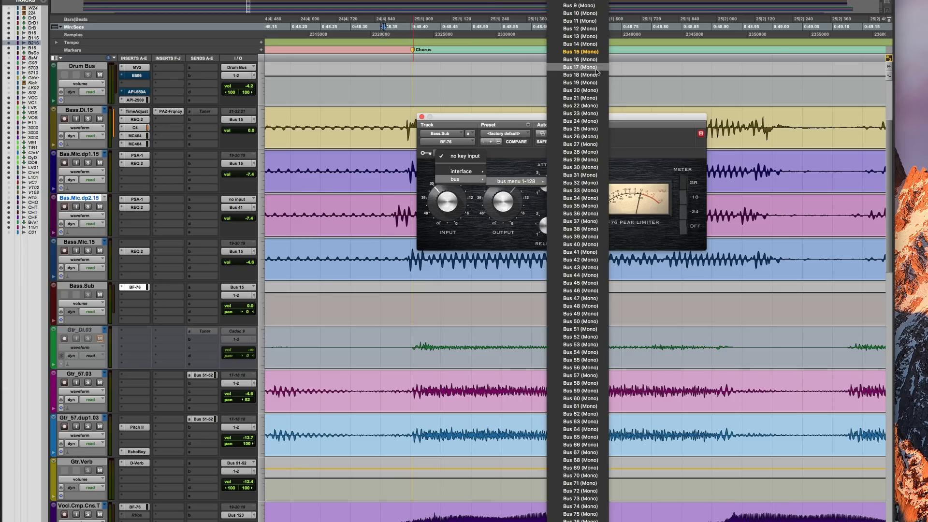
{"action": "scroll", "coordinate": [564, 462], "scroll_direction": "down", "scroll_amount": 8}
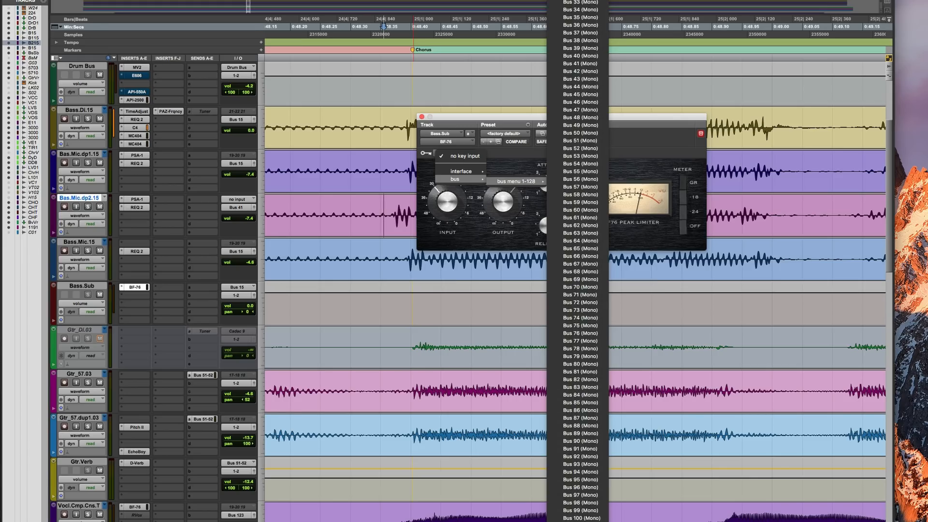
{"action": "left_click", "coordinate": [582, 518]}
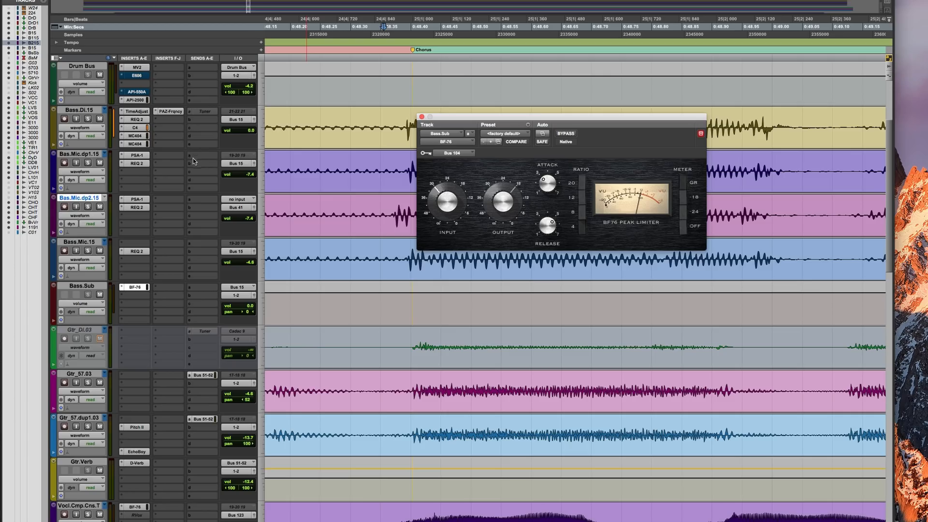
Add a send to mono Bus 104 in the first send slot of the Bas.Mic.dp2.15 track
{"action": "left_click", "coordinate": [198, 203]}
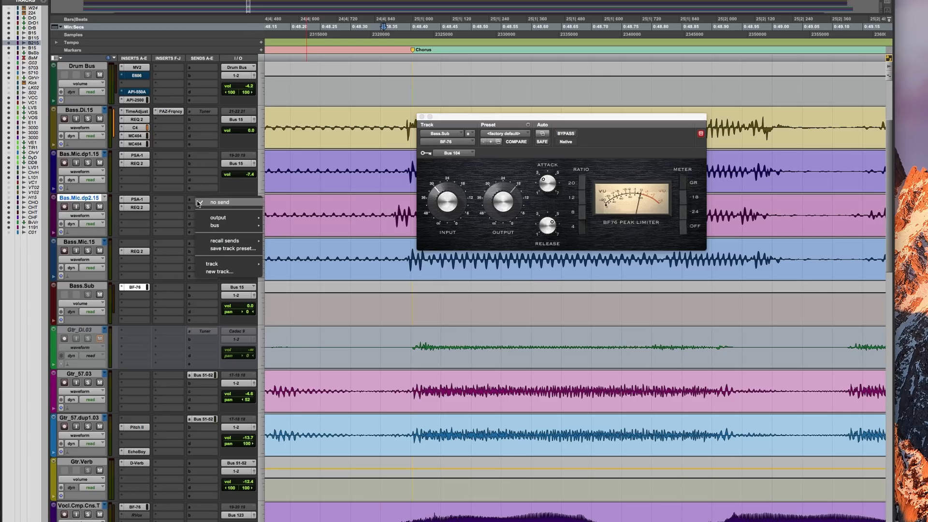
{"action": "mouse_move", "coordinate": [202, 225]}
{"action": "mouse_move", "coordinate": [280, 228]}
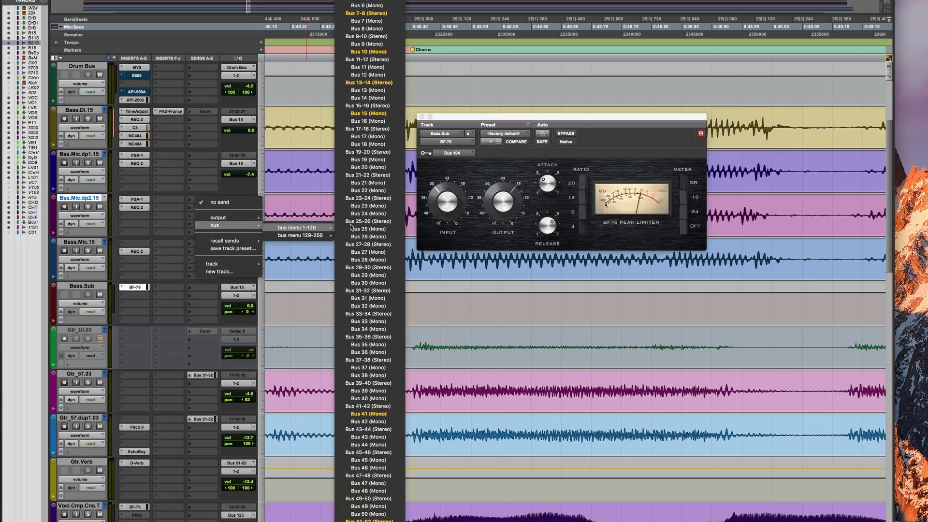
{"action": "scroll", "coordinate": [369, 261], "scroll_direction": "down", "scroll_amount": 12}
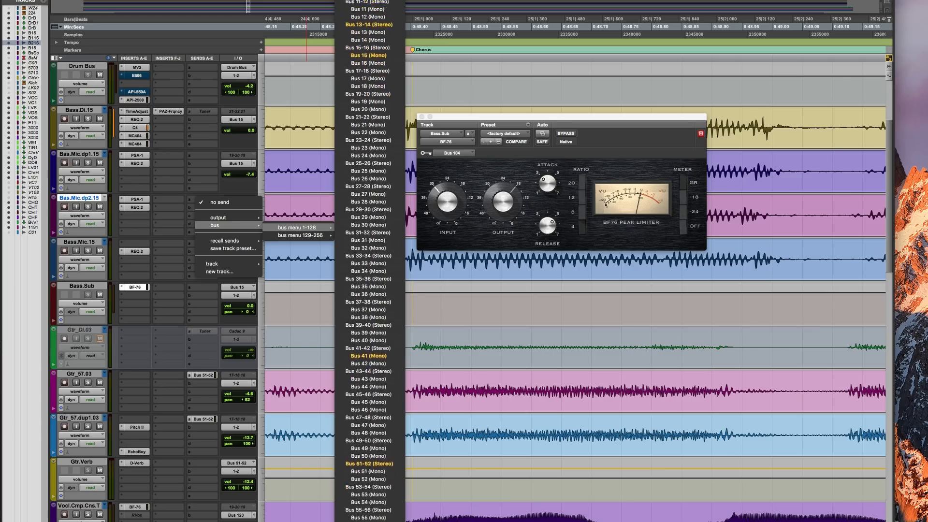
{"action": "scroll", "coordinate": [369, 261], "scroll_direction": "down", "scroll_amount": 12}
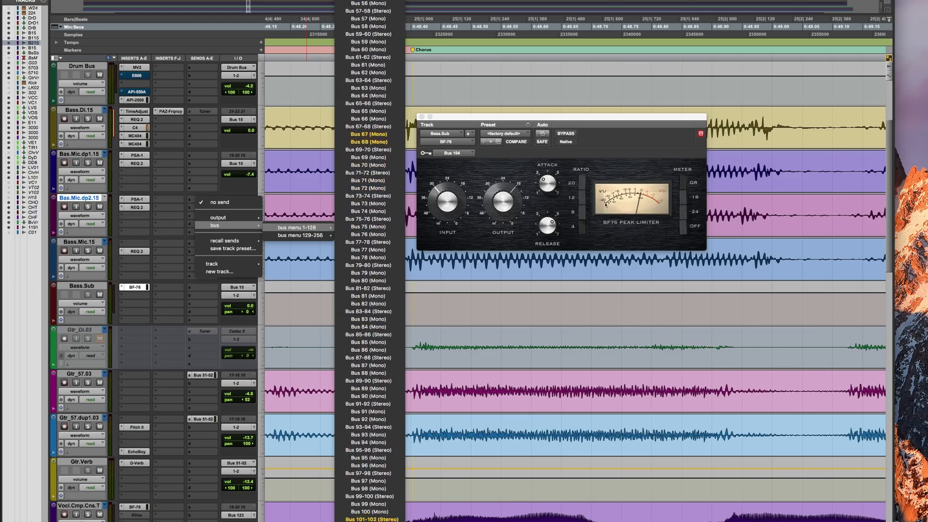
{"action": "left_click", "coordinate": [369, 521]}
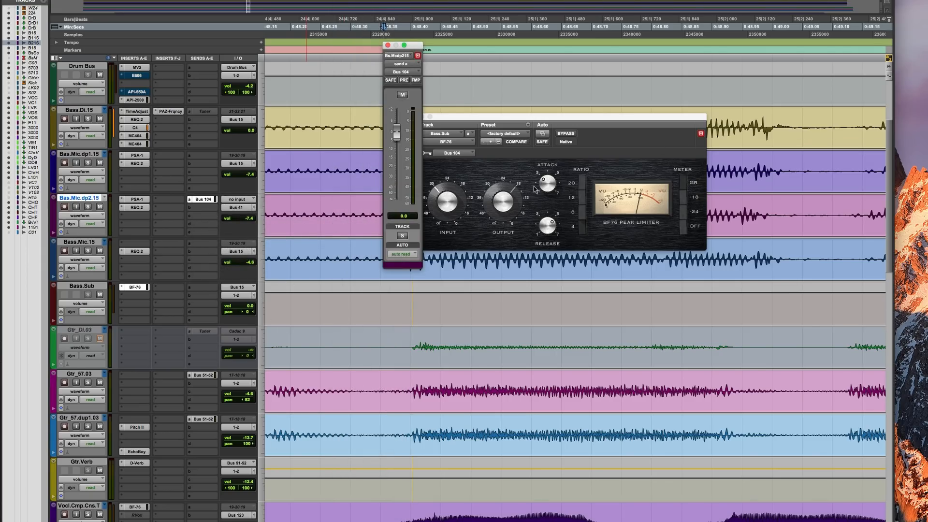
Set the Bass.Sub BF-76 attack to 7 and its input between 24 and 30 with the bass tracks soloed
{"action": "left_click", "coordinate": [559, 149]}
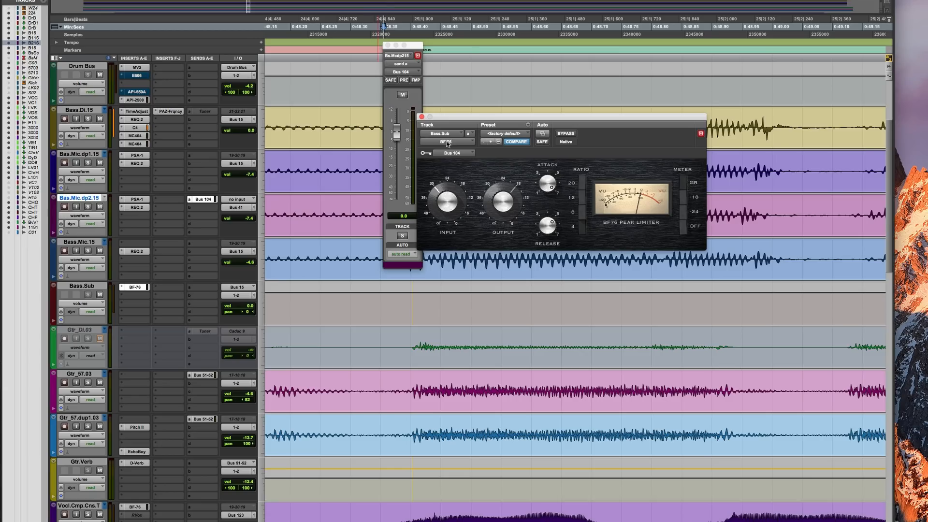
{"action": "left_click", "coordinate": [88, 163]}
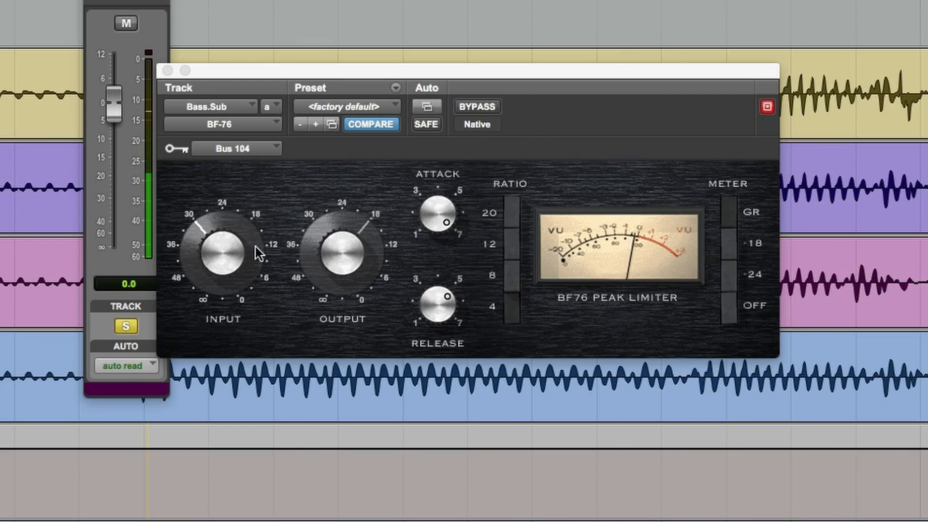
{"action": "left_click_drag", "start_coordinate": [232, 236], "coordinate": [241, 222]}
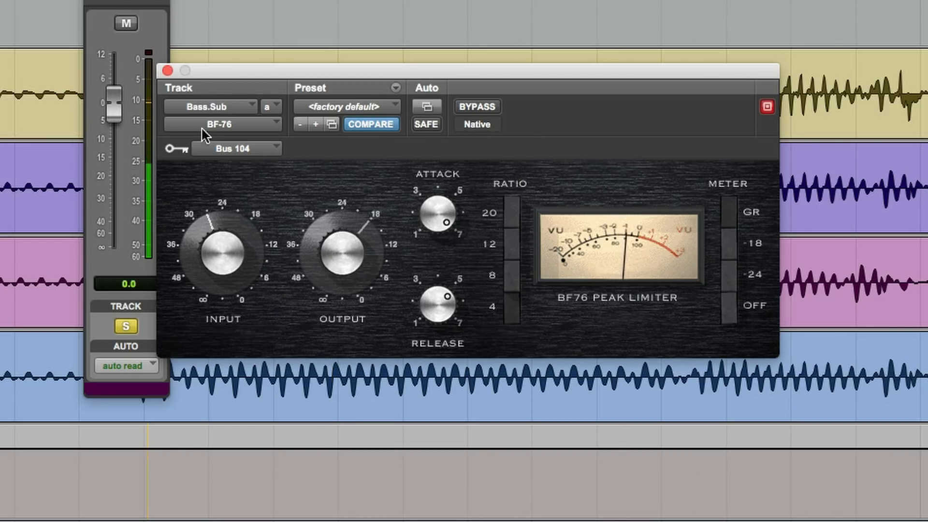
{"action": "left_click_drag", "start_coordinate": [217, 227], "coordinate": [217, 224]}
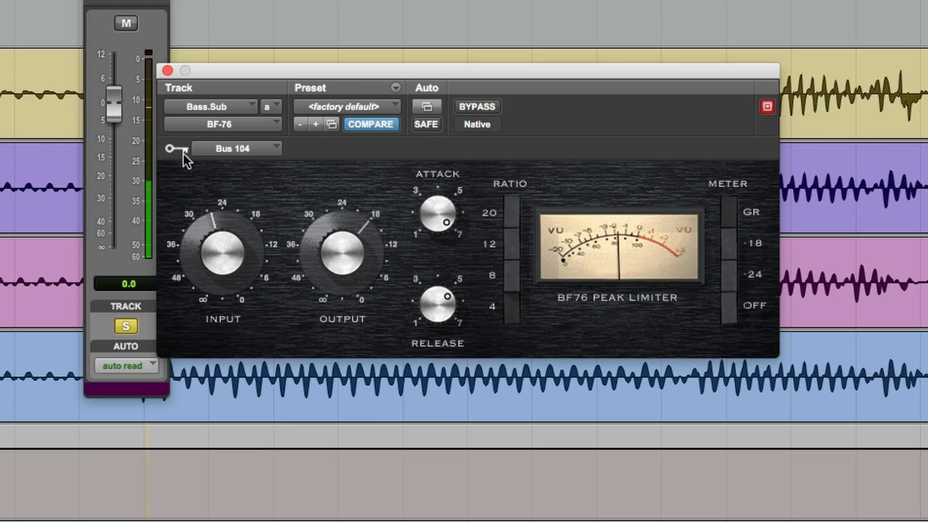
Move the BF-76 window clear of the bass waveforms, set its release to 7, and play the first Chorus
{"action": "left_click_drag", "start_coordinate": [326, 77], "coordinate": [355, 285]}
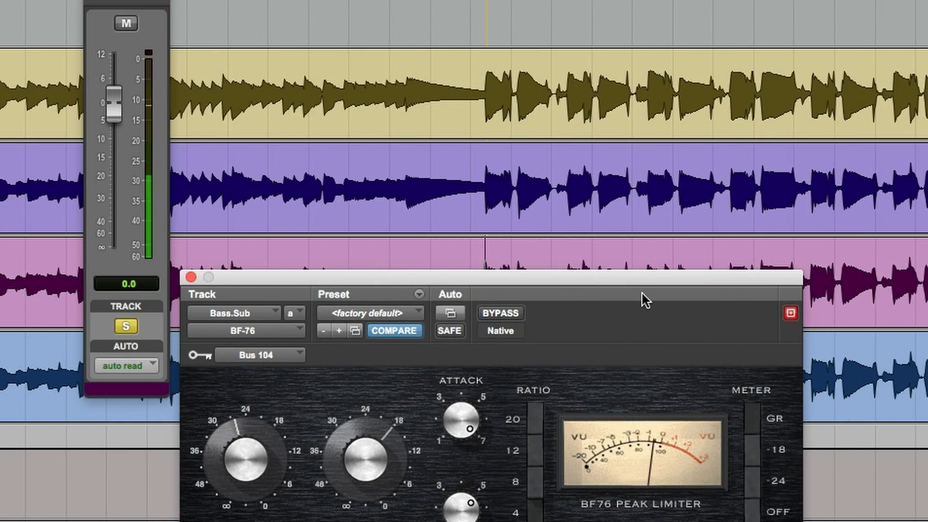
{"action": "left_click_drag", "start_coordinate": [648, 279], "coordinate": [638, 458]}
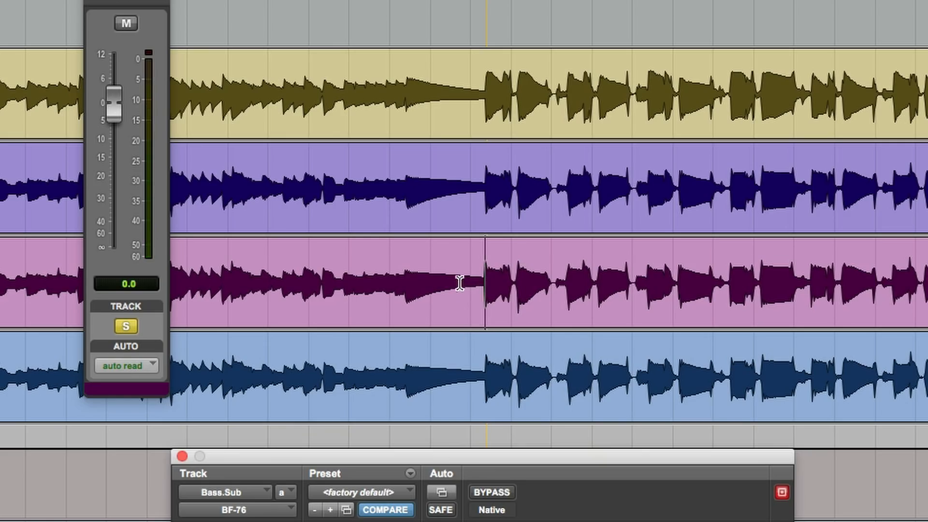
{"action": "left_click_drag", "start_coordinate": [435, 280], "coordinate": [720, 279]}
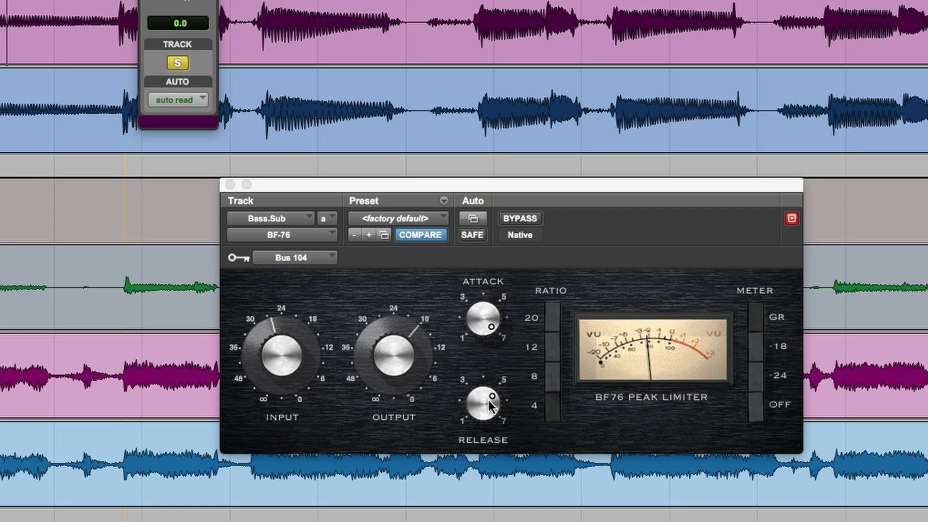
{"action": "left_click", "coordinate": [491, 405]}
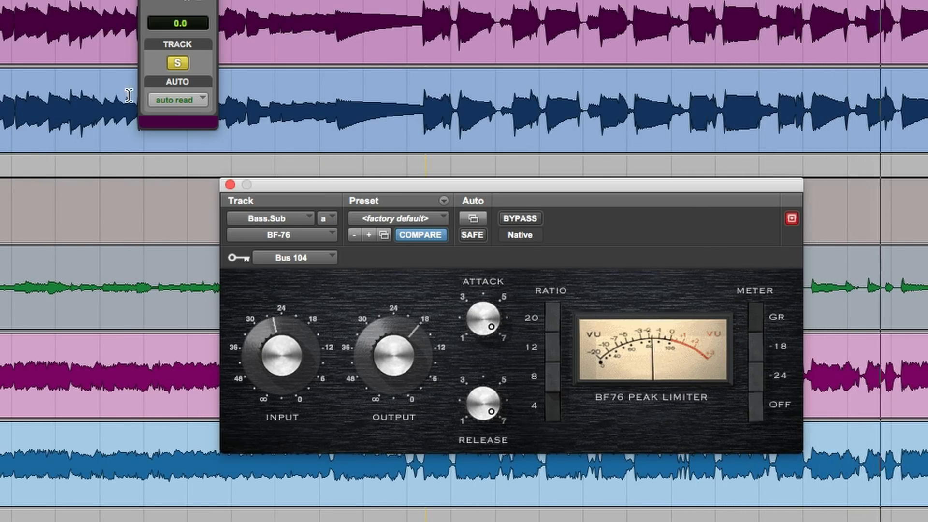
{"action": "key", "text": "space"}
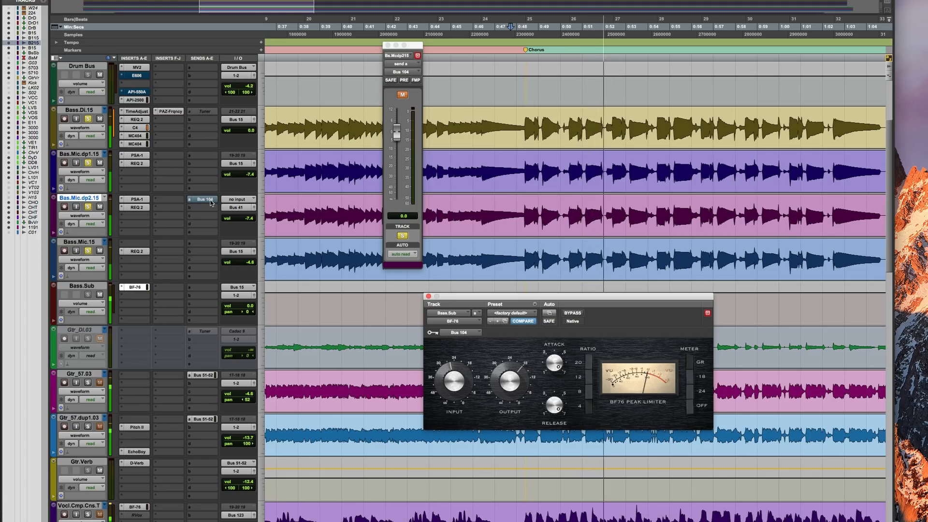
Replay the soloed bass into the first Chorus and compare the Bass.Sub BF-76 bypassed and active
{"action": "key", "text": "space"}
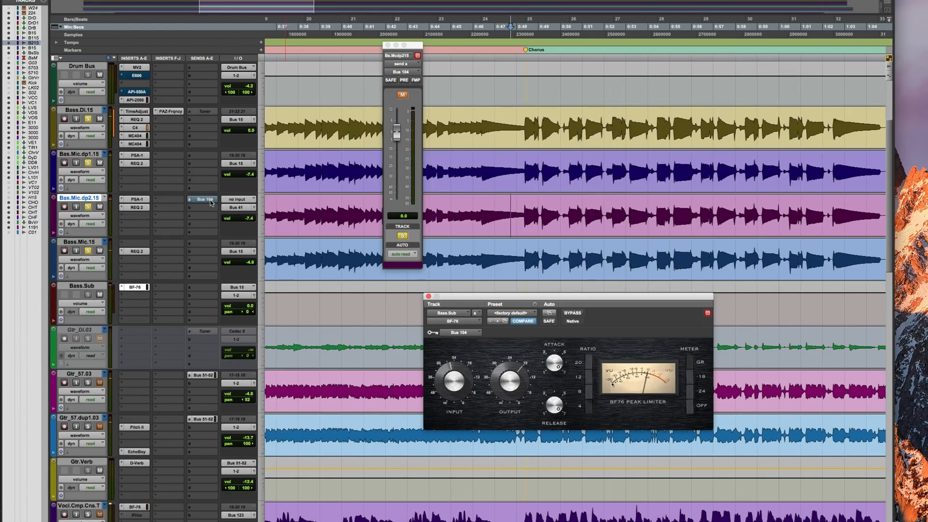
{"action": "key", "text": "space"}
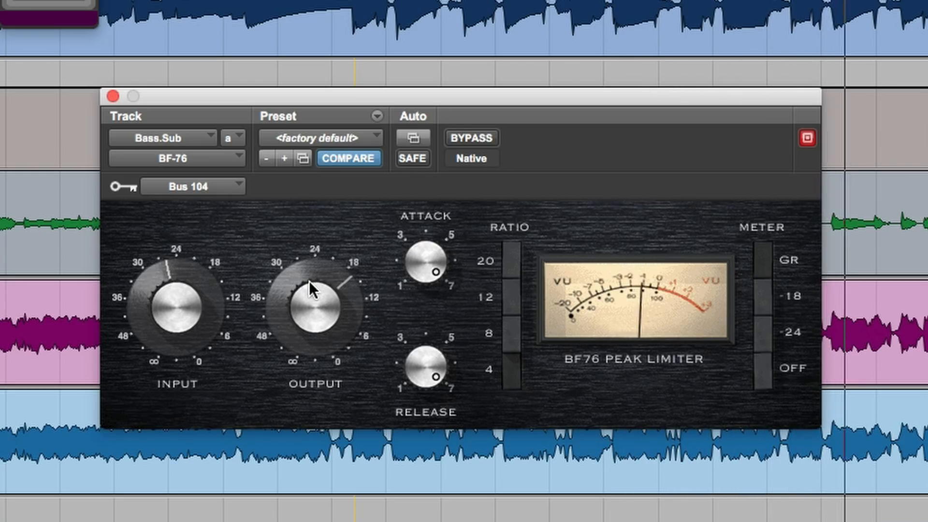
{"action": "left_click", "coordinate": [476, 140]}
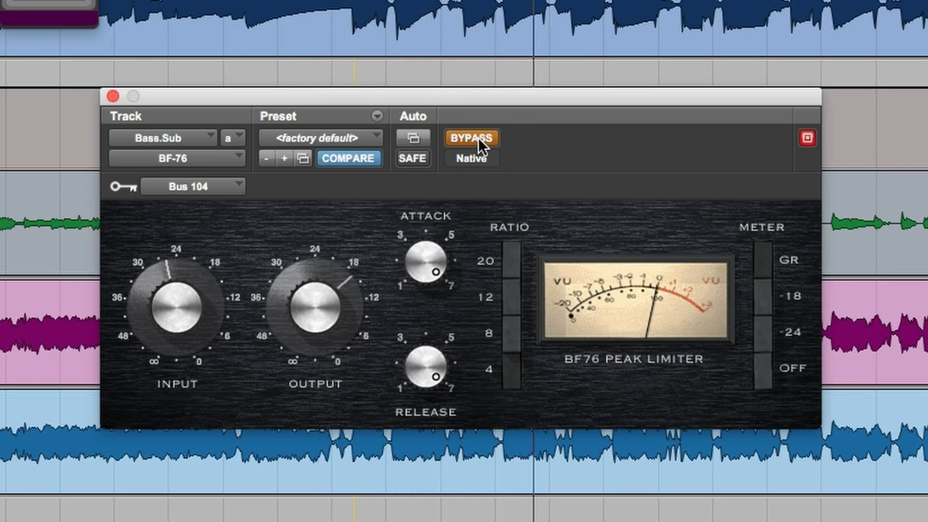
{"action": "left_click", "coordinate": [478, 137]}
Lower the Bass.Sub BF-76 output to about 18 and compare the level with the compressor bypassed and active
{"action": "left_click_drag", "start_coordinate": [321, 300], "coordinate": [323, 326]}
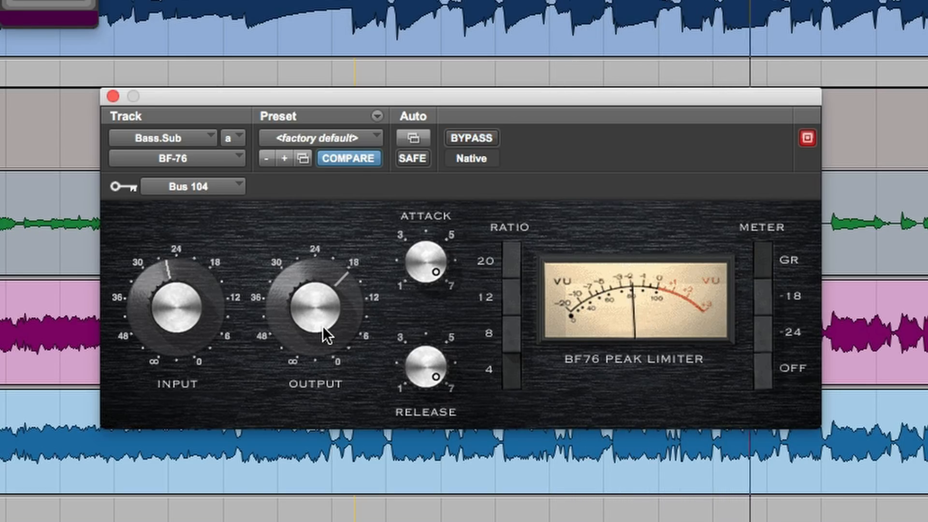
{"action": "left_click", "coordinate": [475, 137]}
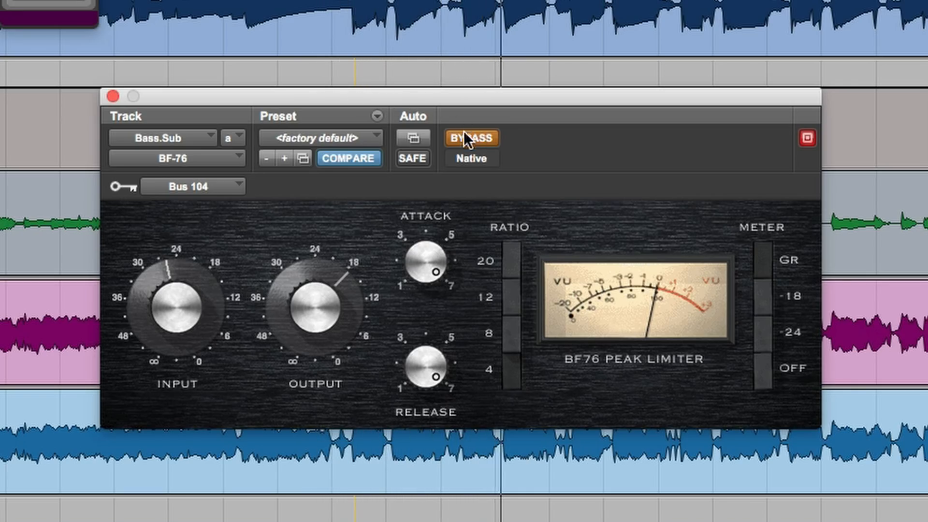
{"action": "left_click", "coordinate": [474, 138]}
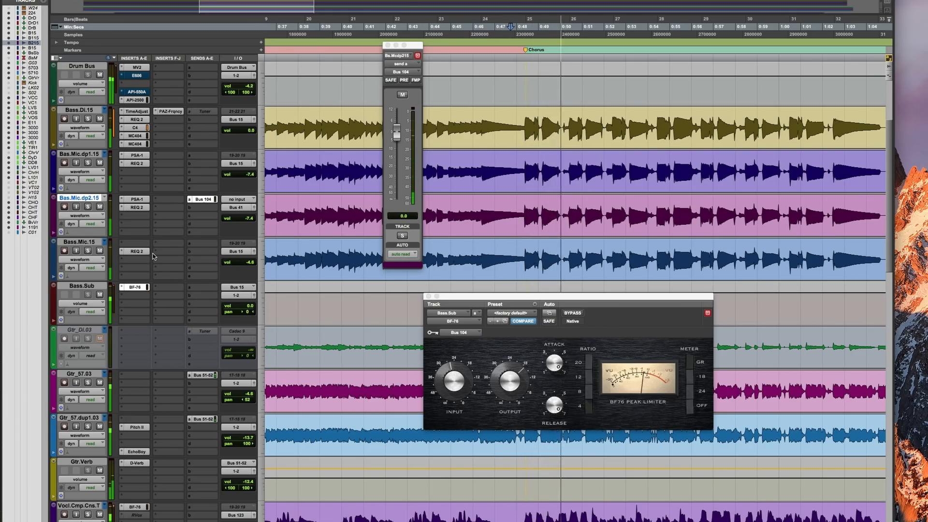
Close the Bus 104 send window and the Bass.Sub BF-76 window while the full mix plays
{"action": "key", "text": "r"}
{"action": "key", "text": "r"}
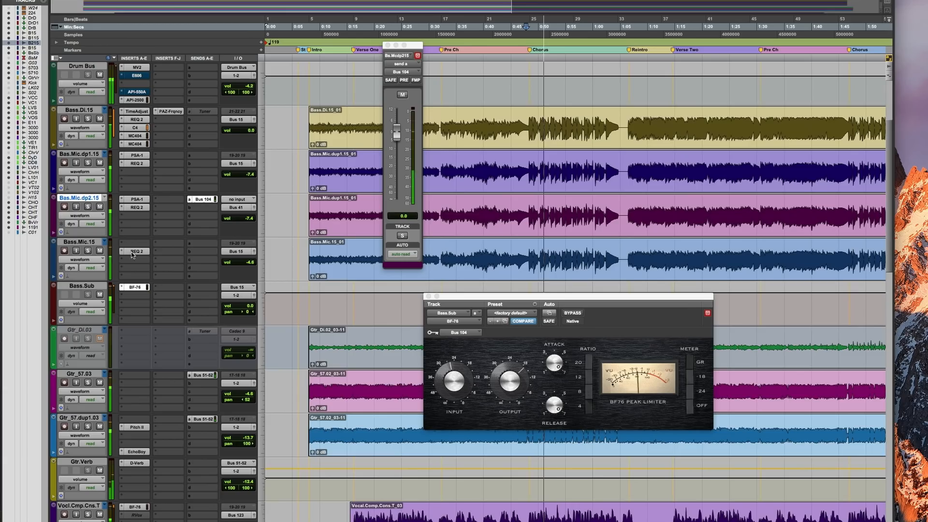
{"action": "left_click", "coordinate": [388, 45]}
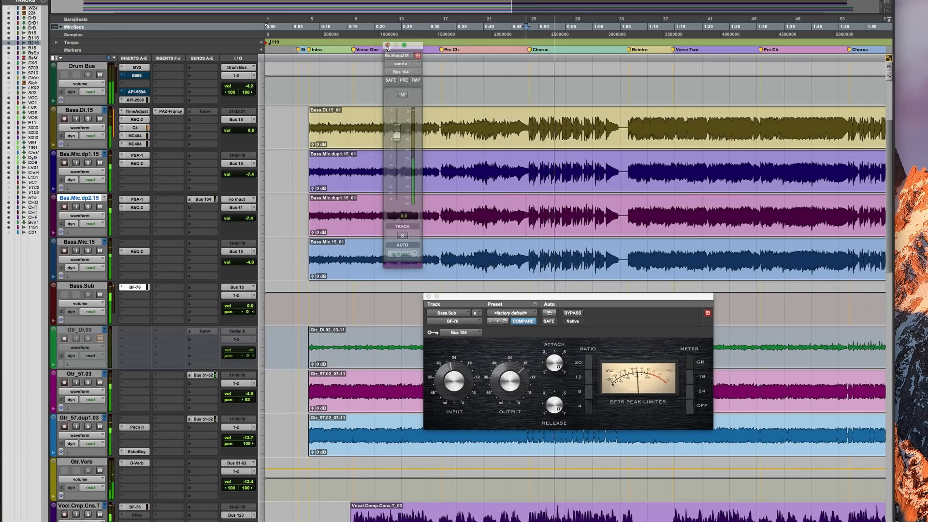
{"action": "left_click", "coordinate": [428, 296]}
Examine the bass waveforms from the end of the first Chorus to the start of the Reintro during playback
{"action": "left_click_drag", "start_coordinate": [524, 218], "coordinate": [726, 220]}
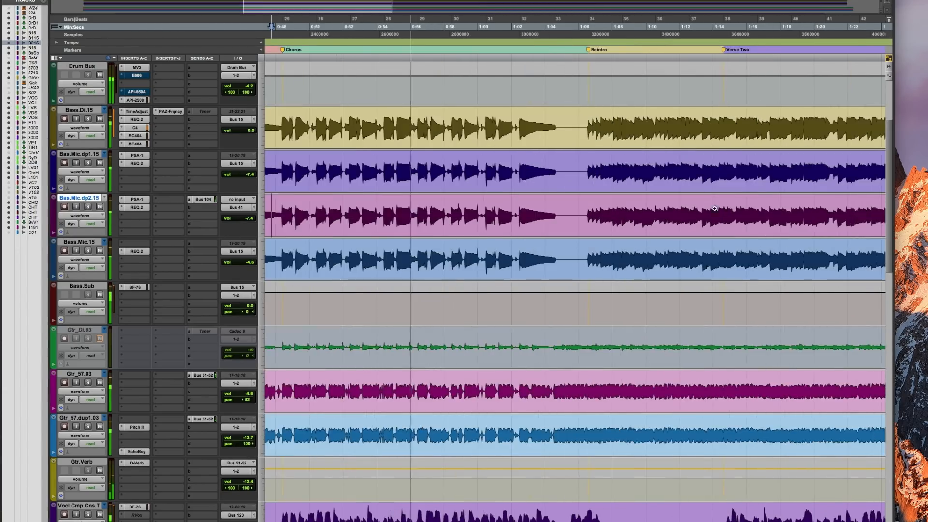
{"action": "left_click_drag", "start_coordinate": [409, 213], "coordinate": [665, 219]}
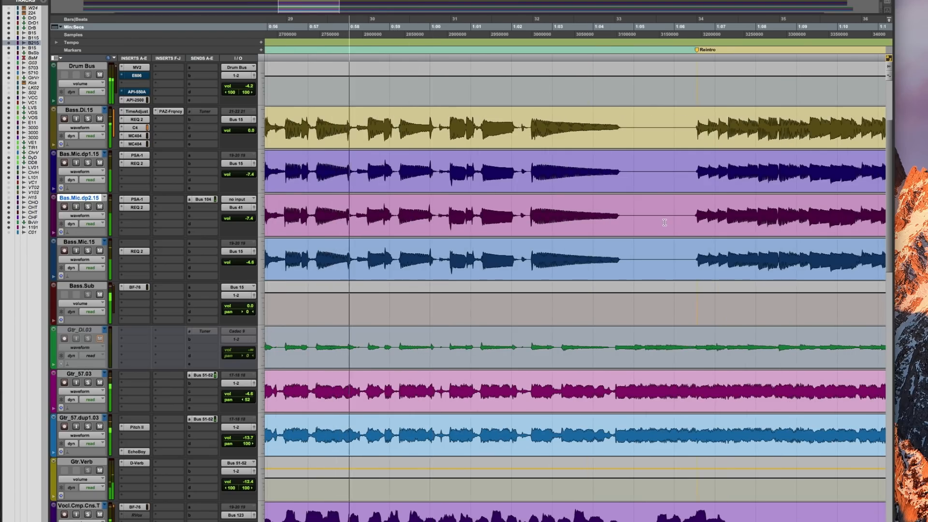
{"action": "key", "text": "r"}
{"action": "key", "text": "r"}
{"action": "left_click_drag", "start_coordinate": [501, 208], "coordinate": [690, 216]}
{"action": "left_click_drag", "start_coordinate": [455, 212], "coordinate": [661, 216]}
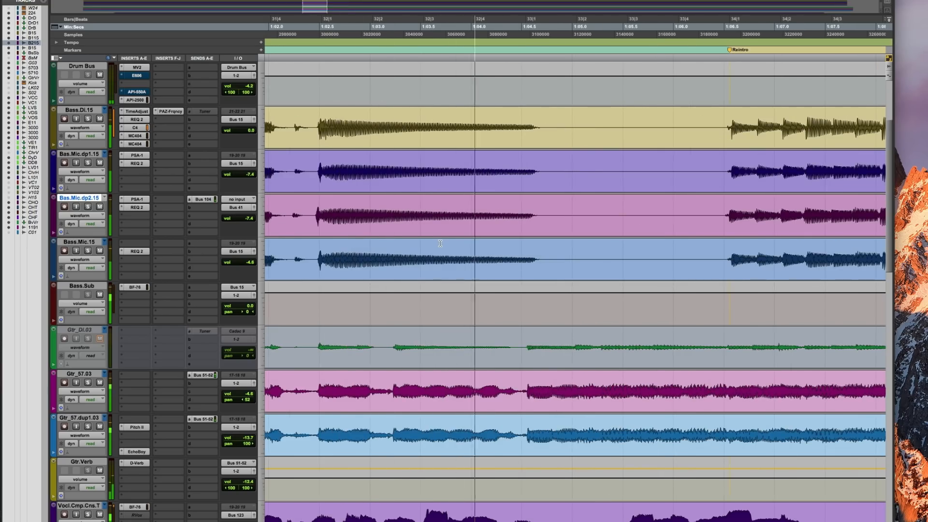
Survey the bass tracks across the whole song, and examine their waveforms from the Reintro into Verse Two during playback
{"action": "key", "text": "r"}
{"action": "key", "text": "r"}
{"action": "key", "text": "r"}
{"action": "key", "text": "r"}
{"action": "key", "text": "r"}
{"action": "key", "text": "r"}
{"action": "key", "text": "r"}
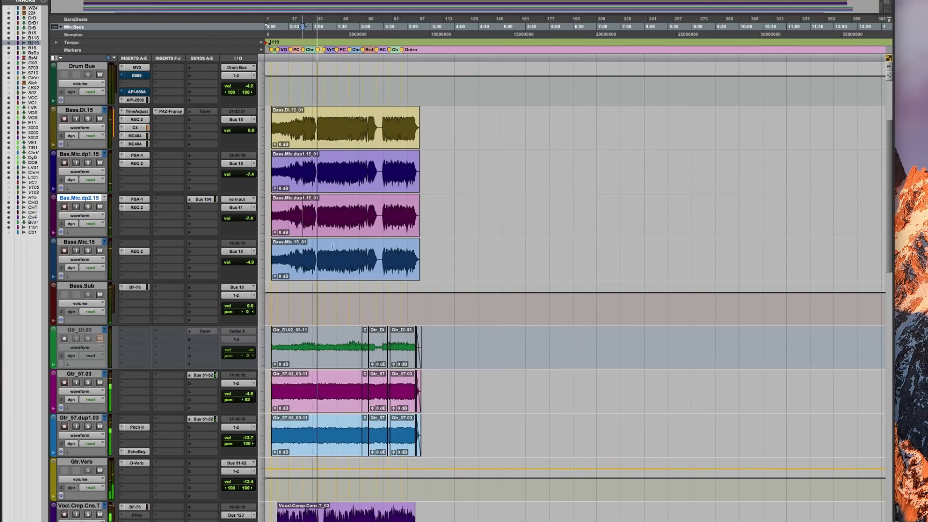
{"action": "left_click_drag", "start_coordinate": [319, 231], "coordinate": [377, 238]}
{"action": "key", "text": "r"}
{"action": "key", "text": "r"}
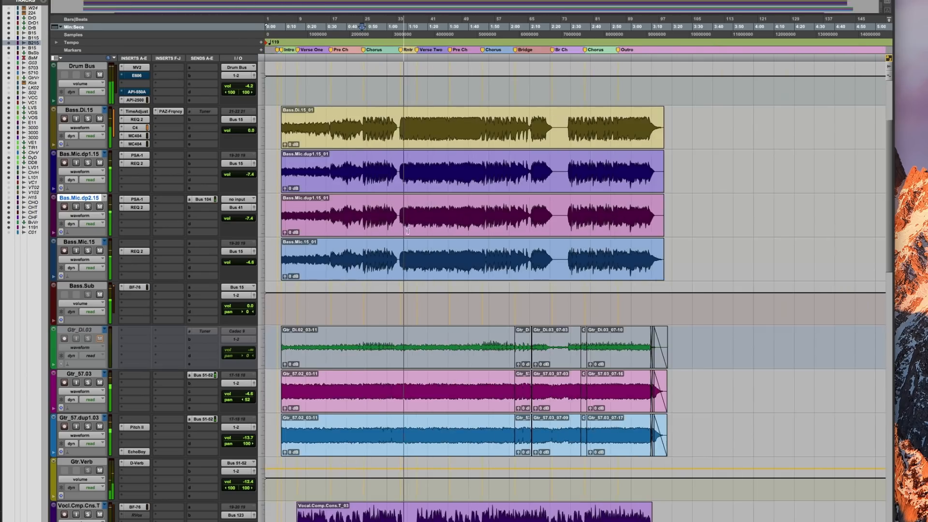
{"action": "key", "text": "t"}
{"action": "key", "text": "t"}
{"action": "key", "text": "t"}
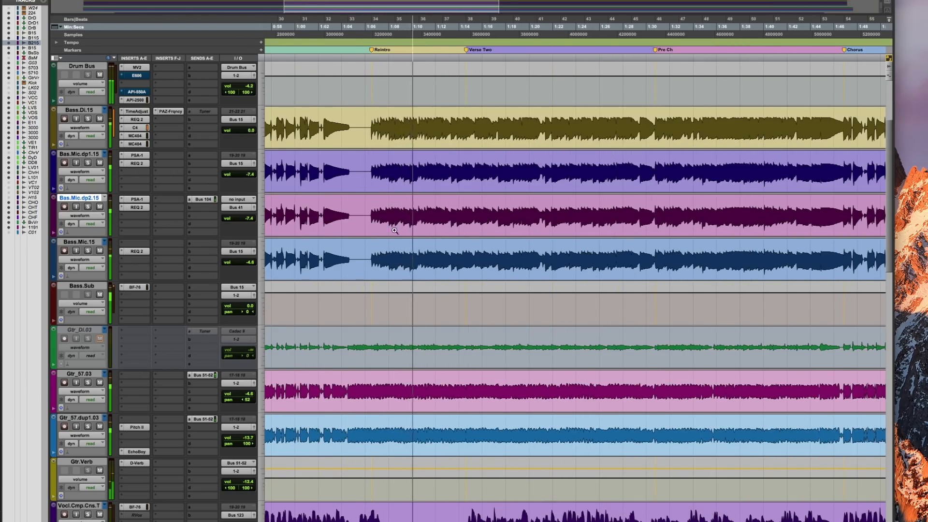
{"action": "key", "text": "t"}
{"action": "key", "text": "t"}
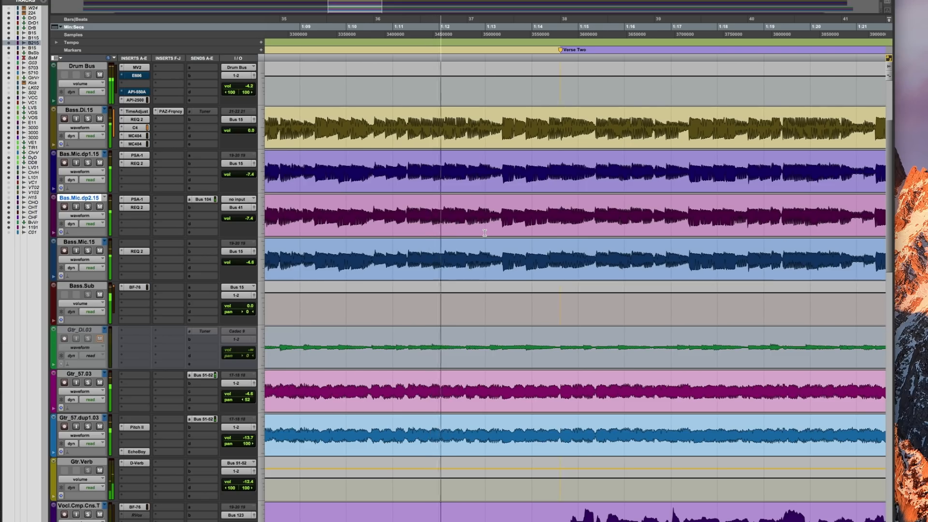